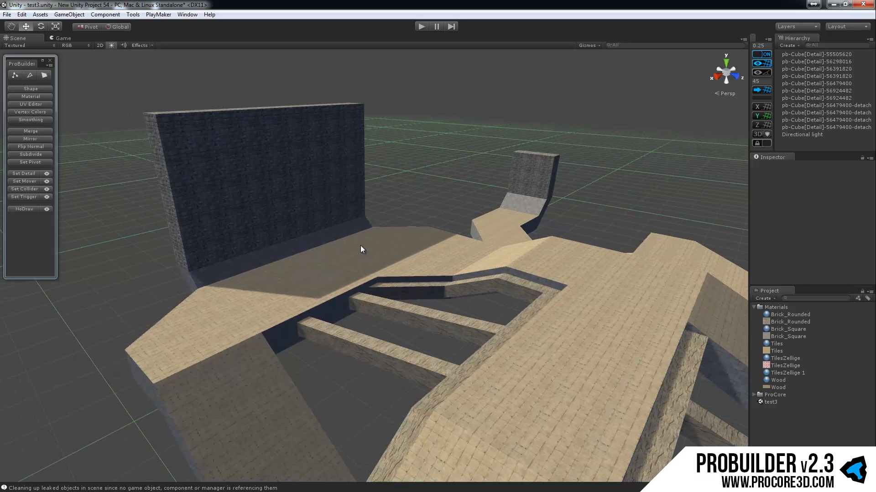
Select both top faces of the tall back wall in face mode and move them vertically to make the wall taller.
left_click_drag(295, 149, 344, 220, "alt")
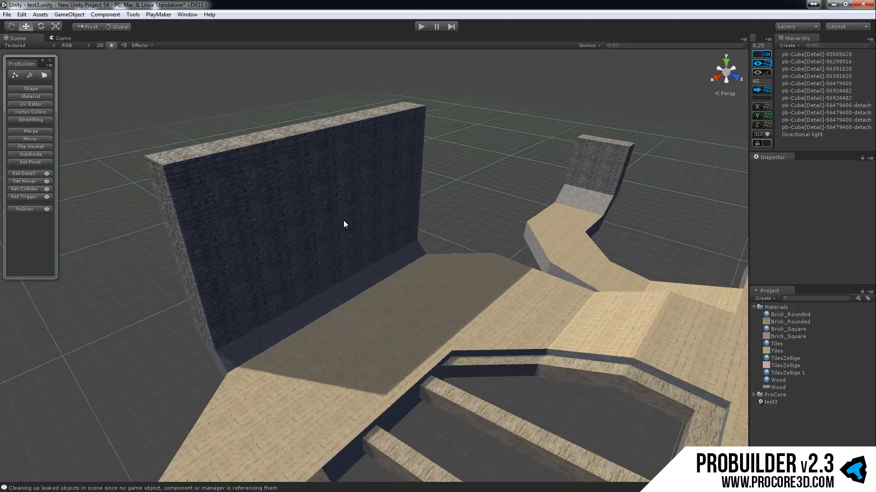
left_click(304, 164)
left_click(44, 75)
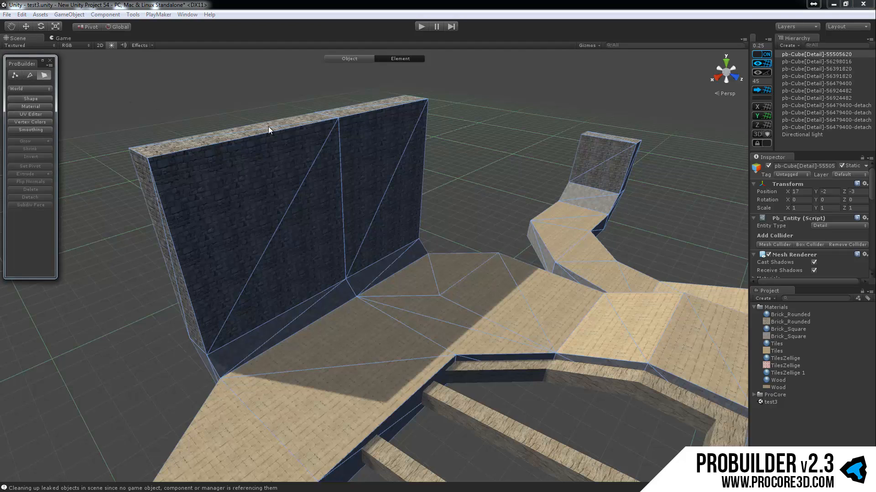
left_click(362, 109)
left_click(328, 117, "shift")
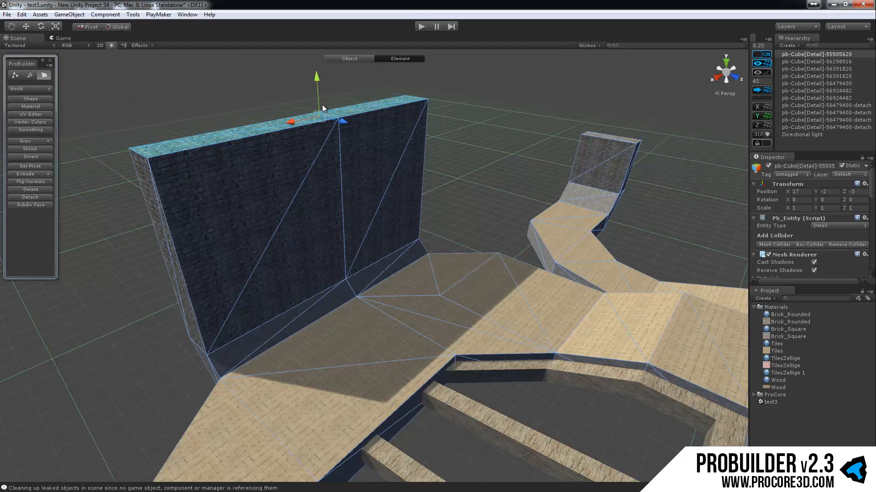
left_click_drag(322, 105, 321, 160)
left_click_drag(337, 248, 319, 226, "alt")
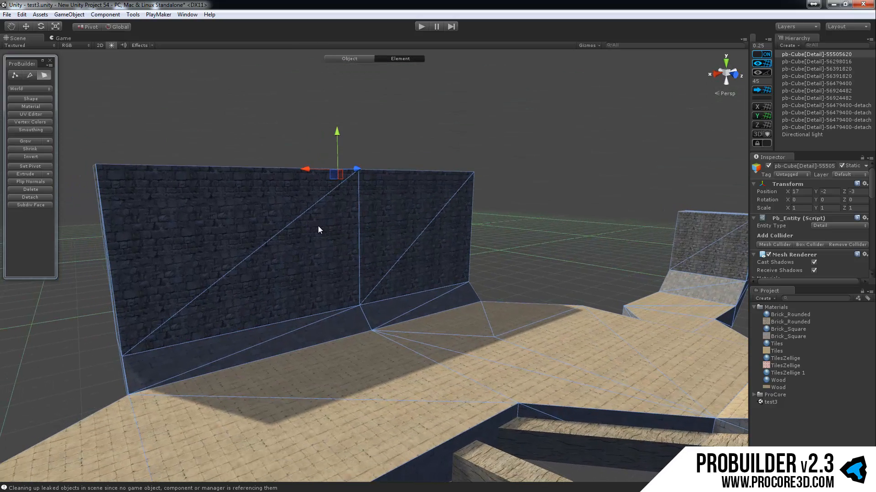
left_click_drag(338, 132, 335, 70)
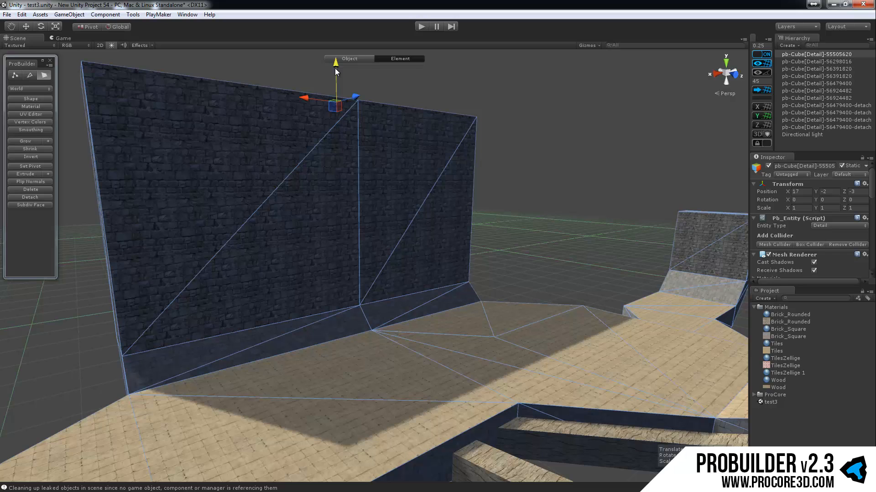
scroll(365, 245, "down", 8)
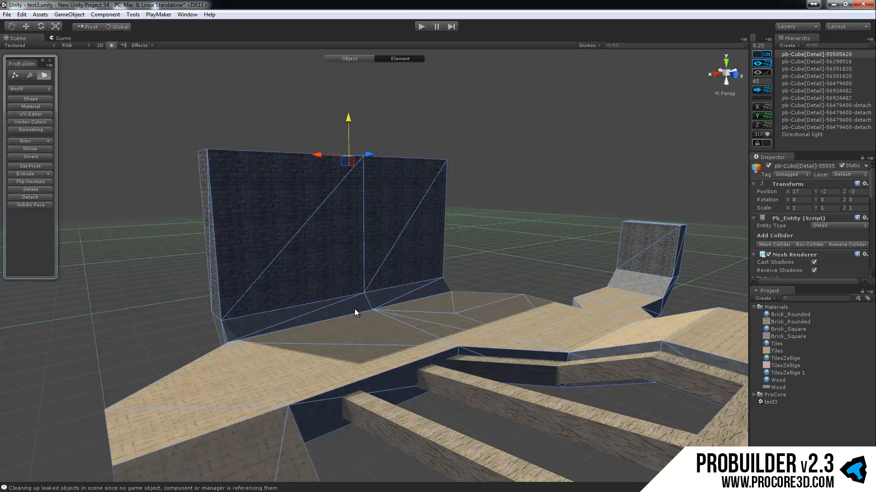
Select the top face of the nearer wooden support beam beneath the raised walkway.
middle_click_drag(354, 309, 382, 232)
scroll(397, 247, "down", 3)
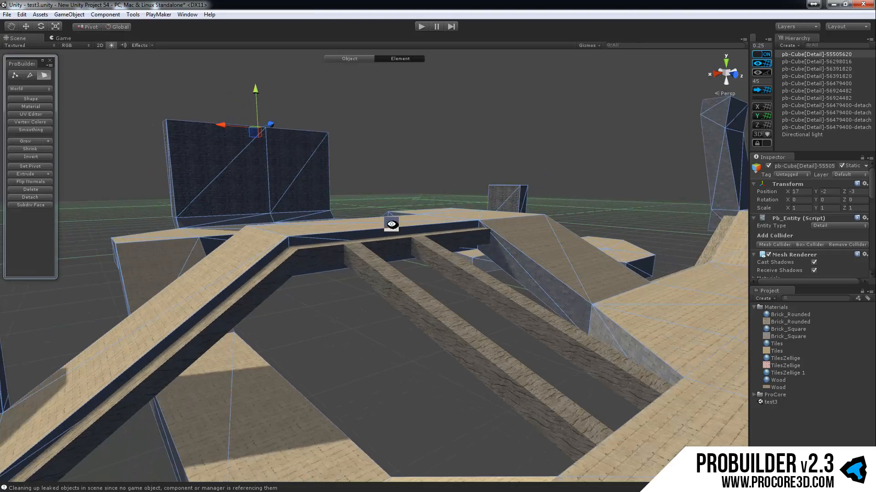
left_click_drag(391, 224, 427, 290, "alt")
scroll(427, 290, "up", 2)
middle_click_drag(427, 290, 411, 248)
scroll(410, 248, "up", 3)
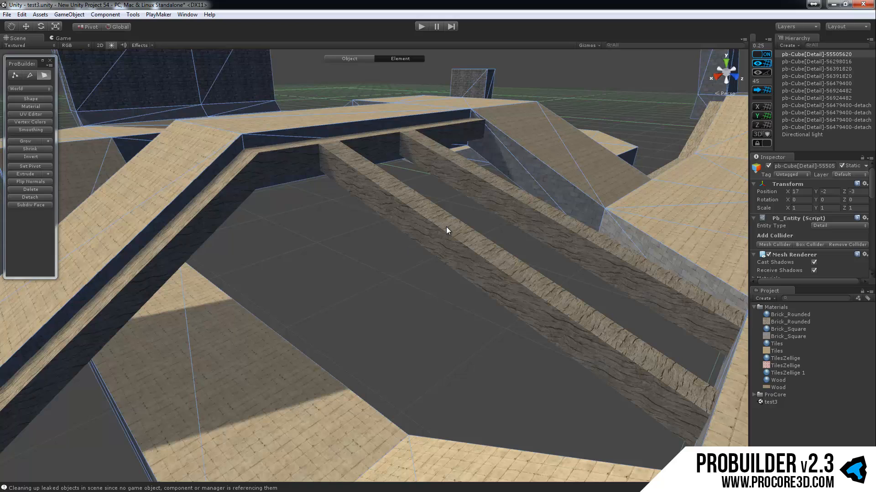
left_click(450, 238)
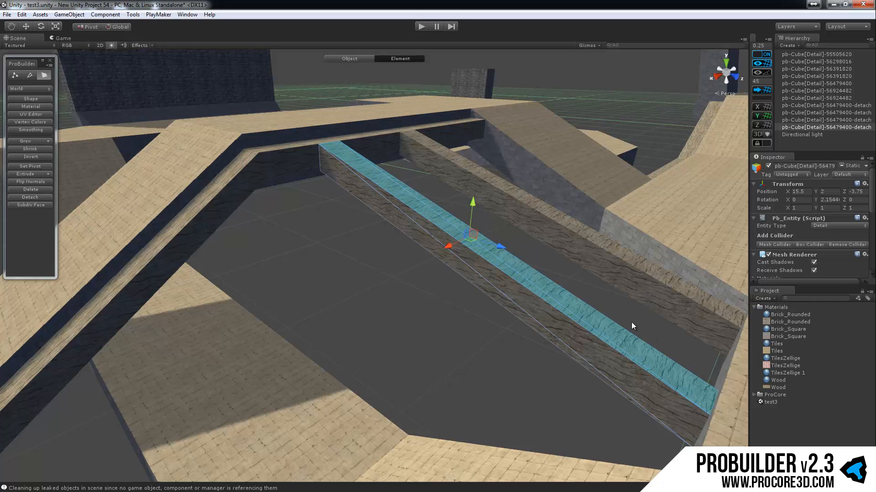
Select the flat top face of the central raised walkway and open the UV Editor for it.
right_click_drag(631, 322, 369, 244)
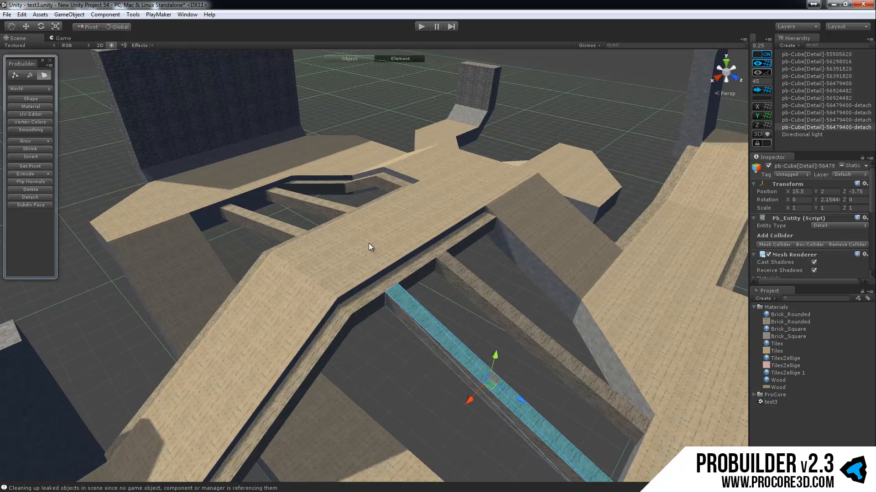
left_click(337, 264)
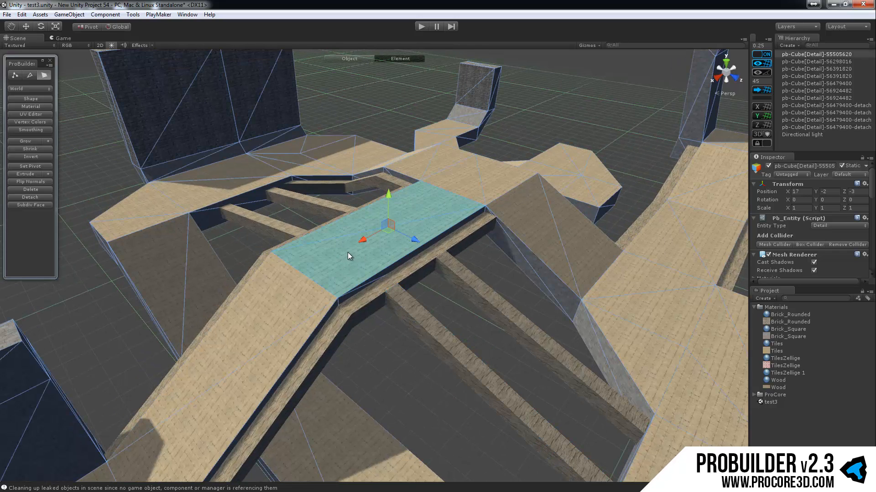
left_click(43, 114)
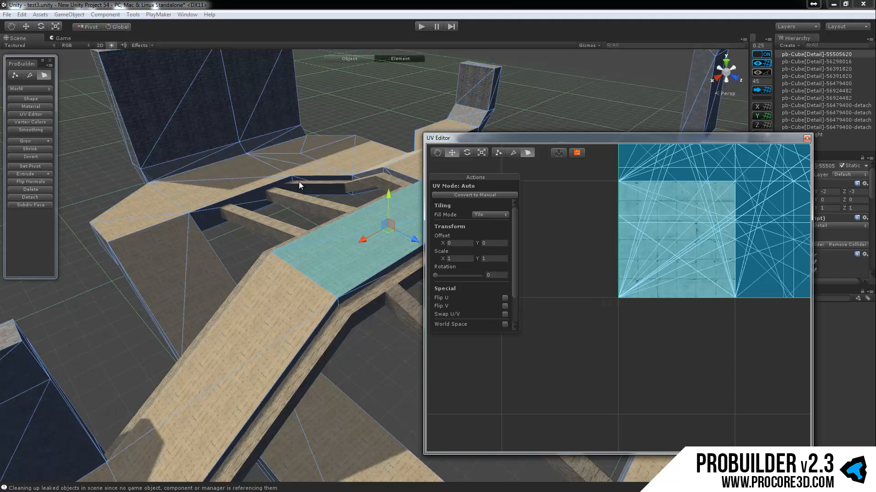
Examine how the walkway face's UVs are laid out among the level mesh's other UVs in the UV Editor.
middle_click_drag(599, 244, 512, 302)
scroll(579, 302, "down", 10)
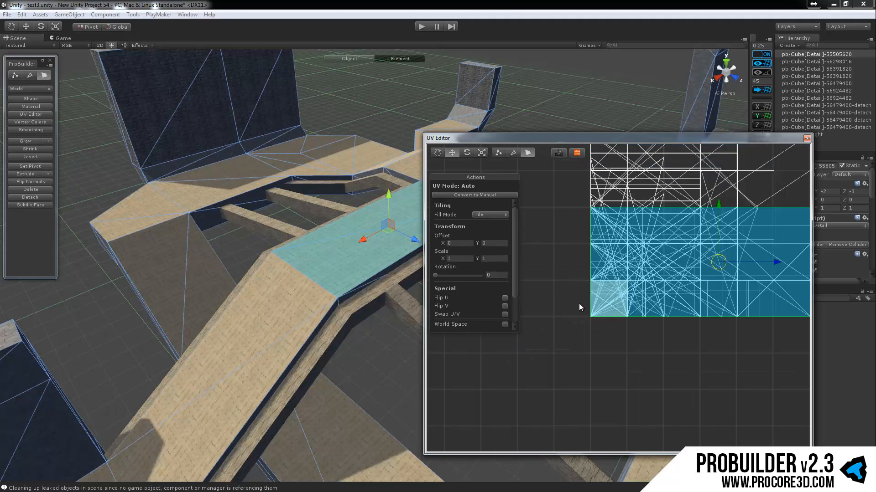
middle_click_drag(629, 274, 584, 331)
scroll(583, 329, "down", 3)
middle_click_drag(605, 279, 599, 290)
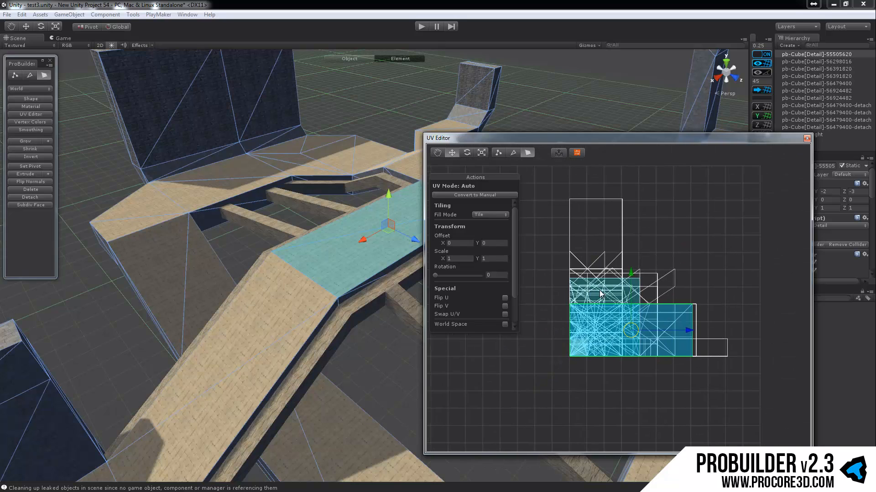
scroll(600, 290, "up", 4)
middle_click_drag(627, 244, 627, 273)
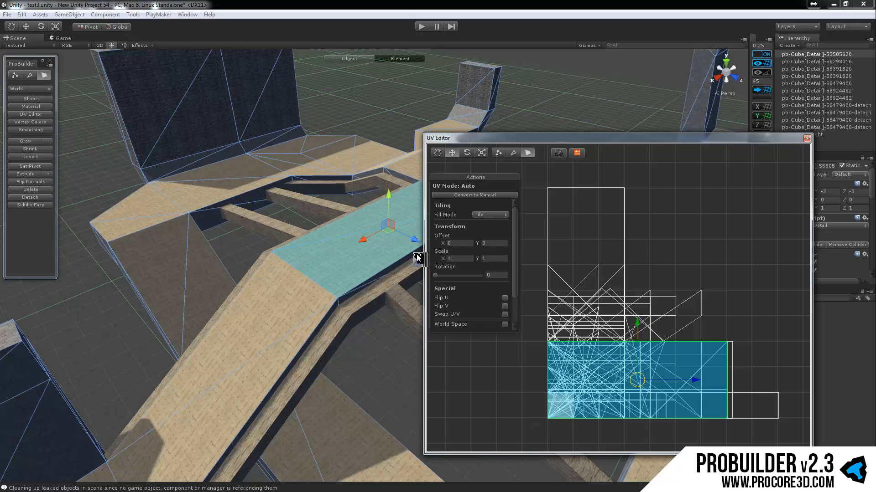
left_click(604, 289, "shift")
key("ctrl+z")
mouse_move(664, 284)
middle_mouse_down()
mouse_move(665, 256)
mouse_move(655, 270)
middle_mouse_up()
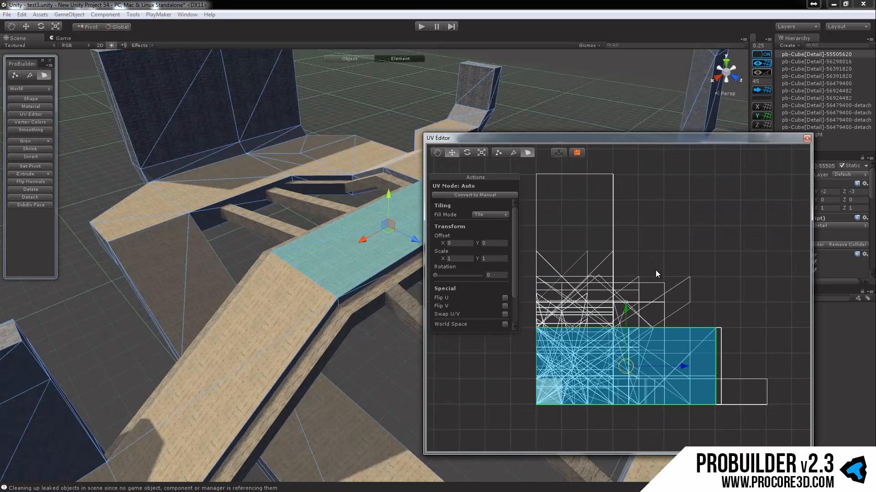
Pick different UV faces in the UV Editor to examine which faces of the level mesh they belong to.
middle_click_drag(302, 248, 300, 248)
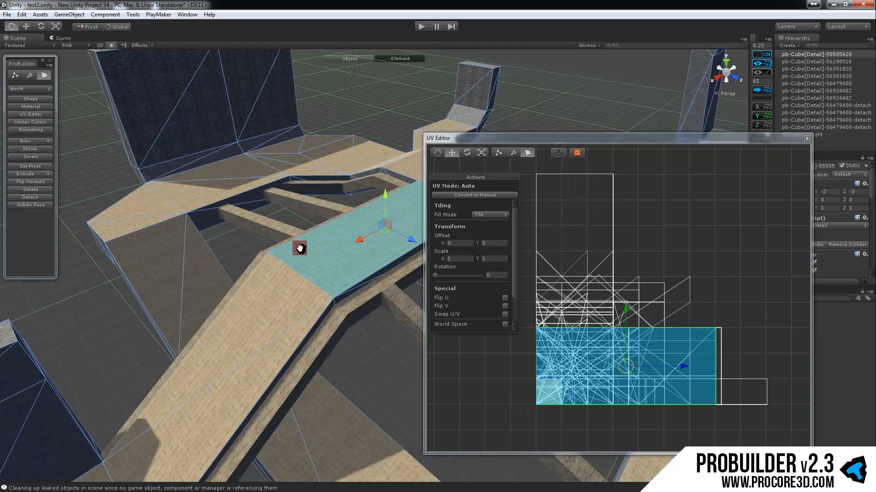
scroll(300, 248, "down", 5)
left_click(652, 283)
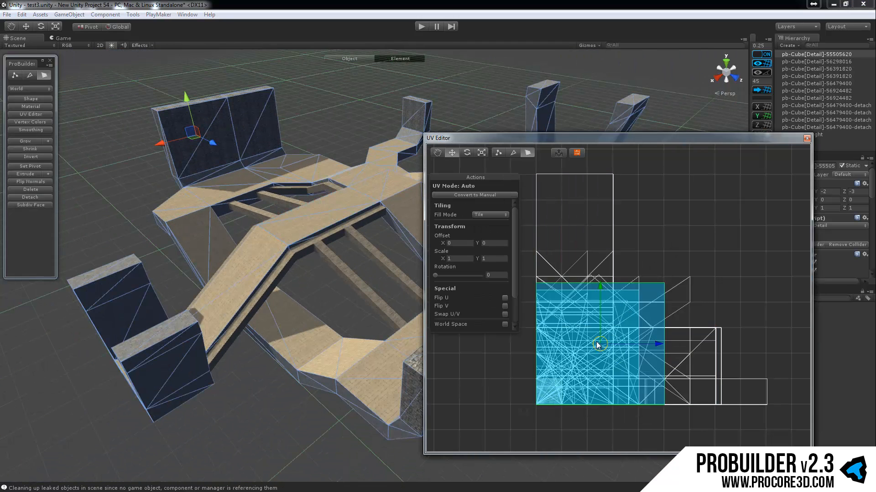
left_click(557, 253)
scroll(266, 248, "down", 2)
scroll(643, 372, "up", 2)
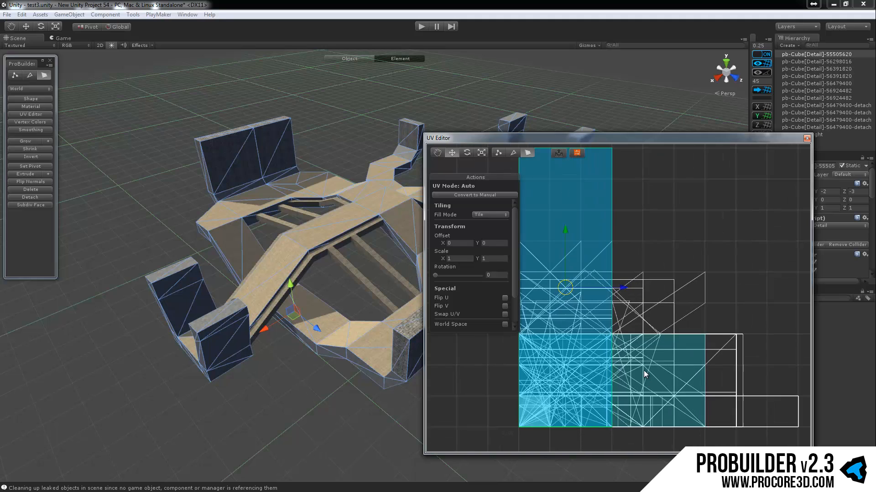
scroll(648, 370, "down", 2)
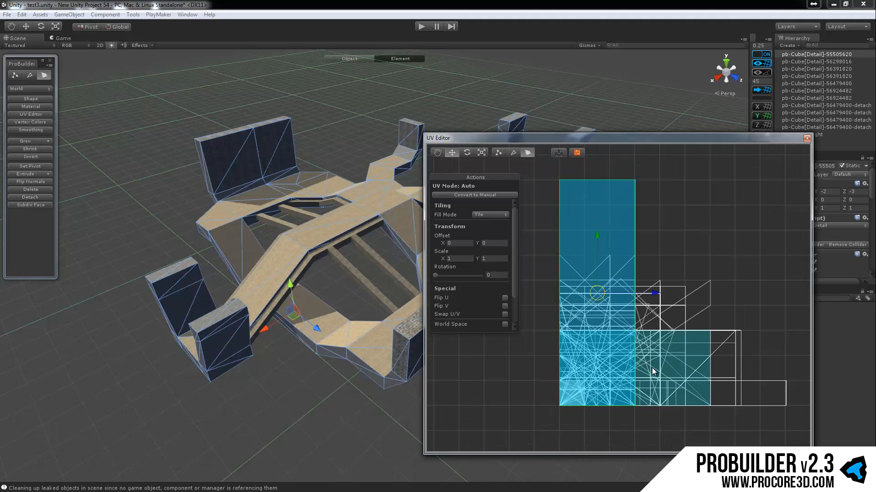
left_click(652, 367, "shift")
left_click(671, 302, "shift")
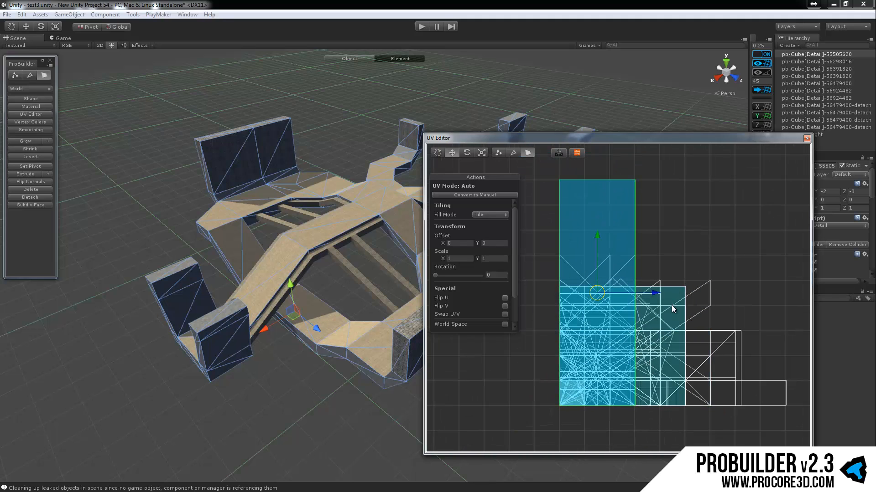
left_click(669, 306, "shift")
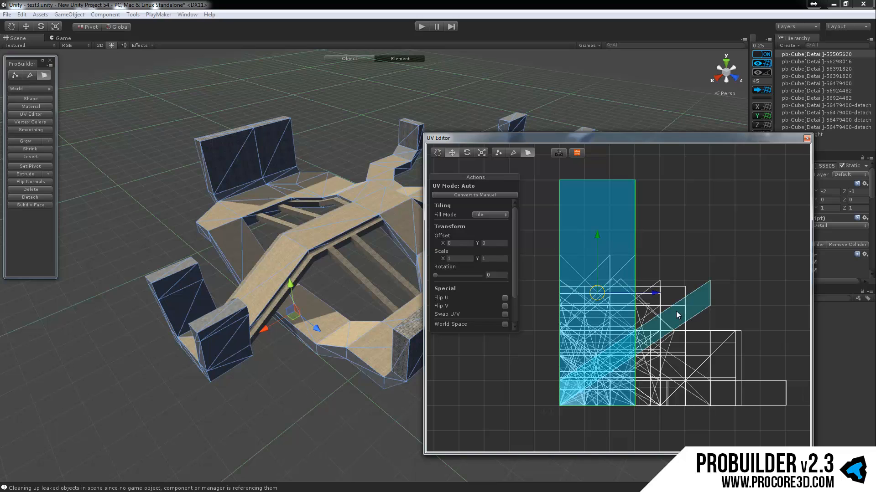
Create a new cube in the empty area outside the level and focus the view on its selected side face.
left_click_drag(358, 288, 253, 270, "alt")
left_click(267, 327)
key("ctrl+k")
scroll(253, 270, "down", 5)
left_click_drag(305, 263, 311, 250, "alt")
left_click(314, 255)
key("f")
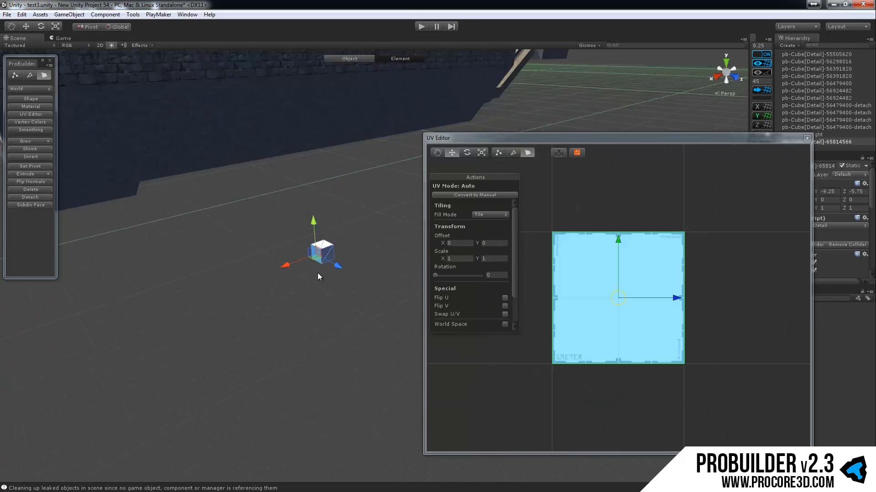
middle_click_drag(292, 227, 184, 236)
left_click_drag(184, 235, 305, 209, "alt")
left_click_drag(152, 148, 236, 176, "alt")
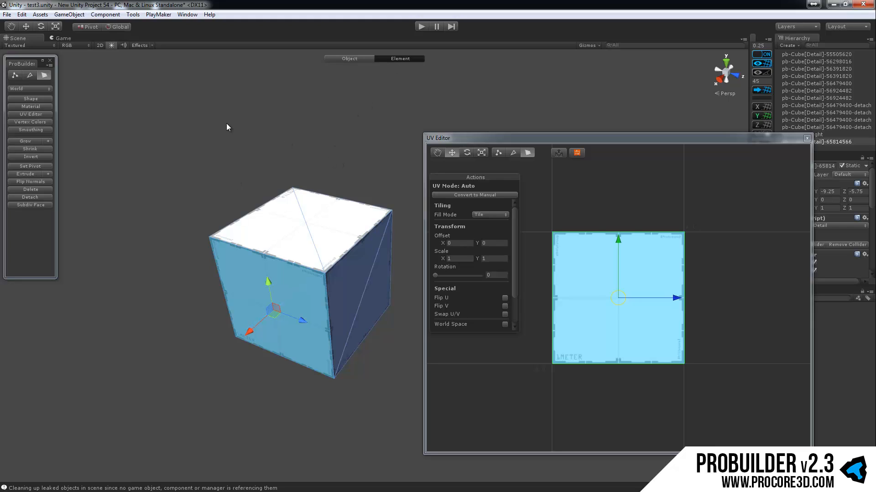
Switch the cube's editing to vertex selection and back to face selection.
left_click(15, 75)
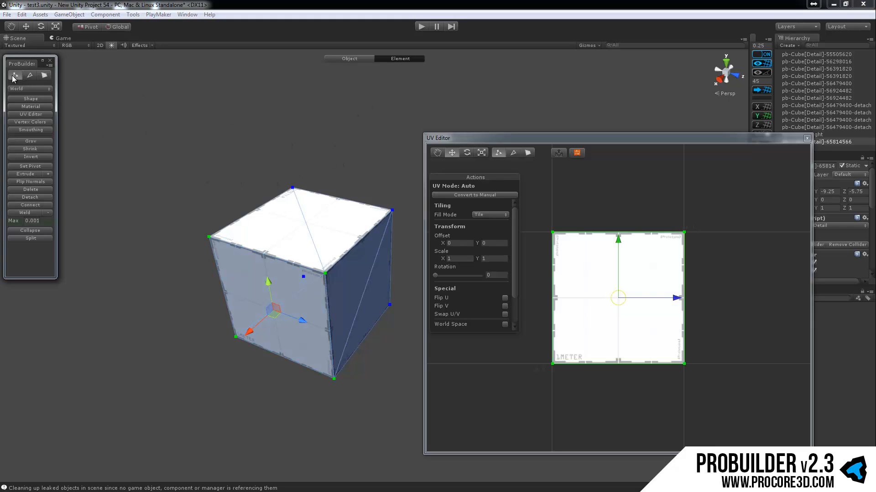
left_click(44, 76)
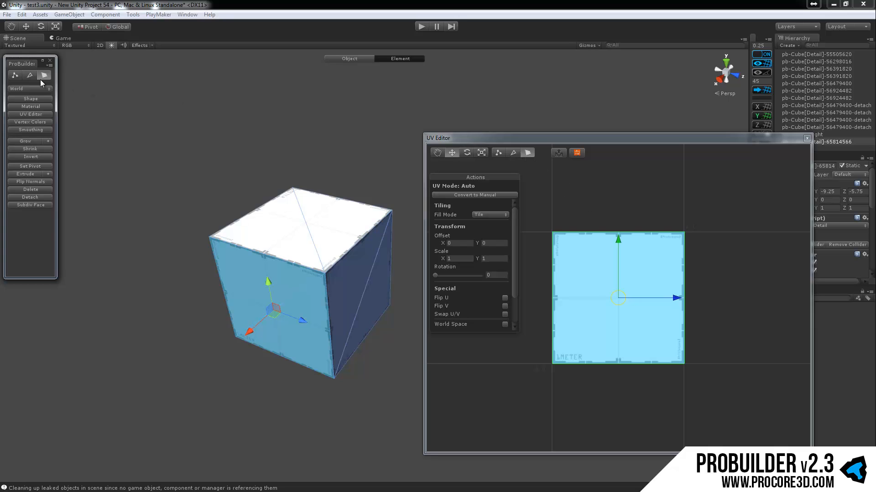
left_click_drag(284, 260, 138, 152, "alt")
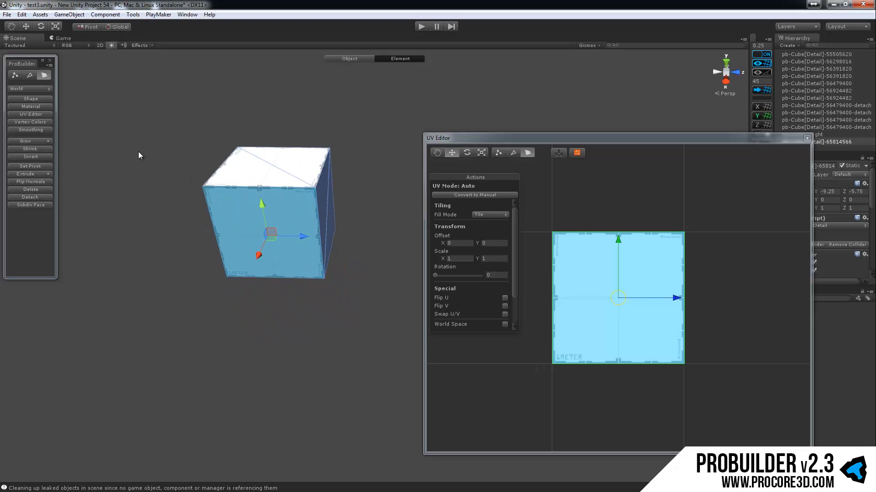
Return the cube to object mode and select its UV face in the UV Editor.
left_click(45, 76)
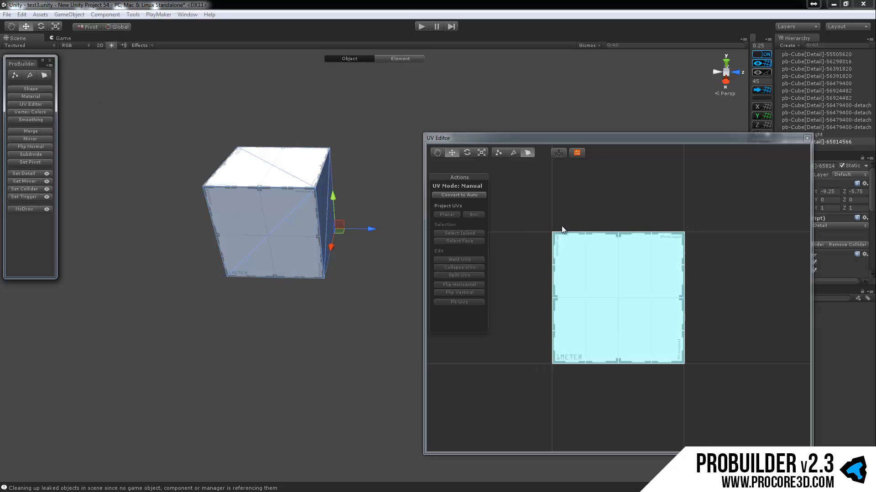
left_click(591, 249)
left_click_drag(613, 298, 627, 333)
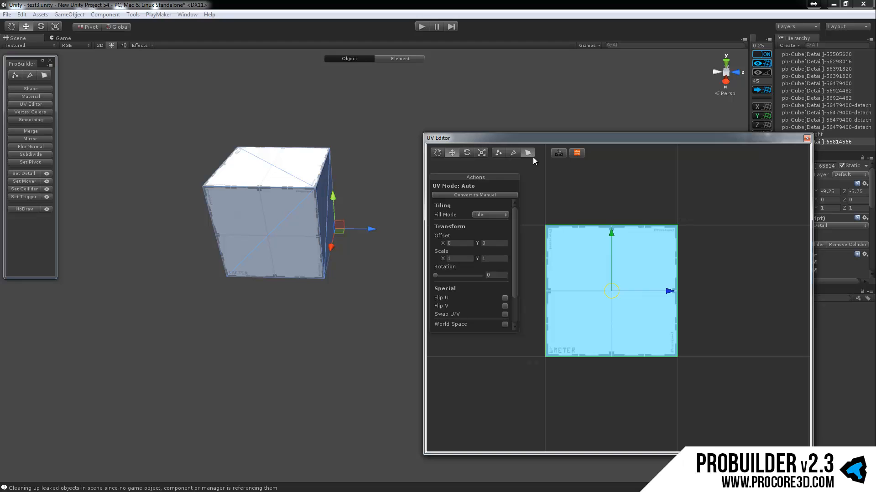
Select the large level mesh in object mode and pick one of its wide, low UV faces in the UV Editor.
key("f")
left_click_drag(314, 250, 524, 245, "alt")
left_click(276, 162)
scroll(620, 293, "down", 2)
left_click(601, 302)
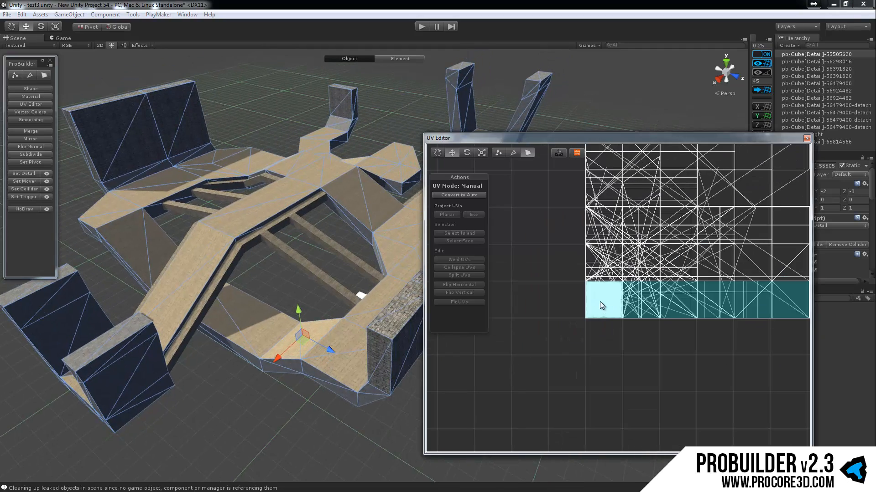
scroll(258, 204, "down", 5)
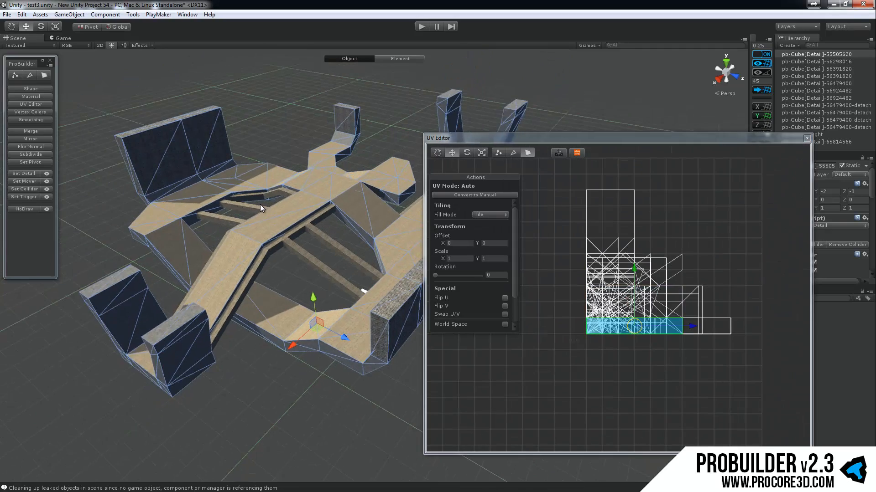
Reselect the small cube outside the level, focus the view on it and return to face editing on its side.
left_click_drag(260, 204, 374, 120, "alt")
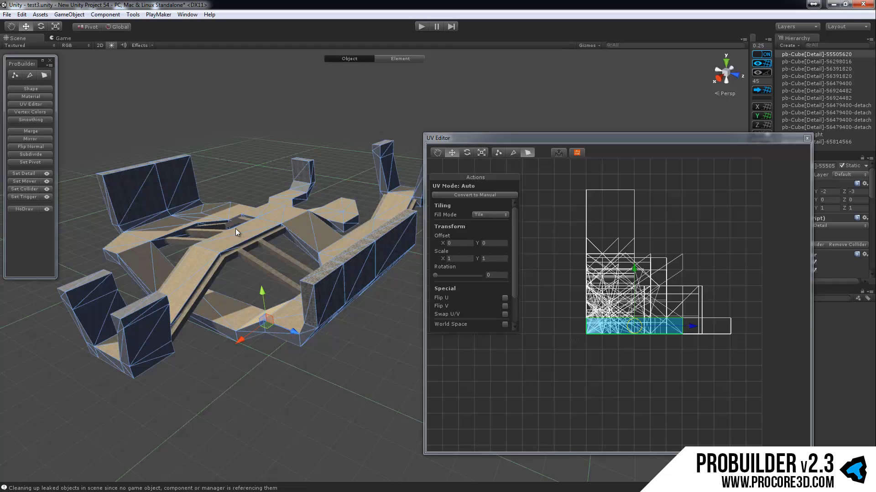
left_click_drag(278, 303, 303, 281, "alt")
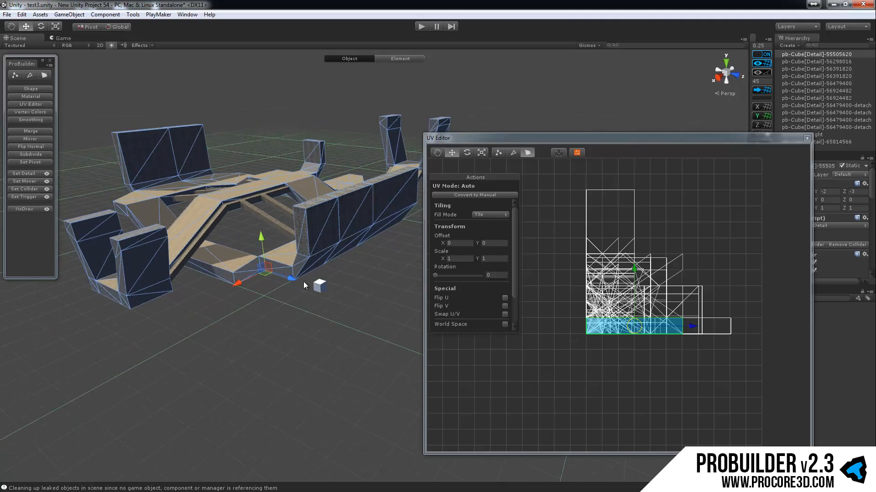
left_click(302, 281)
key("f")
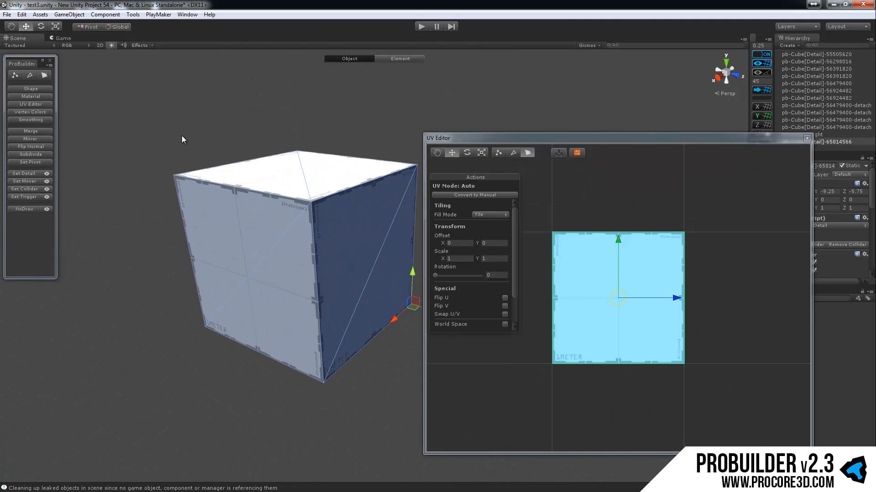
key("g")
left_click_drag(233, 137, 246, 121, "alt")
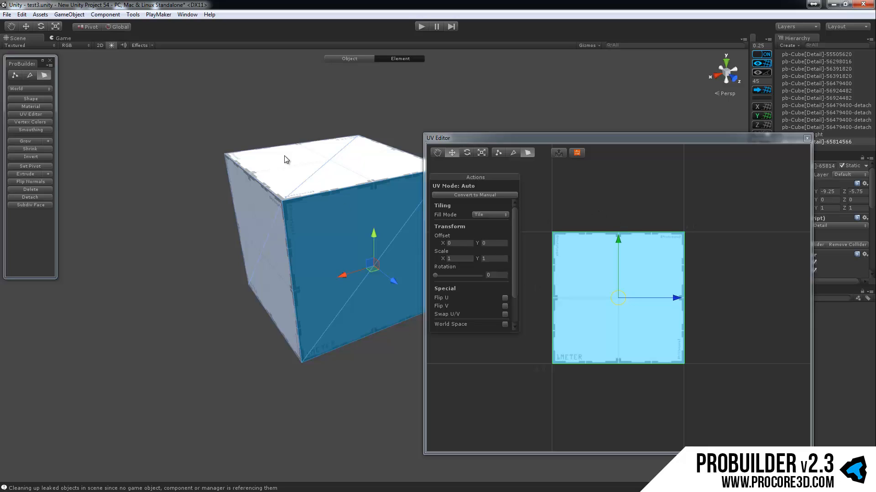
Select the cube's top face and raise it by about half the cube's height.
scroll(286, 159, "down", 5)
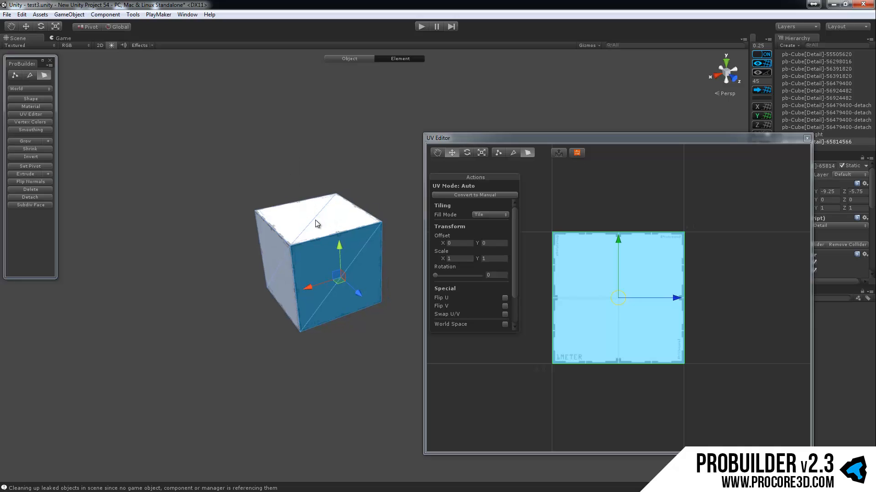
left_click(315, 221)
left_click_drag(249, 162, 269, 156, "alt")
scroll(270, 157, "up", 4)
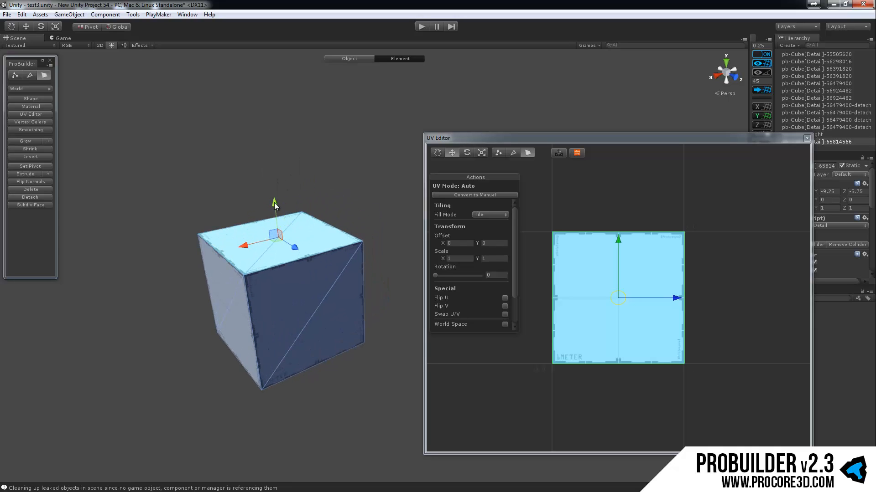
left_click_drag(275, 203, 273, 152)
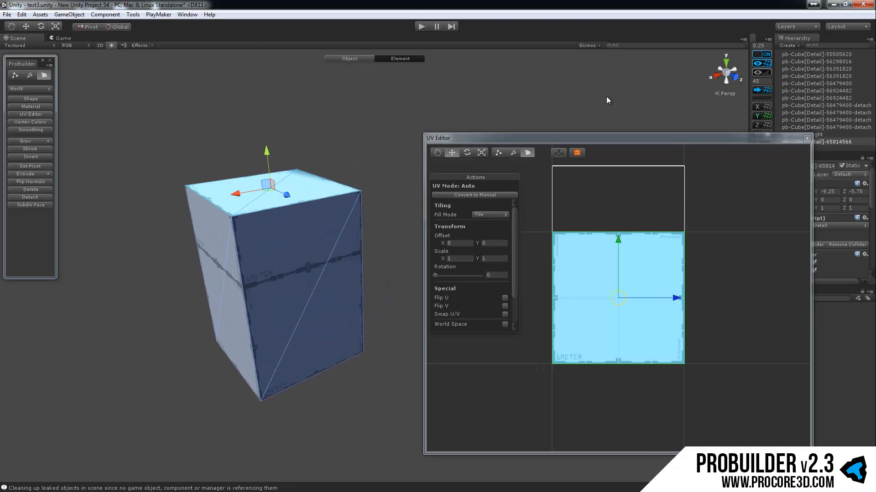
Turn off grid snapping and pull the top face up until the block is nearly four times as tall as it is wide.
left_click(761, 54)
scroll(344, 147, "down", 9)
mouse_move(326, 158)
middle_mouse_down()
mouse_move(334, 154)
mouse_move(318, 163)
middle_mouse_up()
left_click_drag(314, 208, 314, 57)
Select the block's narrow side face and pull it outward, widening the block to about 1.7 times its original width.
left_click(281, 134)
scroll(262, 188, "down", 3)
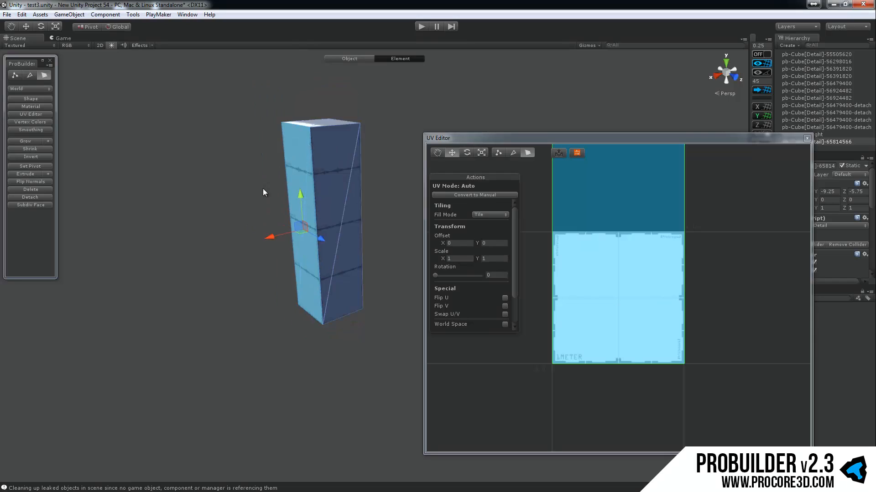
mouse_move(274, 241)
left_mouse_down()
mouse_move(132, 272)
mouse_move(286, 237)
mouse_move(132, 273)
mouse_move(261, 247)
left_mouse_up()
left_click_drag(314, 161, 321, 183, "alt")
scroll(323, 182, "up", 3, "alt")
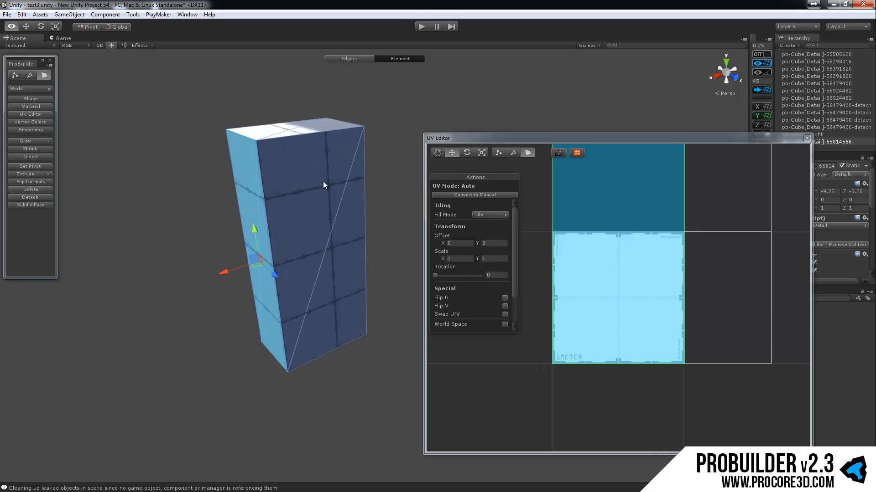
Select the block's top face and then its wide front face to compare their shapes in the UV Editor.
left_click(299, 130)
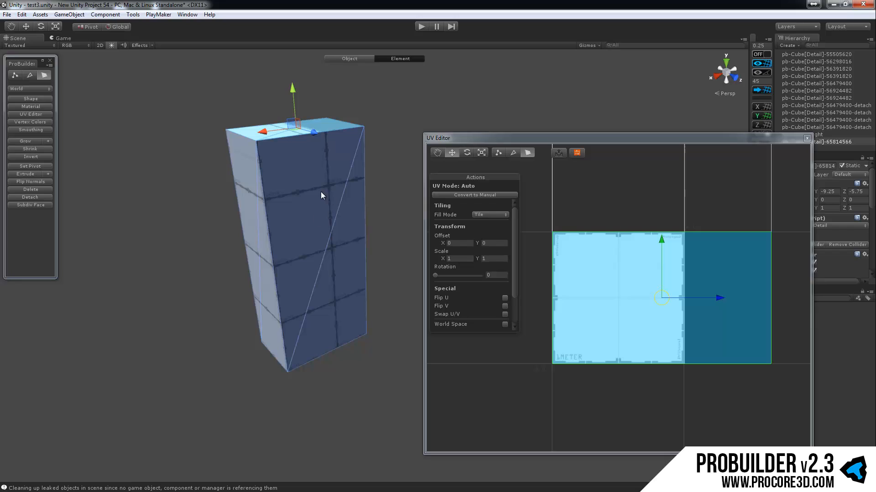
left_click(297, 207)
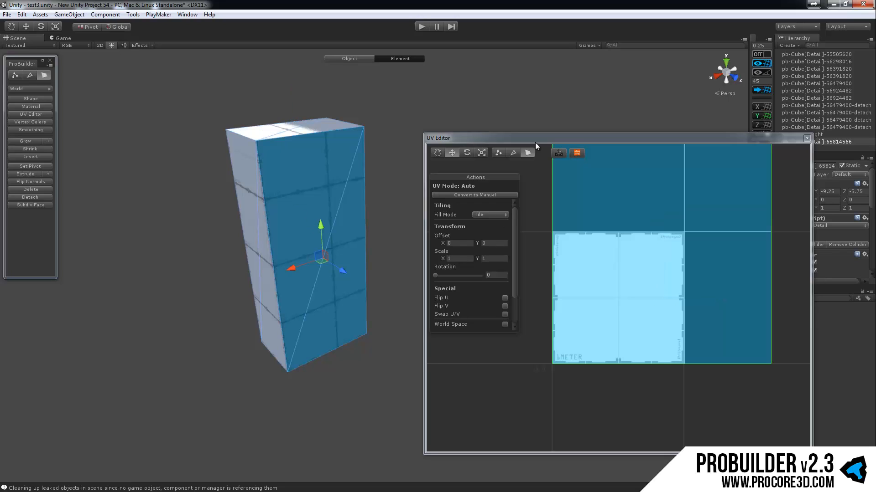
middle_click_drag(588, 235, 617, 234)
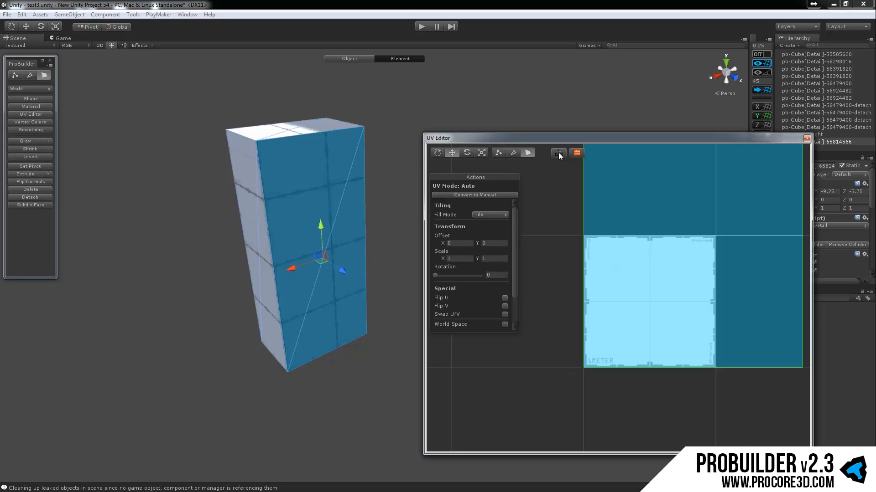
Enable UV manipulation in the scene view and shift the front face's UVs to an offset of about -0.30, 0.49.
left_click(559, 153)
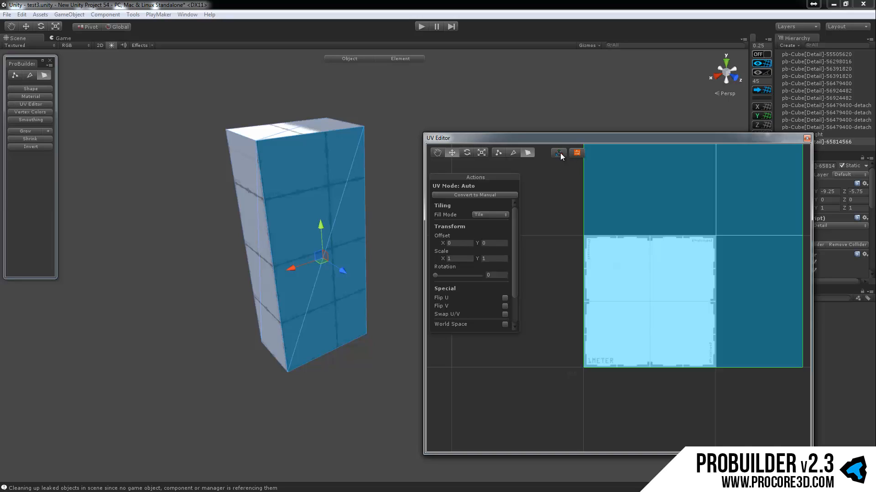
left_click_drag(359, 208, 359, 183, "alt")
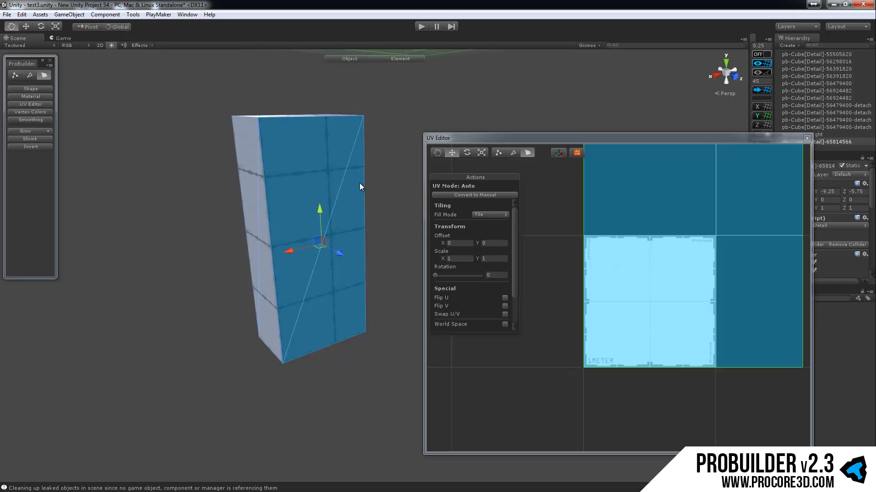
scroll(362, 197, "up", 2)
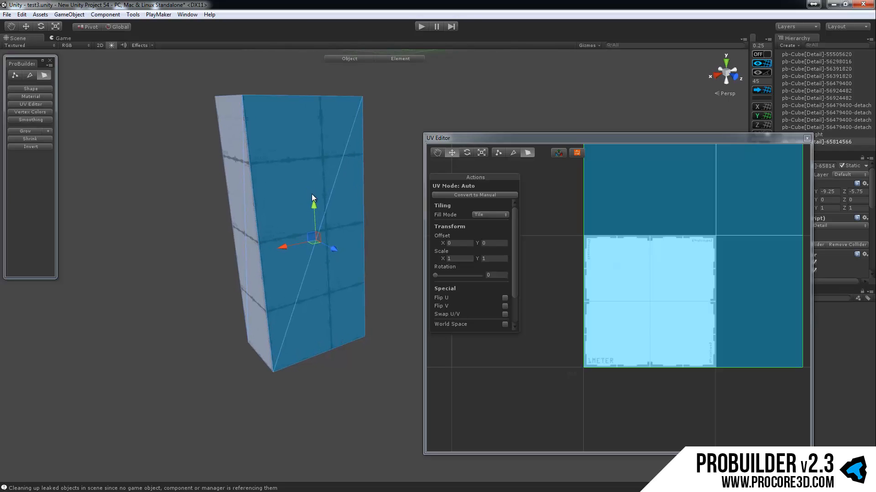
left_click_drag(310, 237, 318, 212)
scroll(584, 277, "down", 4)
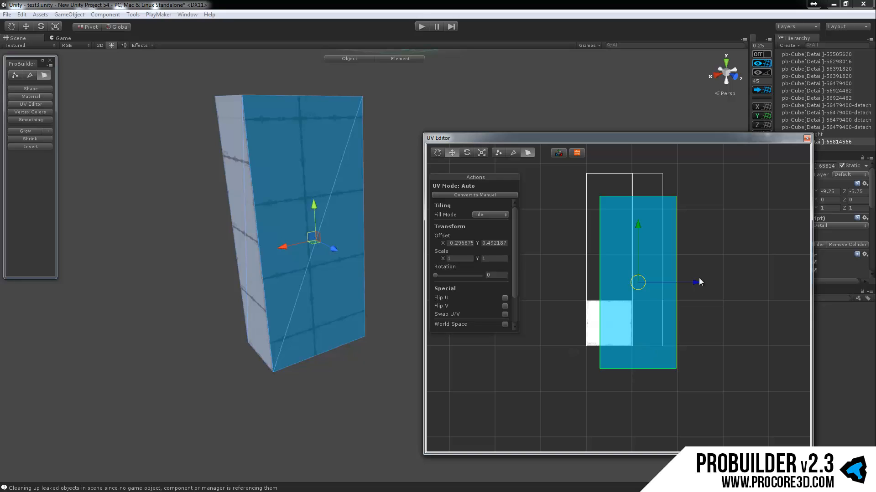
Use the scene gizmos to move the front face's UVs, rotate them to about 307° and scale them uniformly to about 1.31.
left_click_drag(311, 238, 367, 199)
key("e")
key("r")
left_click_drag(316, 244, 318, 216)
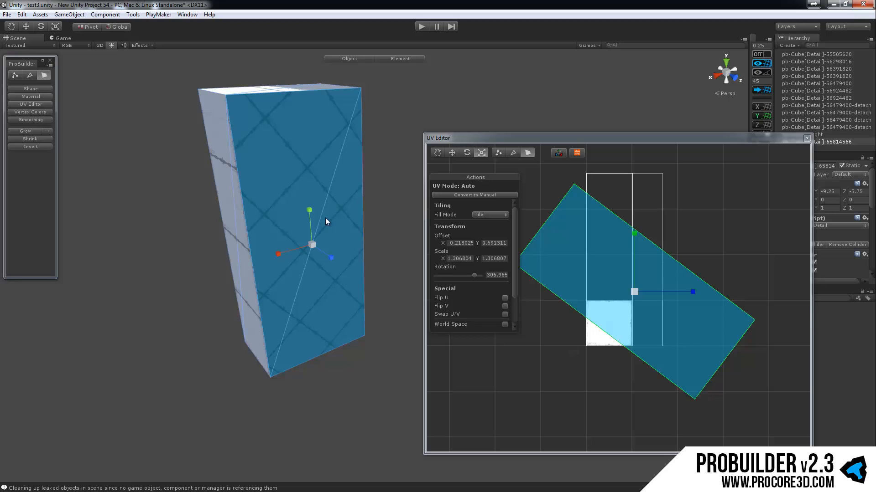
Set the front face's UV offset to X 1 and Y 5.
left_click(464, 243)
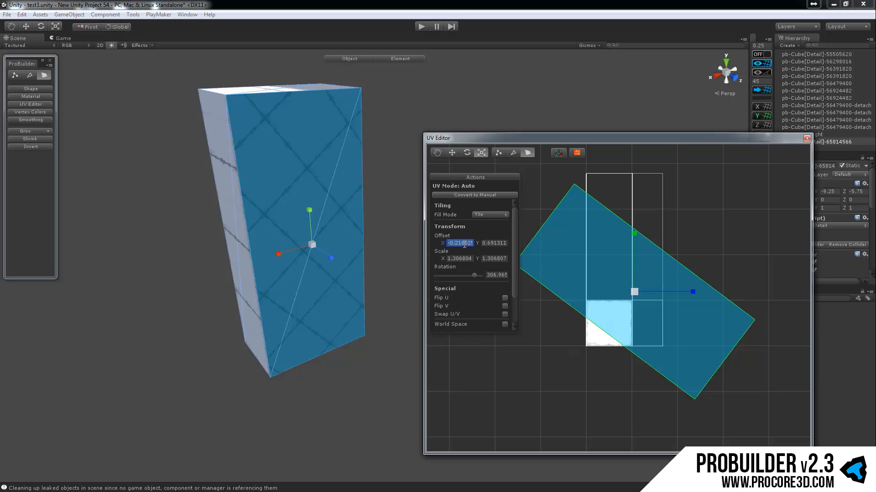
type("1")
key("Tab")
type("5")
key("Tab")
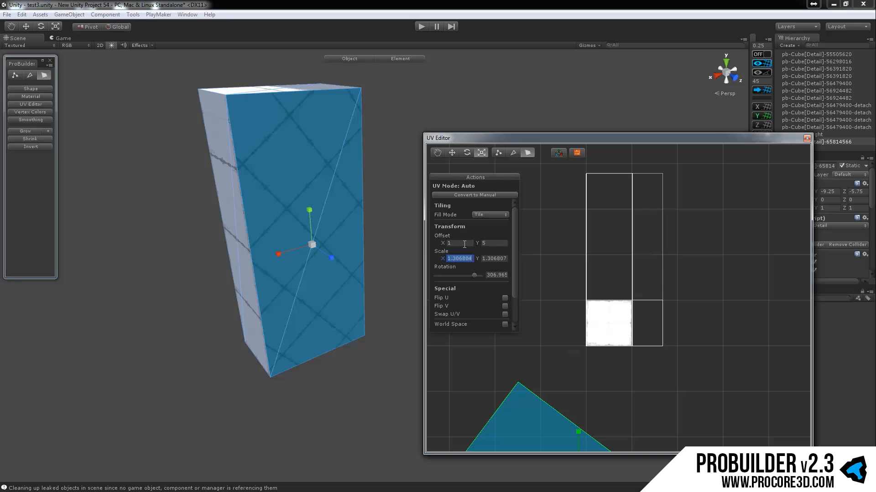
Set the front face's UV scale to X 2 and Y 3.215 and its rotation to 0.
type("2")
key("Tab")
type("3")
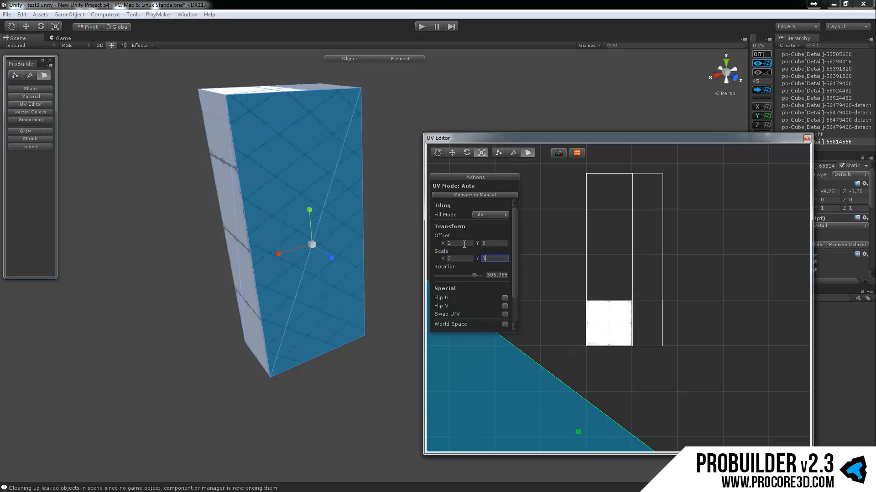
key("shift+Tab")
key("Tab")
type("3.215")
left_click_drag(474, 276, 418, 278)
Reset the front face's UV offset to 0, 0 and its scale to 1, 1.
left_click(455, 243)
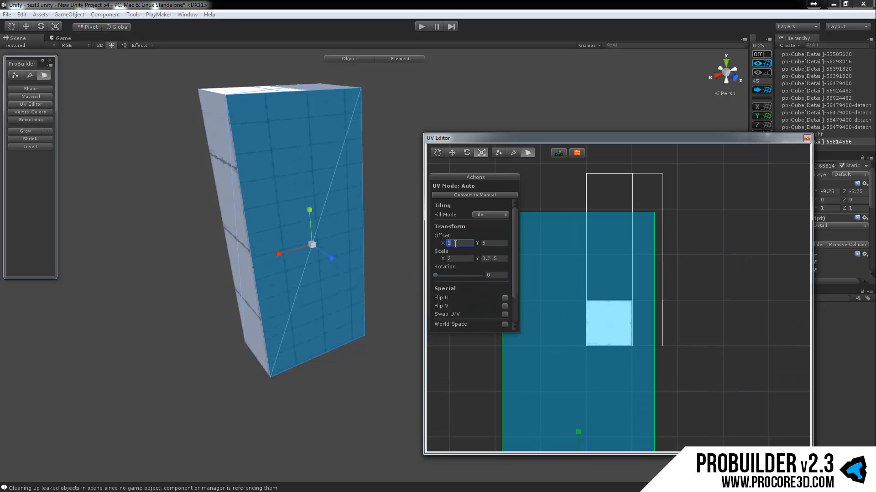
type("0")
key("Tab")
type("0")
key("Tab")
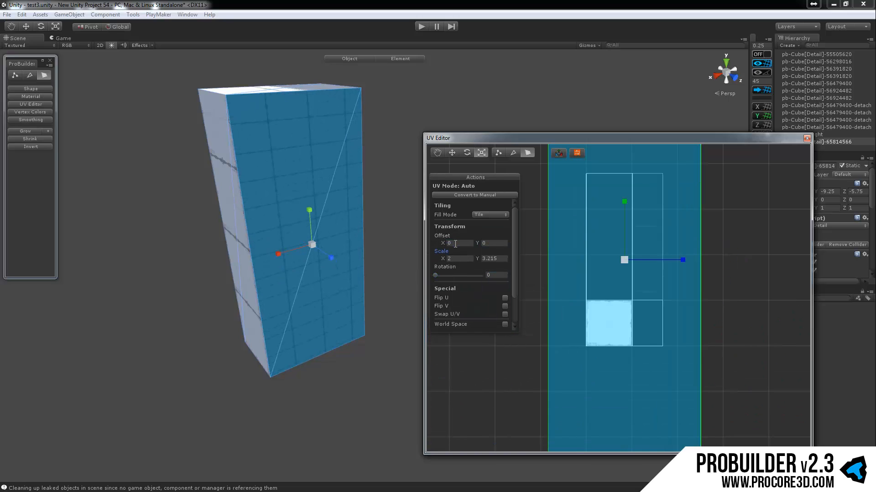
type("1")
key("Tab")
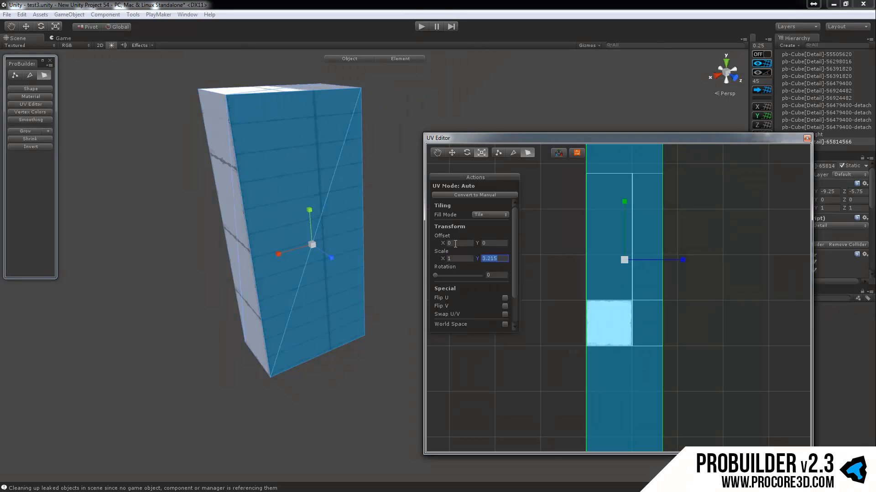
type("1")
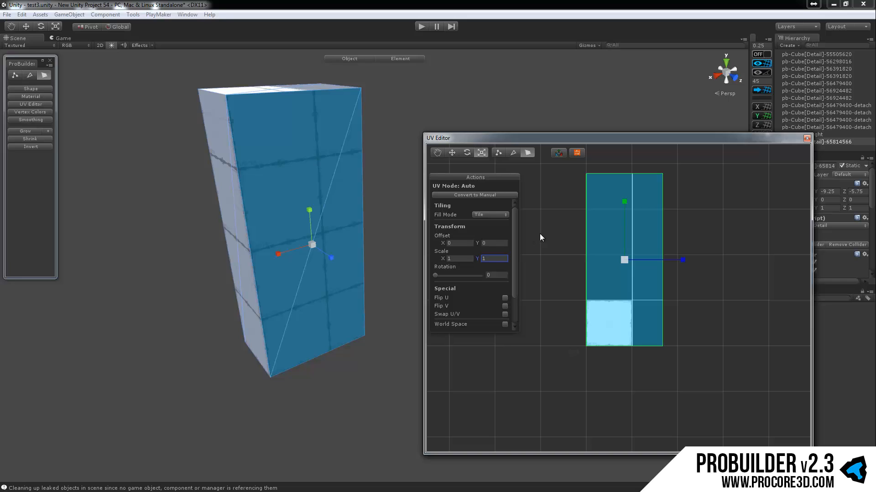
Move the front face's UVs in the UV Editor to an offset of about -0.41, 0.97 and keep that face selected.
mouse_move(610, 260)
middle_mouse_down()
mouse_move(575, 245)
mouse_move(607, 250)
middle_mouse_up()
key("w")
left_click_drag(609, 251, 627, 296)
left_click(577, 258)
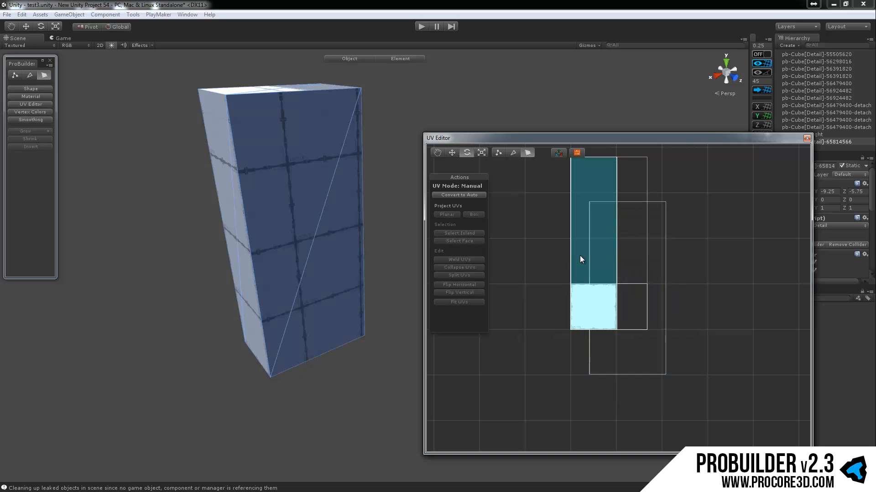
left_click(644, 258)
Rotate the front face's UVs to about 319° and scale them uniformly to about 1.43 in the UV Editor.
left_click_drag(584, 255, 564, 290)
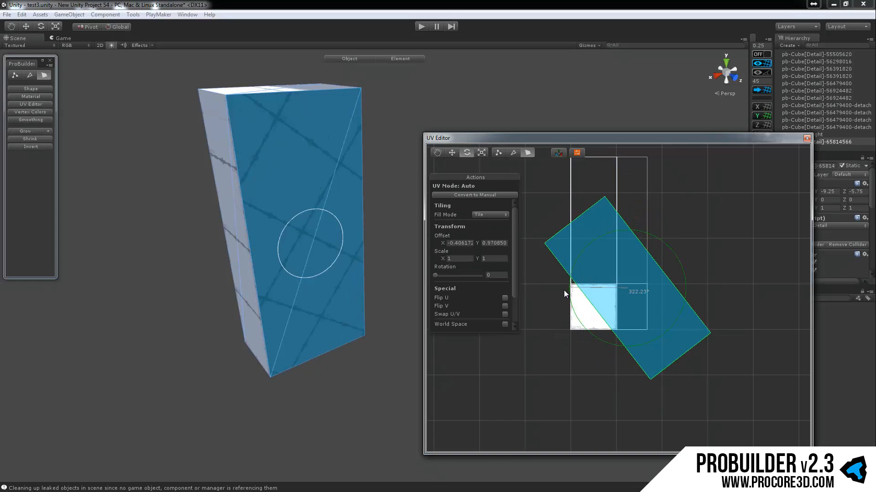
key("r")
left_click_drag(633, 275, 620, 259)
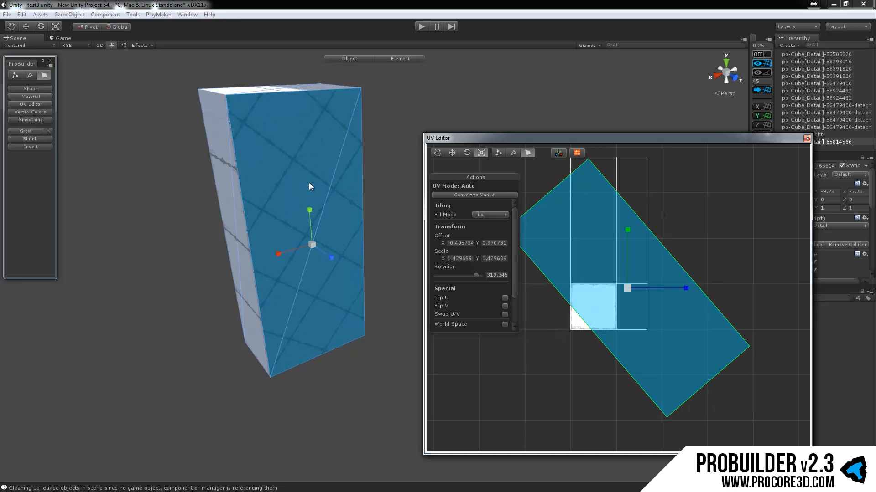
Move the front face's UVs with the scene gizmo to an offset of about -0.43, 1.24.
middle_click_drag(347, 222, 373, 189)
key("w")
mouse_move(332, 207)
left_mouse_down()
mouse_move(363, 161)
mouse_move(337, 179)
mouse_move(335, 209)
left_mouse_up()
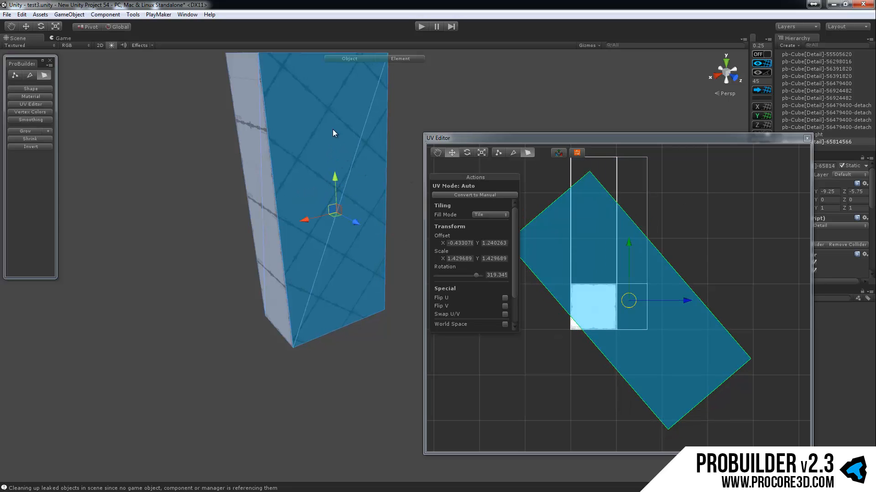
scroll(314, 198, "down", 5)
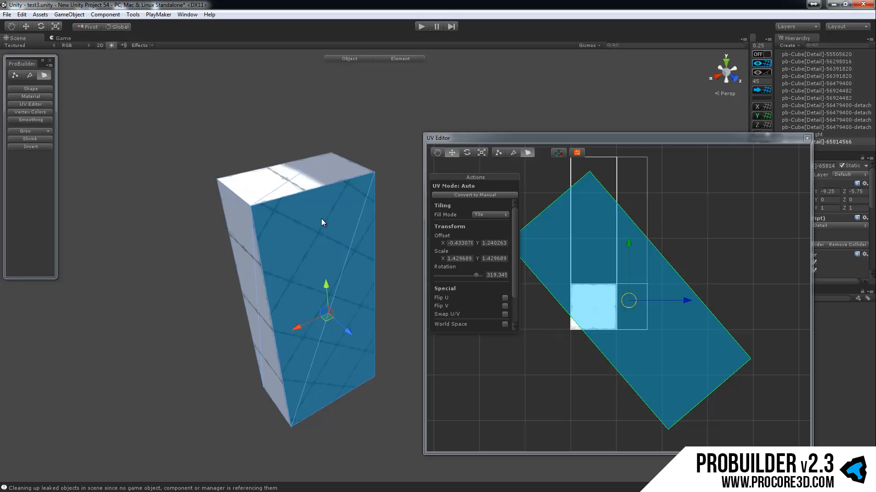
Turn off UV manipulation in the scene view and nudge the block's front face along the Z axis.
left_click(559, 155)
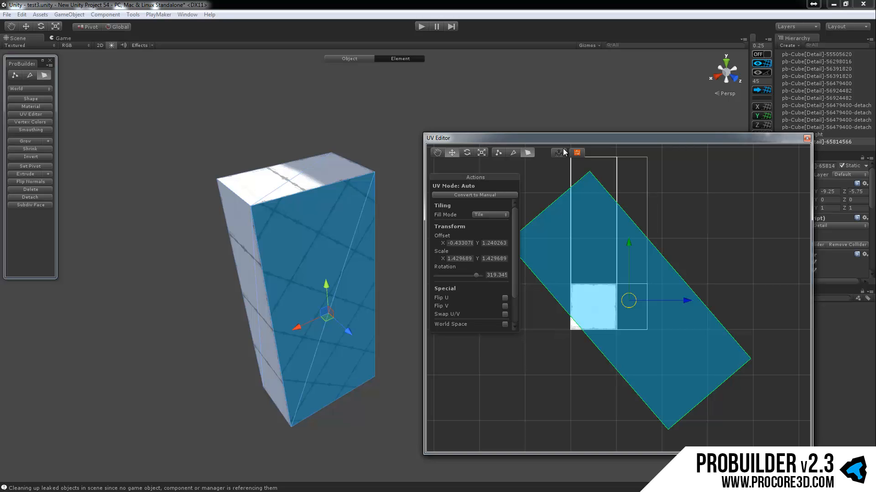
left_click_drag(360, 336, 336, 343)
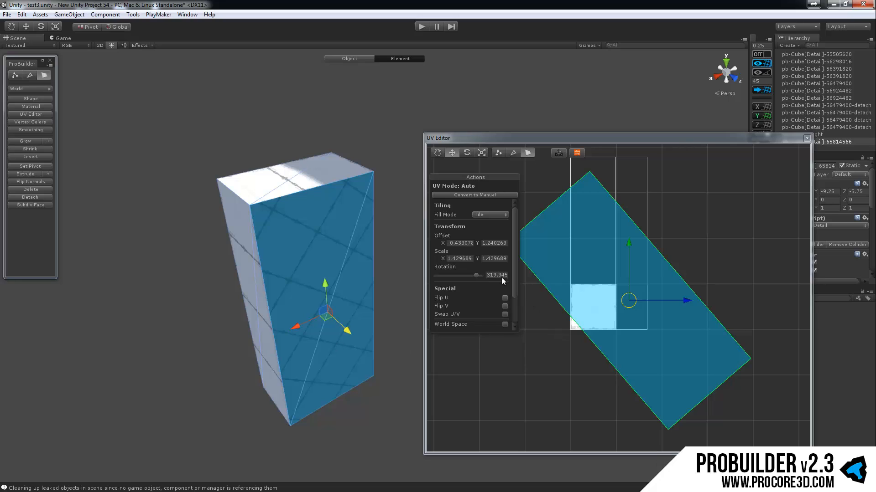
Set the front face's UV rotation to 0 and scale its UVs uniformly to about 3.54.
left_click_drag(476, 277, 373, 274)
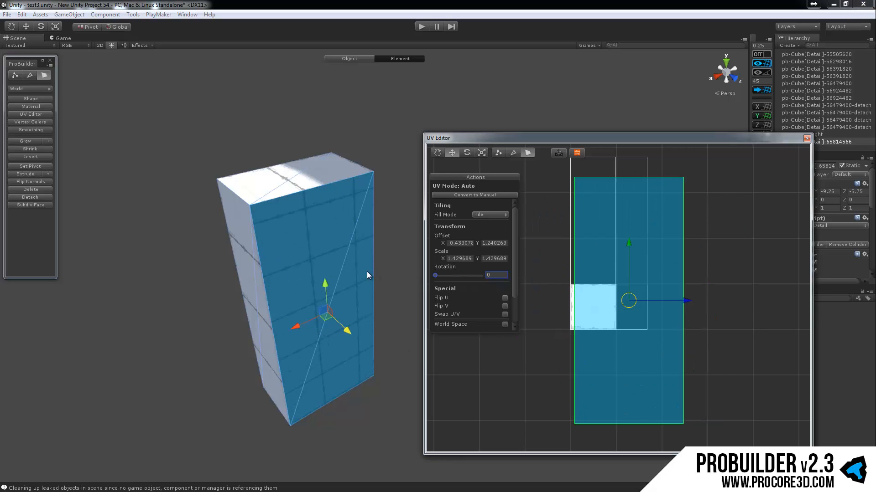
middle_click_drag(387, 234, 356, 233)
scroll(355, 232, "down", 3)
middle_click_drag(659, 317, 646, 311)
key("r")
left_click_drag(617, 295, 640, 209)
scroll(614, 269, "down", 3)
left_click_drag(617, 297, 663, 171)
left_click_drag(372, 198, 393, 221, "alt")
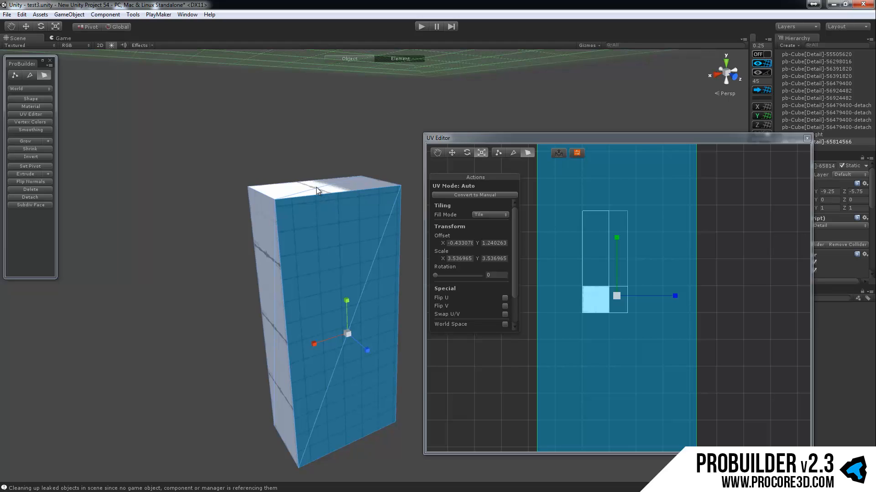
Select the block's top face and raise it slightly with the Move tool.
left_click(316, 187)
key("w")
mouse_move(325, 146)
left_mouse_down()
mouse_move(336, 272)
mouse_move(339, 169)
mouse_move(345, 247)
mouse_move(332, 159)
left_mouse_up()
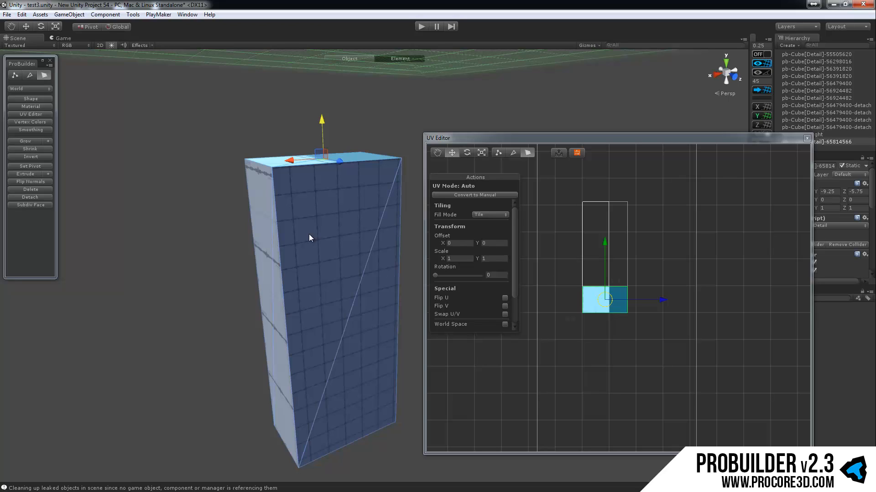
scroll(666, 268, "down", 2)
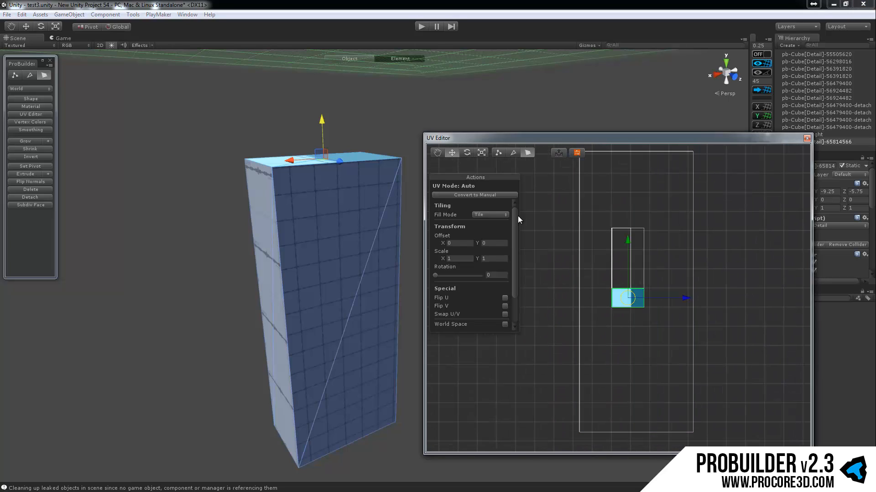
Reselect the wide front face and toggle its Flip V option on and back off.
left_click_drag(516, 217, 518, 269)
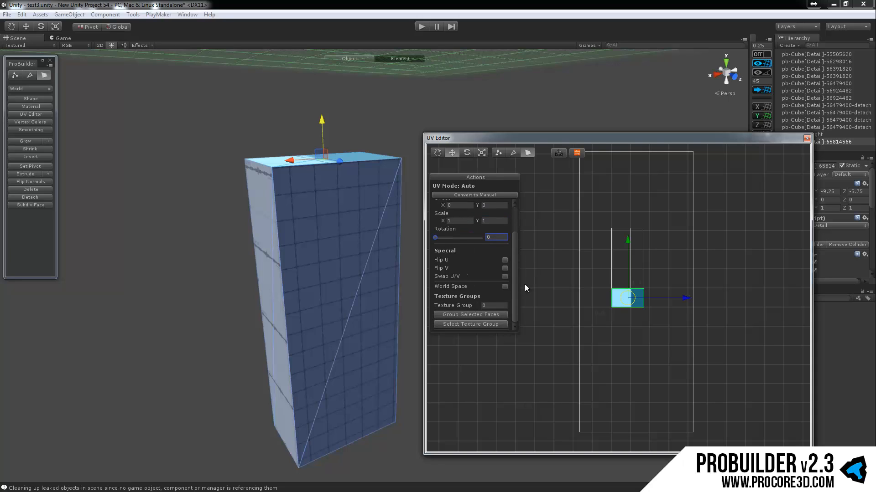
left_click(301, 212)
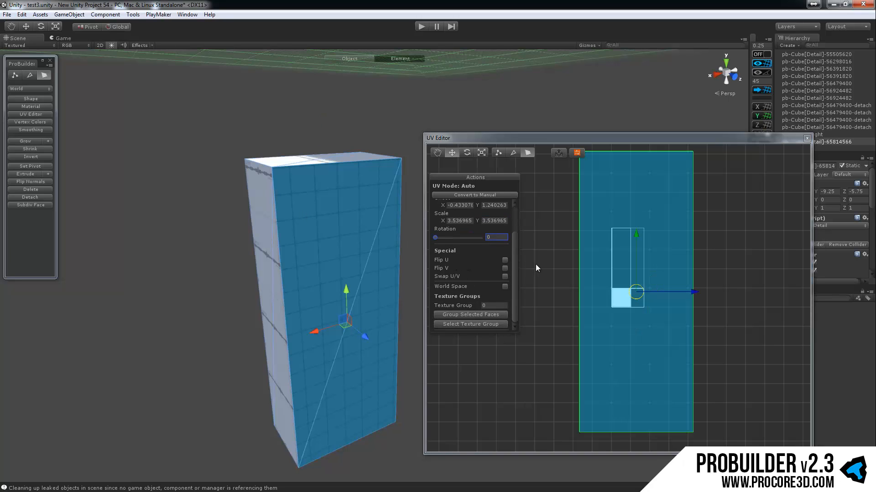
left_click(504, 269)
left_click(504, 268)
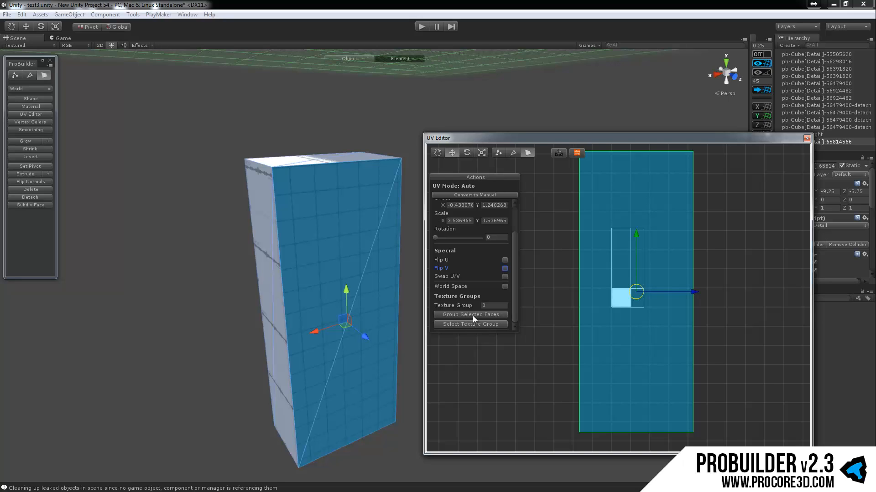
Extrude the block's top and bottom faces into angled segments, forming a bent column of three sections.
left_click(326, 158)
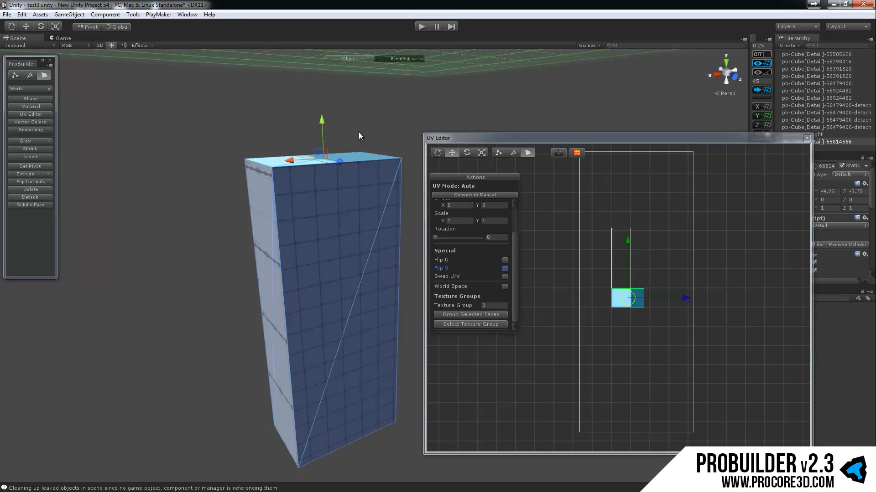
left_click_drag(322, 172, 324, 228, "alt")
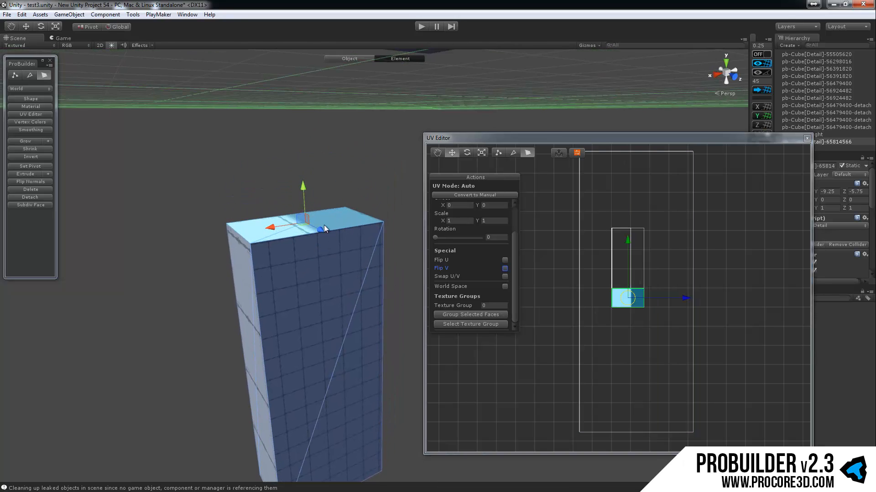
left_click_drag(304, 193, 266, 346, "shift")
left_click(286, 310)
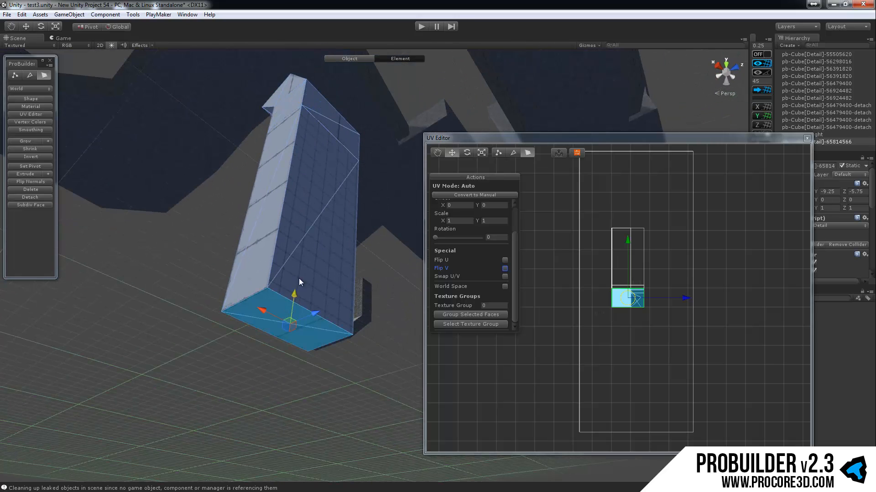
left_click_drag(299, 278, 335, 135, "alt")
key("e")
left_click_drag(331, 173, 345, 286)
key("w")
Select the column's three wide front faces and combine them into one texture group.
left_click(295, 207)
left_click(291, 261, "shift")
left_click(295, 337, "shift")
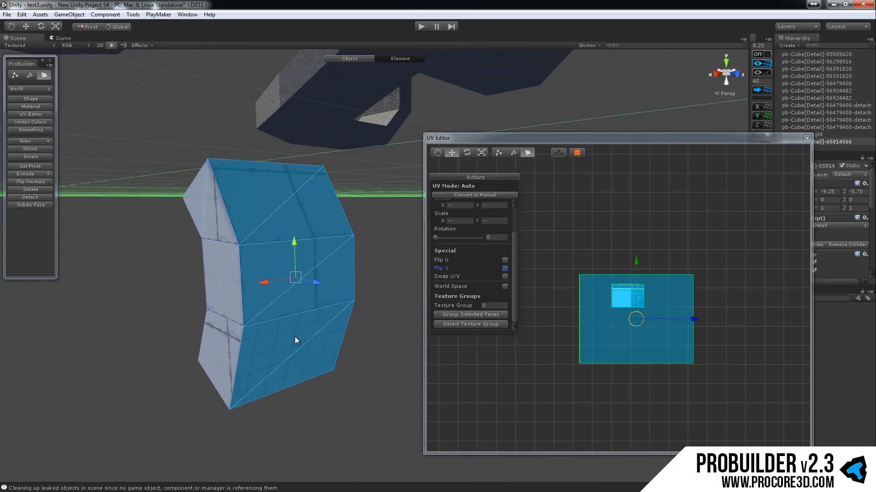
left_click_drag(295, 337, 323, 245, "alt")
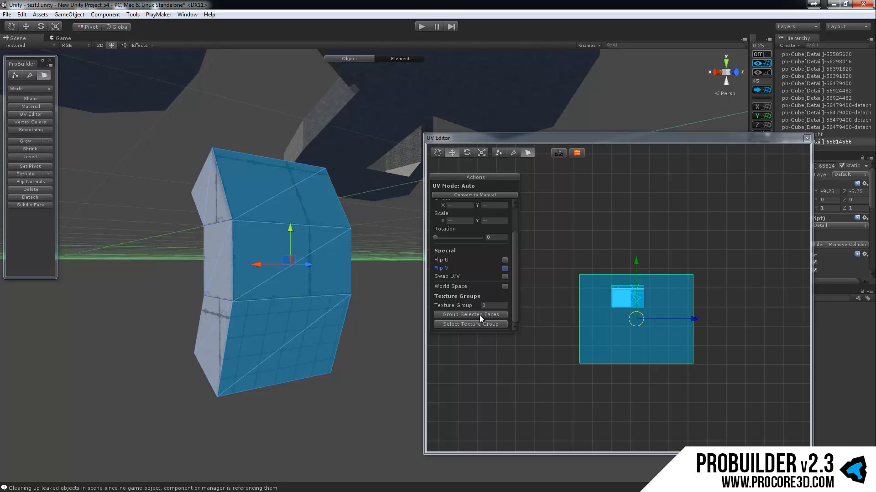
left_click_drag(275, 187, 279, 178, "alt")
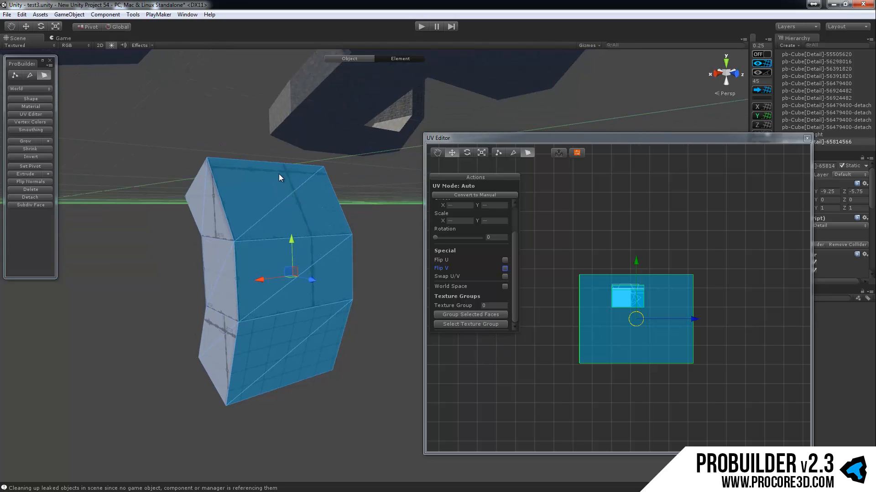
left_click(494, 316)
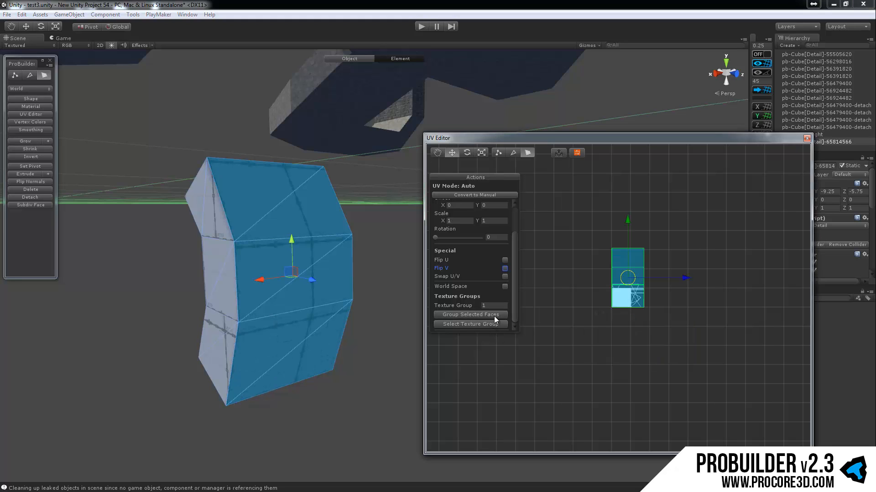
Reselect the three grouped front faces and shift their UVs horizontally to an X offset of about 1.81.
left_click(647, 282)
left_click(308, 203)
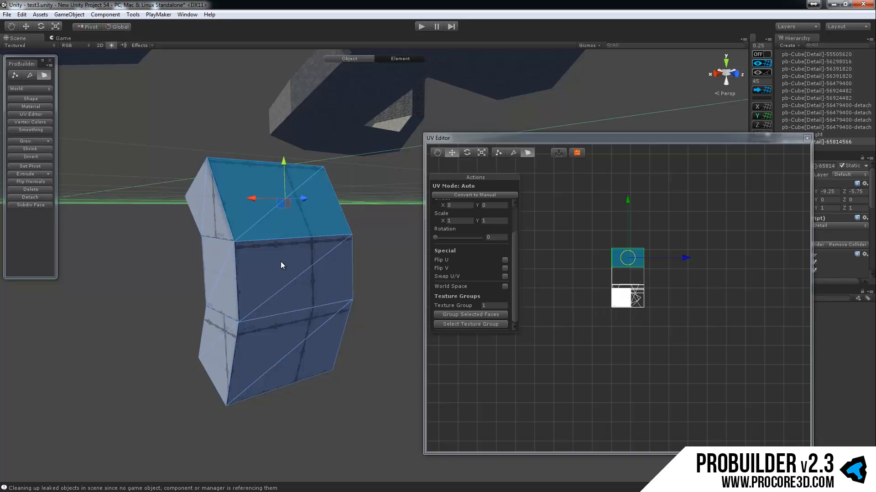
left_click(281, 262, "shift")
left_click(290, 317, "shift")
left_click_drag(684, 279, 648, 283)
left_click_drag(292, 299, 267, 303, "alt")
Select the middle front face, turn on UV manipulation in the scene view and extend the selection to its whole texture group.
left_click(266, 301)
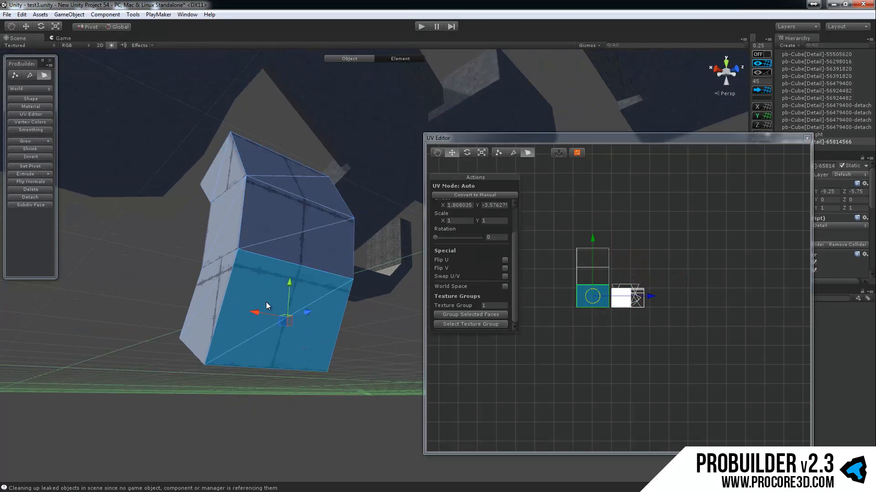
left_click(304, 234)
left_click_drag(304, 234, 304, 202, "alt")
left_click(557, 154)
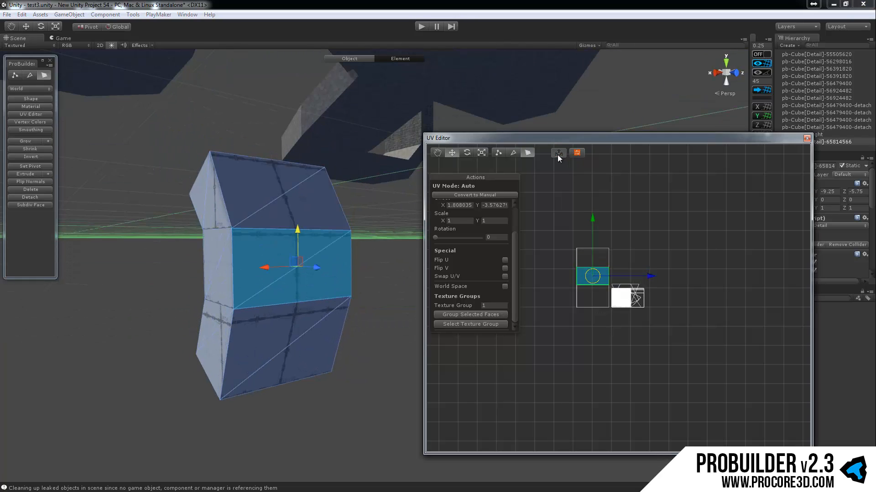
key("alt+g")
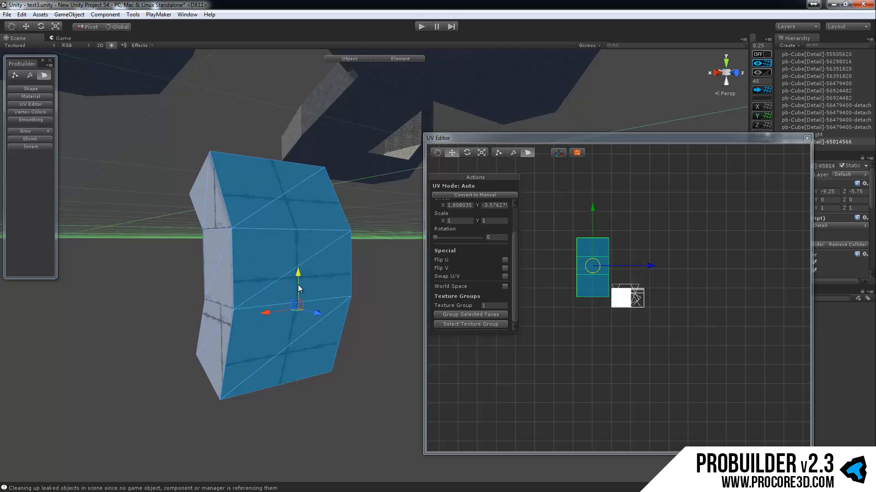
Move the grouped faces' UVs vertically in the scene to a Y offset of about -0.5 and turn off scene UV manipulation.
left_click_drag(310, 204, 297, 270)
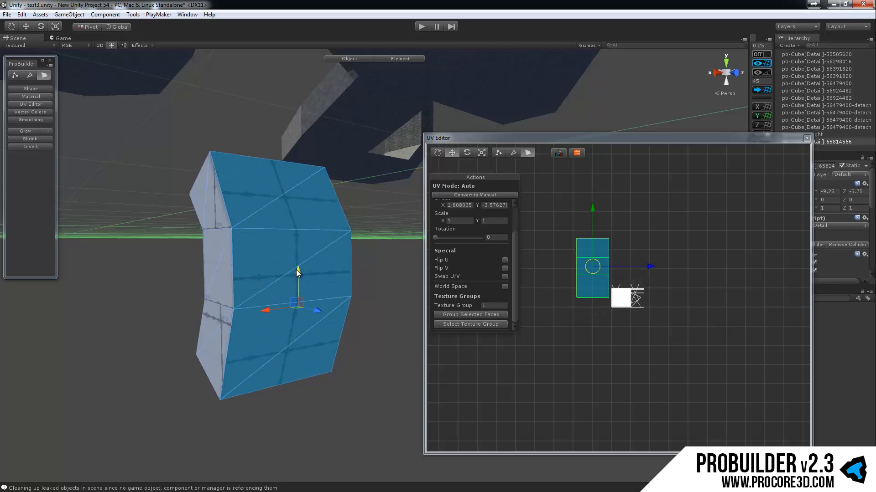
left_click_drag(315, 219, 314, 259, "alt")
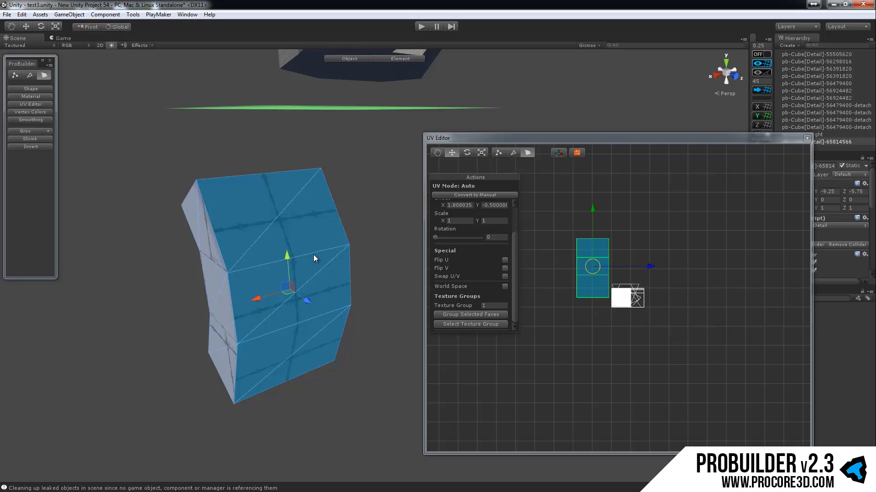
key("ctrl+z")
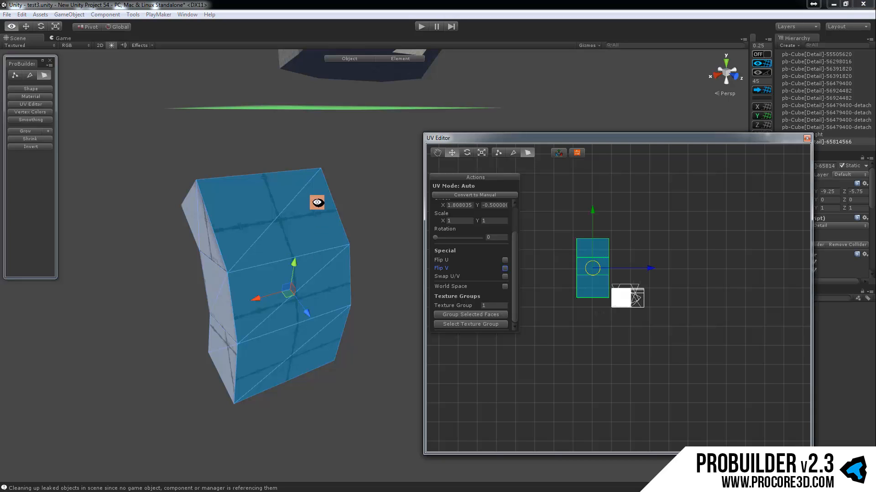
left_click_drag(318, 202, 308, 237, "alt")
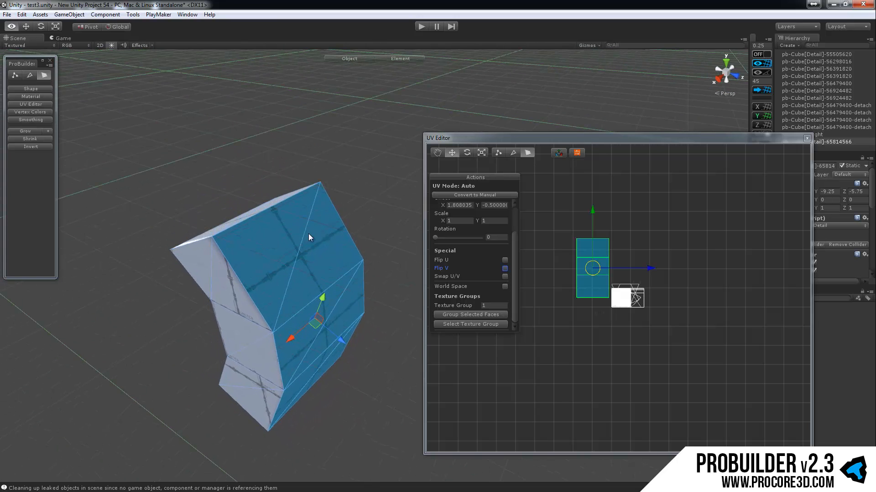
left_click(560, 153)
Try to extrude the column's top face into a further angled segment, and undo the extrusion.
left_click_drag(270, 204, 295, 236, "alt")
left_click(267, 226)
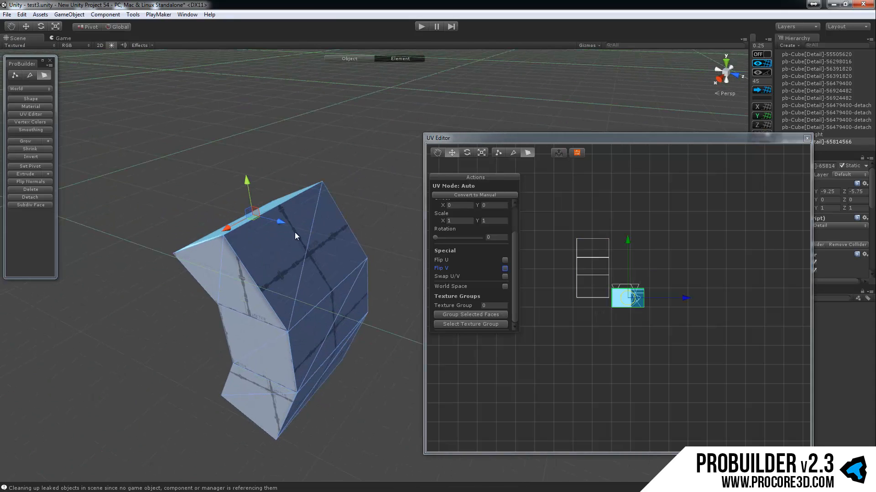
left_click_drag(246, 183, 198, 157, "shift")
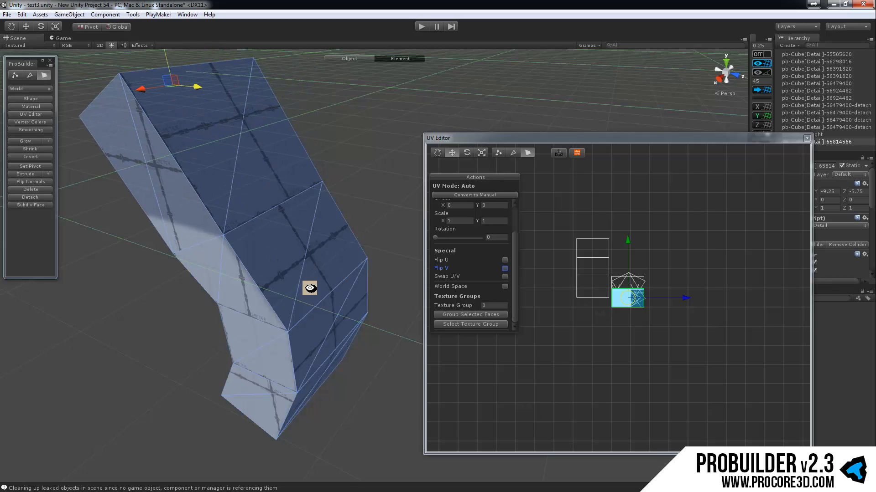
left_click_drag(310, 288, 327, 280, "alt")
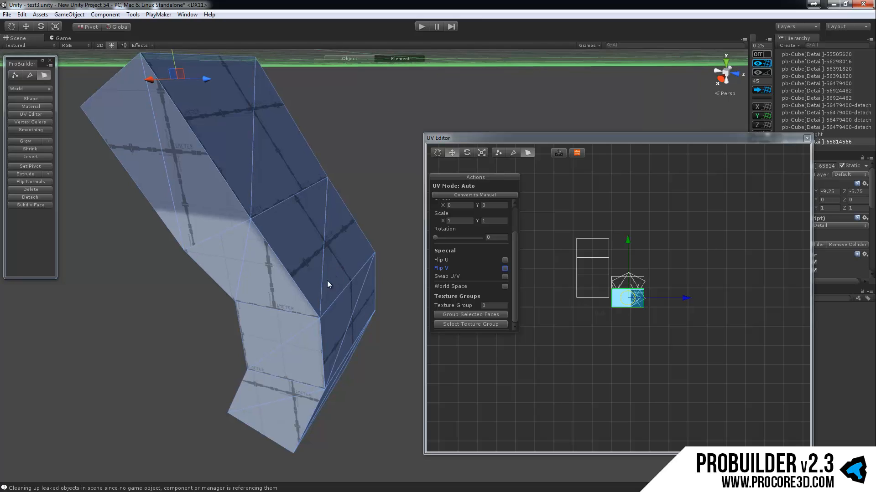
key("ctrl+z")
key("ctrl+z")
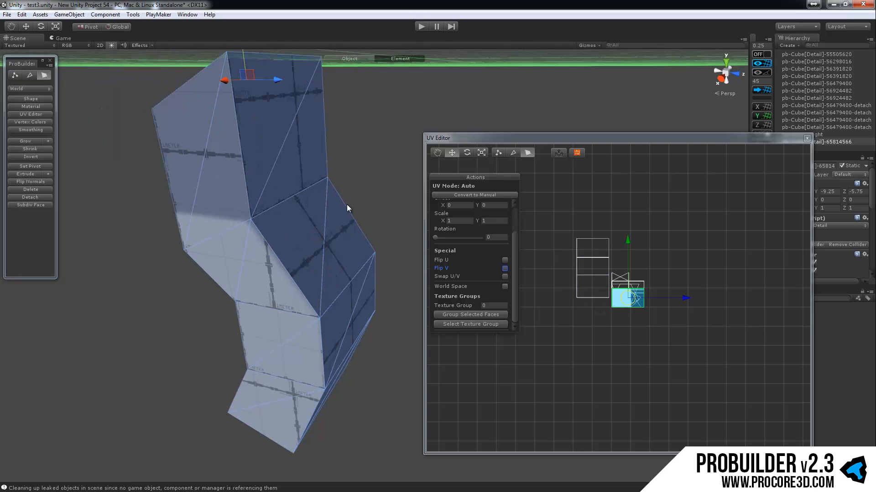
Raise the column's top face with the Move tool and shift it sideways so the upper segment leans.
left_click_drag(264, 184, 302, 64, "shift")
scroll(298, 183, "down", 3)
left_click_drag(317, 247, 303, 228, "alt")
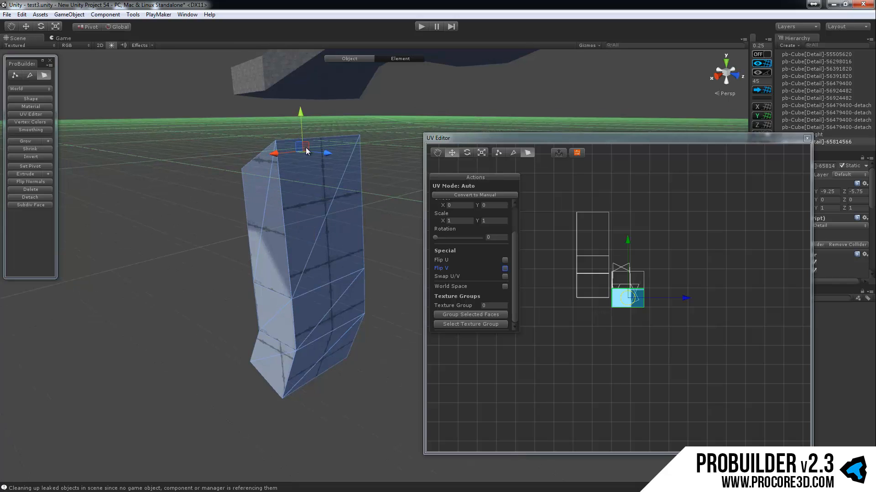
left_click_drag(298, 139, 256, 90)
Select the column's bottom face and pull it downward to lengthen the lowest segment.
left_click_drag(279, 305, 324, 176, "alt")
left_click(313, 252)
left_click_drag(364, 248, 344, 303, "alt")
left_click_drag(304, 222, 272, 328)
left_click_drag(347, 274, 270, 269, "alt")
Switch to vertex editing and move the two vertices at one side of the column's base inward along X to taper it.
key("g")
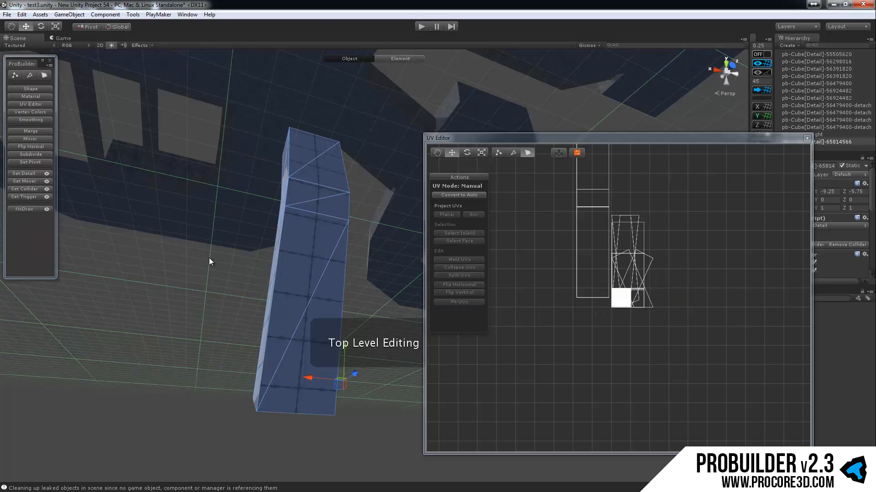
key("g")
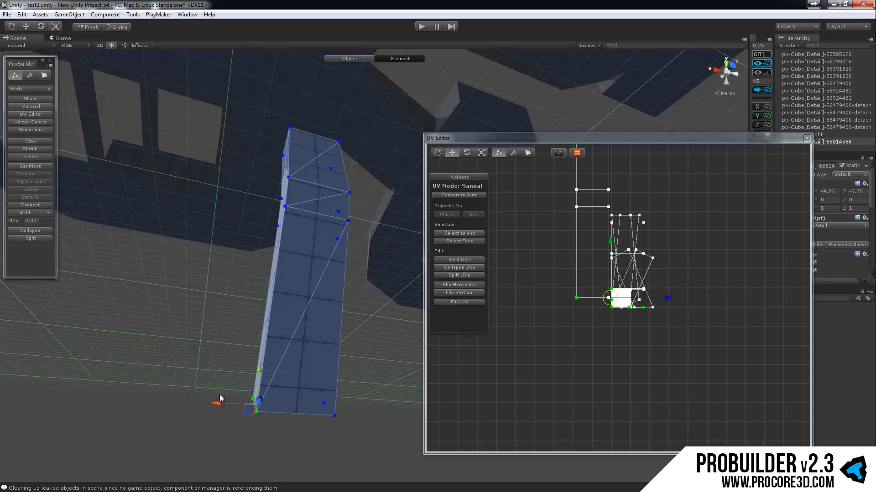
left_click_drag(220, 395, 274, 361)
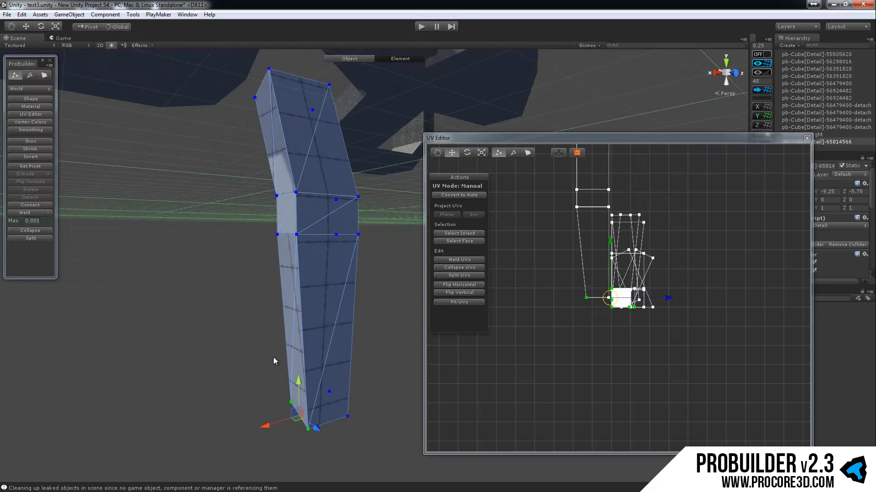
Turn off scene lighting and inspect how the texture runs across the column's grouped front faces.
left_click_drag(299, 348, 165, 114, "alt")
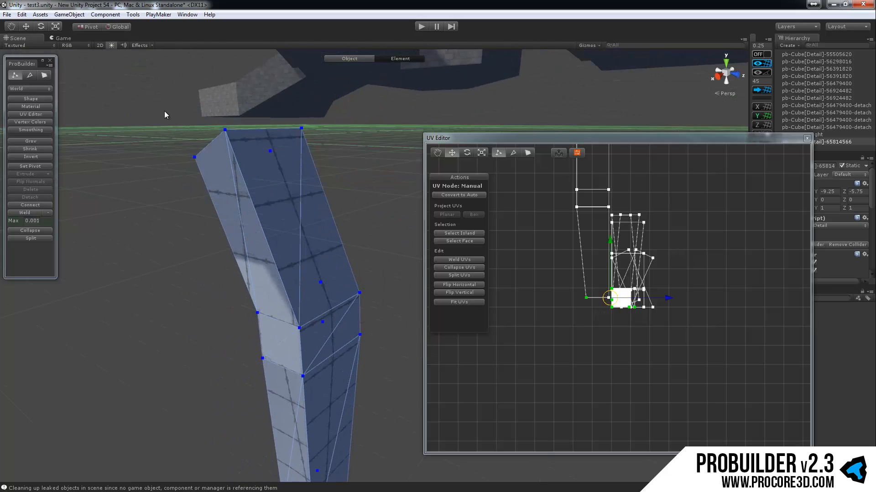
left_click(111, 45)
left_click_drag(196, 73, 236, 303, "alt")
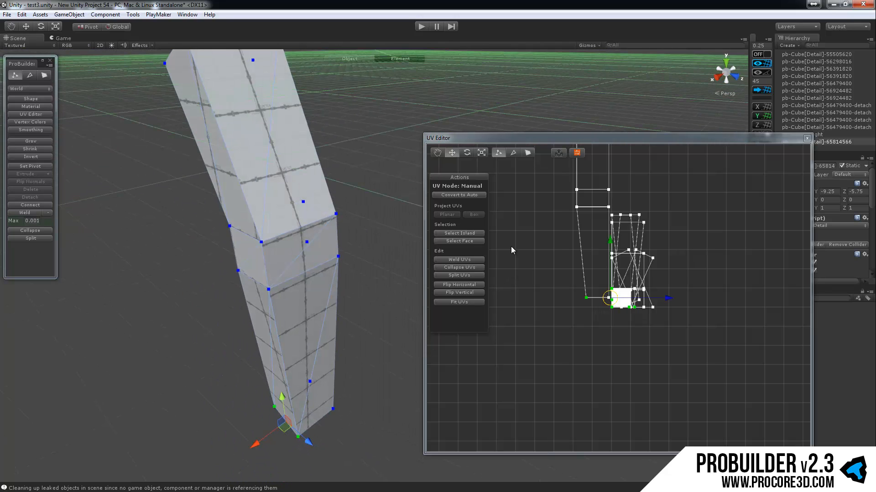
left_click_drag(272, 258, 318, 280, "alt")
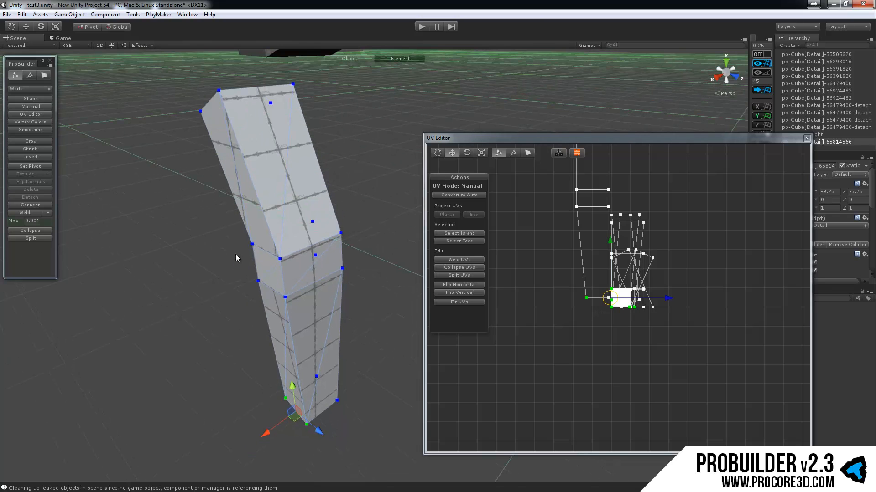
left_click_drag(341, 246, 346, 212, "alt")
Delete the bent column, create a new ProBuilder cube and frame it in the view.
key("Escape")
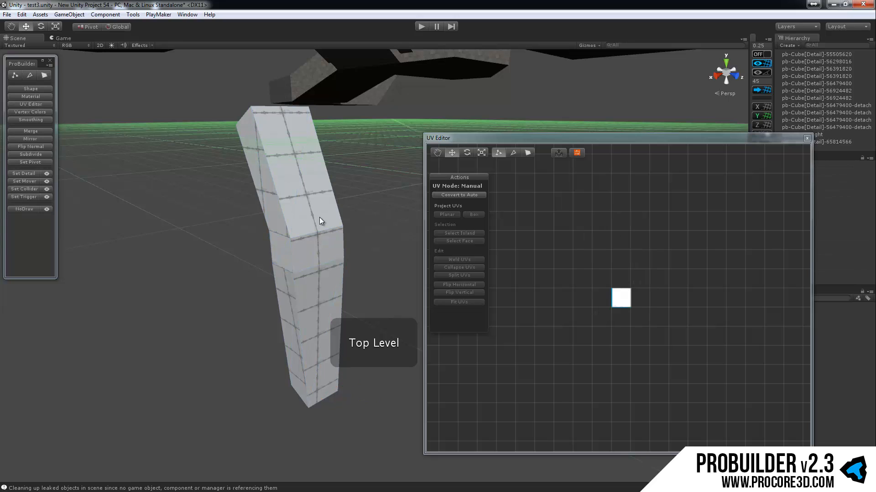
key("Delete")
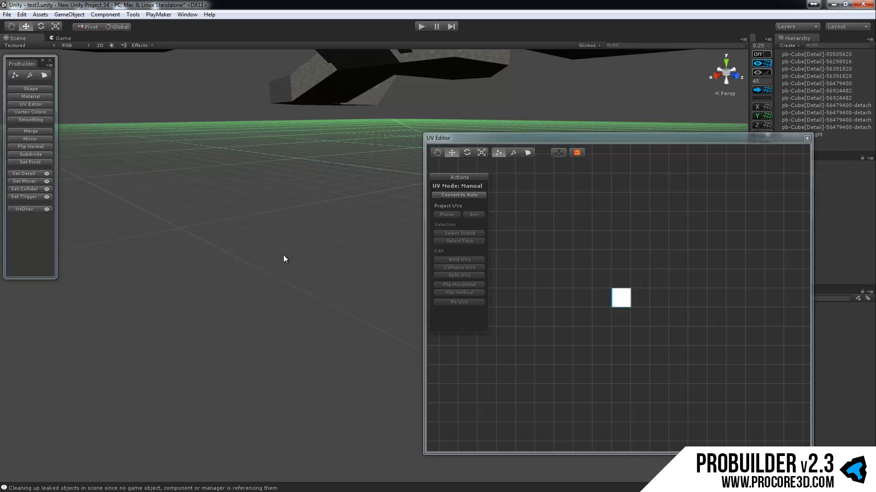
scroll(266, 243, "up", 3)
left_click_drag(266, 242, 294, 275, "alt")
middle_click_drag(294, 275, 271, 208)
key("ctrl+k")
key("f")
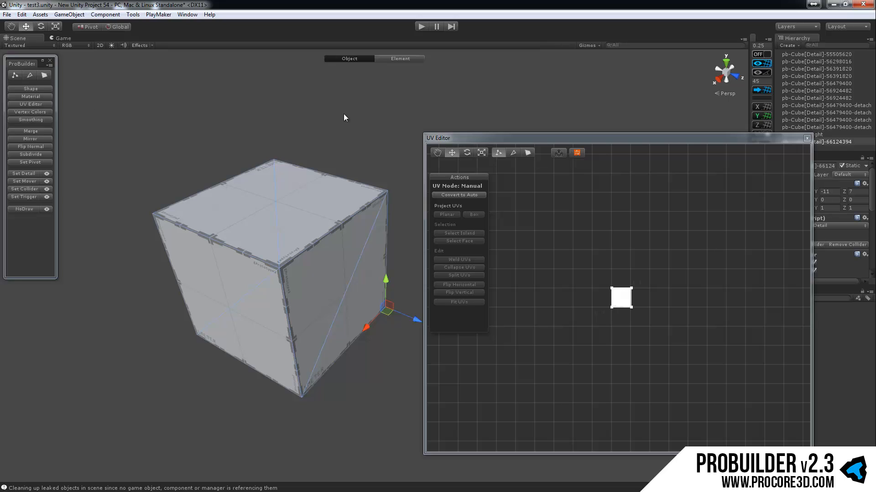
Switch to face editing and select the new cube's top face, followed by one of its side faces.
left_click(44, 75)
scroll(296, 231, "down", 1)
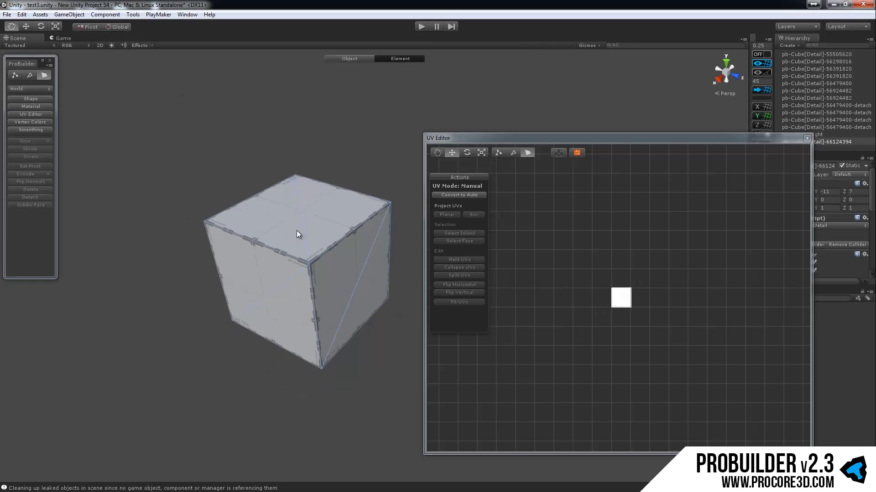
left_click(292, 220)
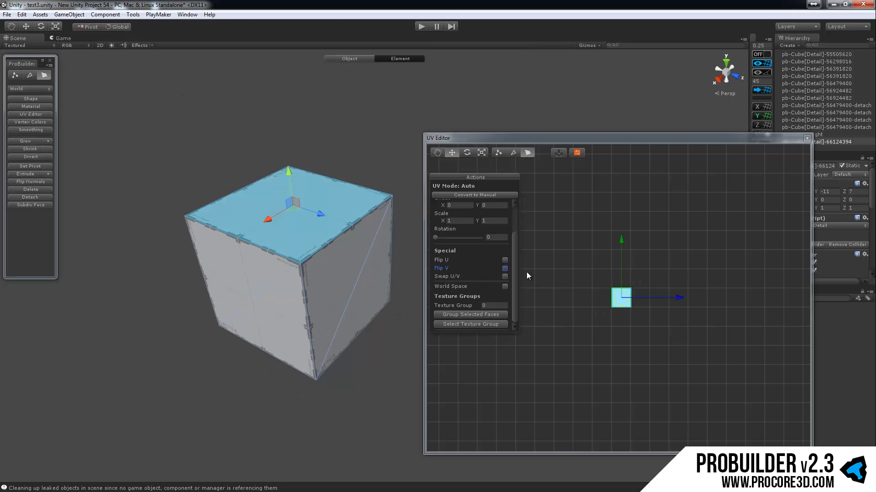
mouse_move(324, 265)
left_mouse_down("alt")
mouse_move(303, 276)
mouse_move(315, 273)
left_mouse_up("alt")
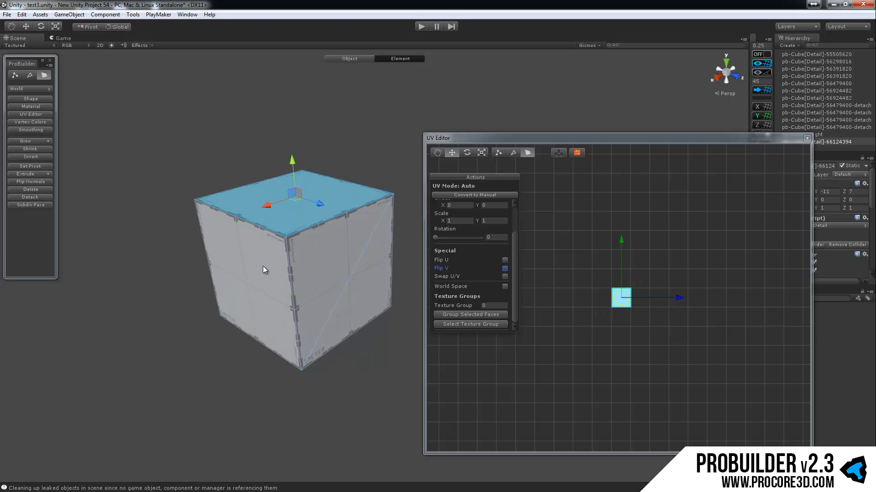
left_click(263, 266)
left_click_drag(185, 205, 386, 210, "alt")
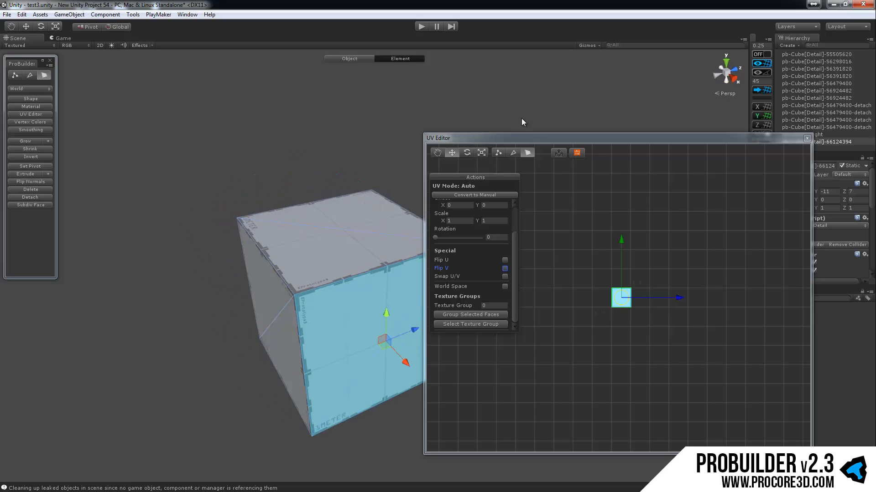
Move the UV Editor window clear of the cube and make it narrower.
left_click_drag(560, 138, 614, 87)
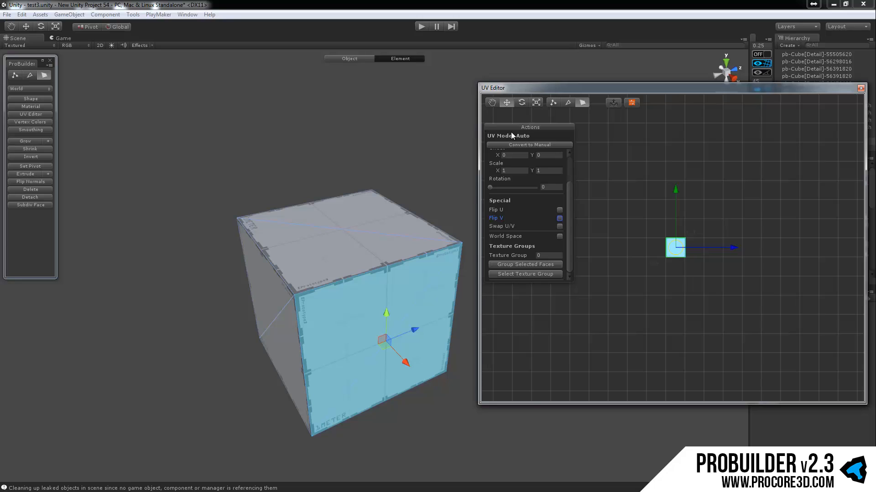
left_click_drag(480, 137, 587, 138)
left_click_drag(580, 199, 537, 198)
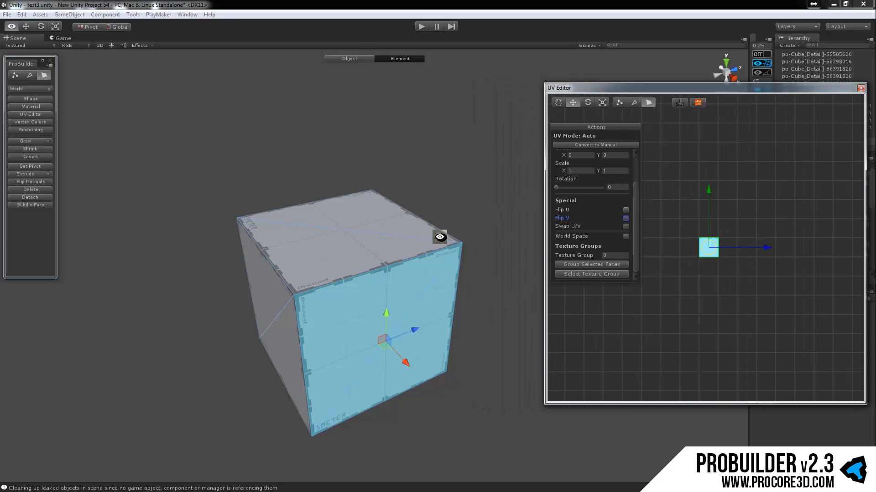
left_click_drag(441, 237, 279, 223, "alt")
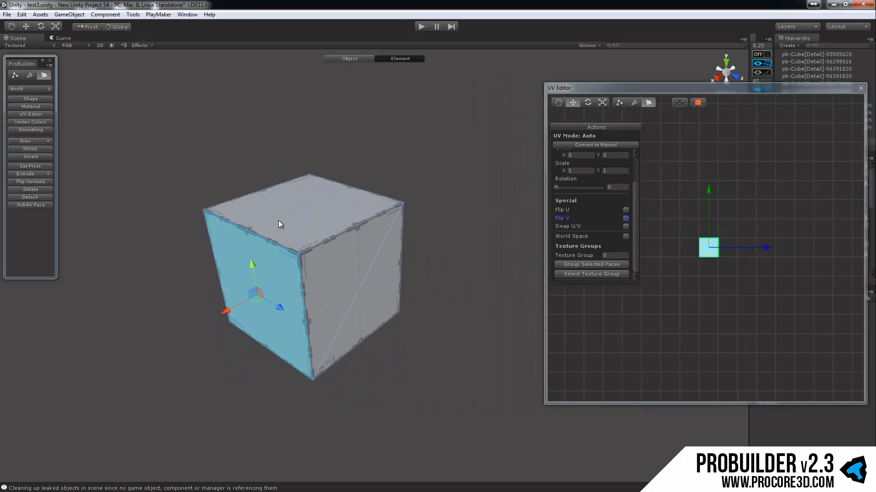
left_click(619, 103)
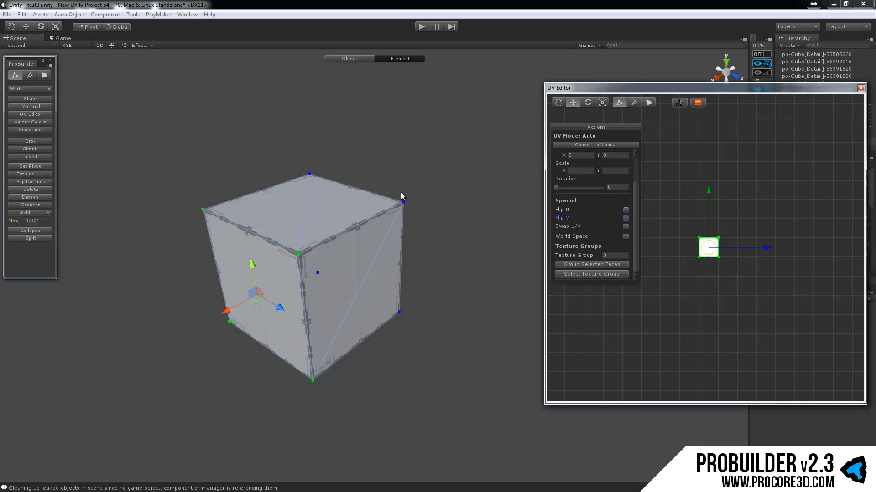
left_click_drag(400, 194, 320, 211, "alt")
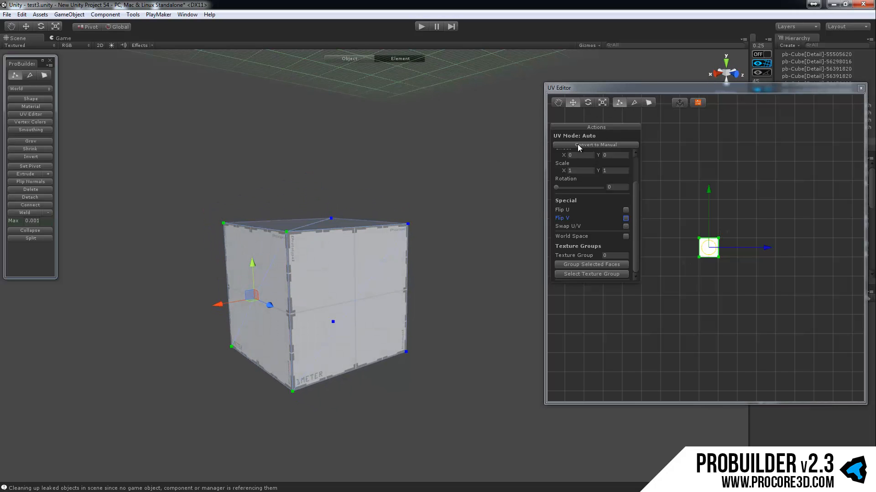
left_click(647, 103)
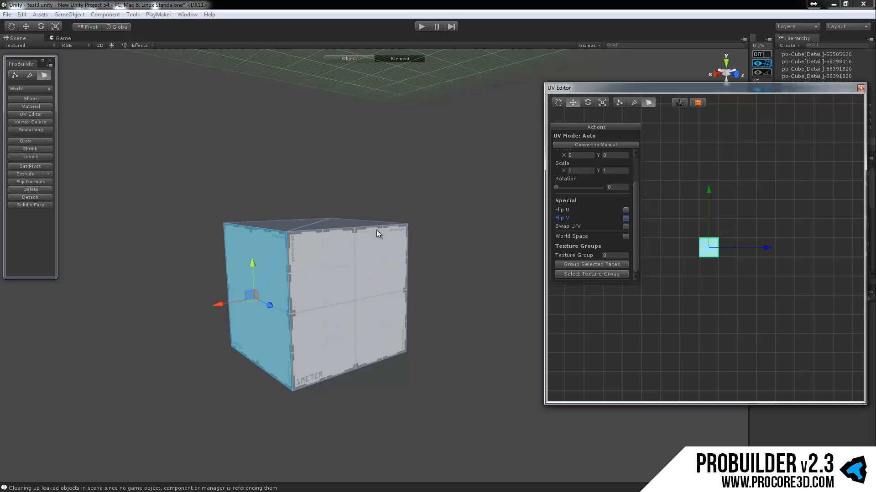
Select the cube's top face and two adjacent side faces and convert them to manual UV mode.
left_click(308, 222)
left_click(262, 261, "shift")
left_click(360, 268, "shift")
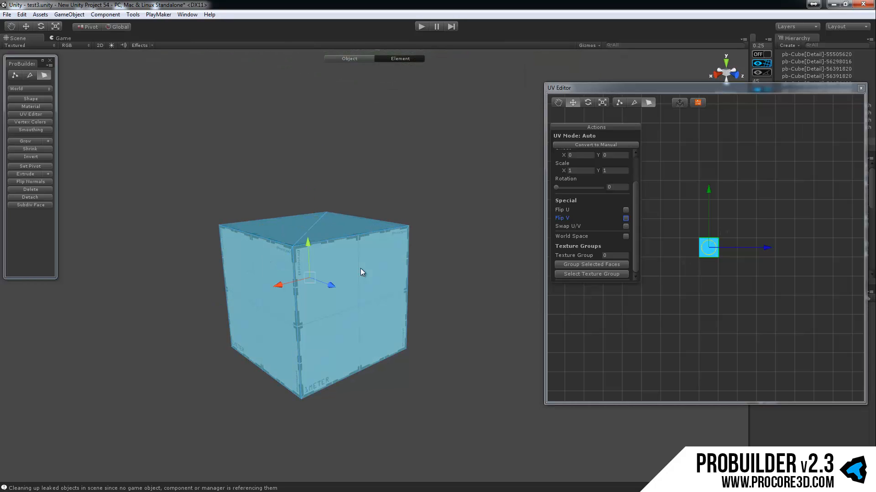
left_click(625, 145)
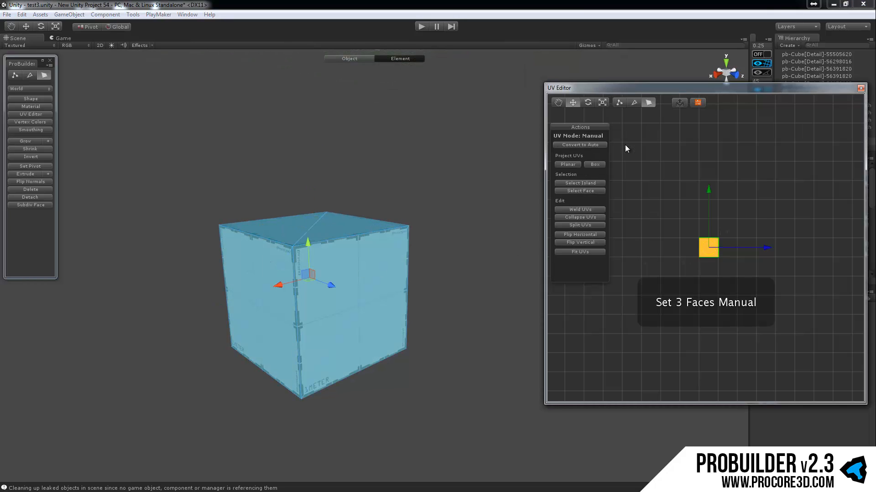
Move the three selected faces' UVs diagonally down and away from the texture preview square.
scroll(708, 263, "up", 5)
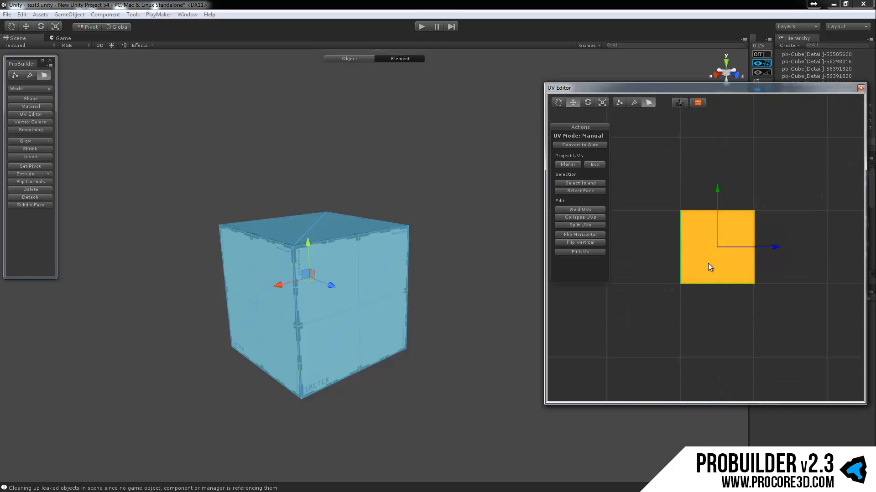
scroll(716, 259, "up", 1)
middle_click_drag(692, 279, 727, 275)
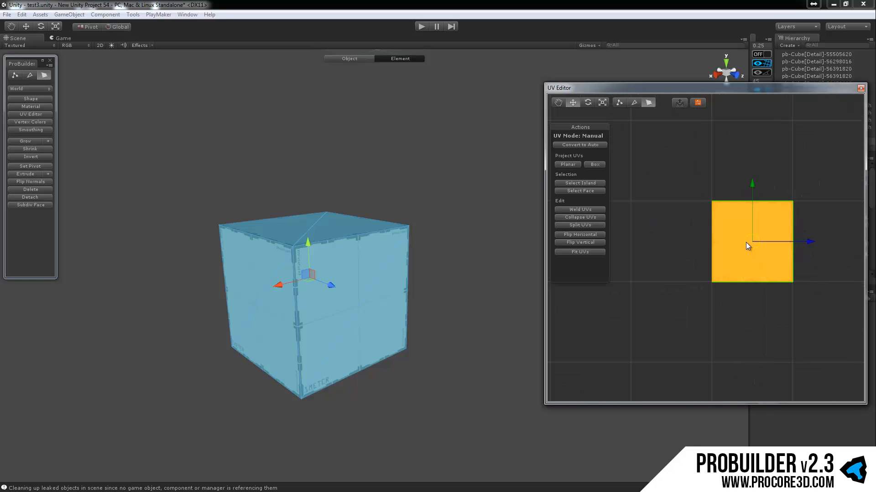
left_click_drag(754, 242, 662, 338)
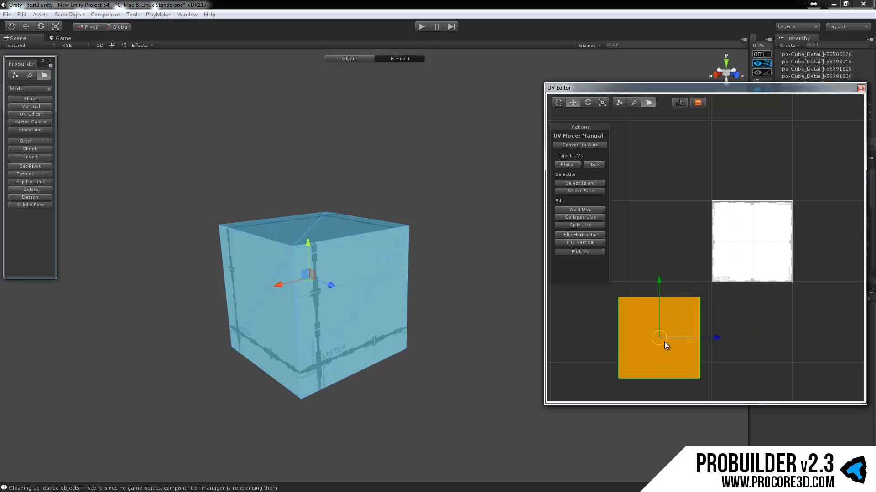
middle_click_drag(727, 342, 723, 304)
Compare the auto-mode and manual faces by selecting their UVs in the UV Editor and individual faces on the cube.
left_click(749, 208)
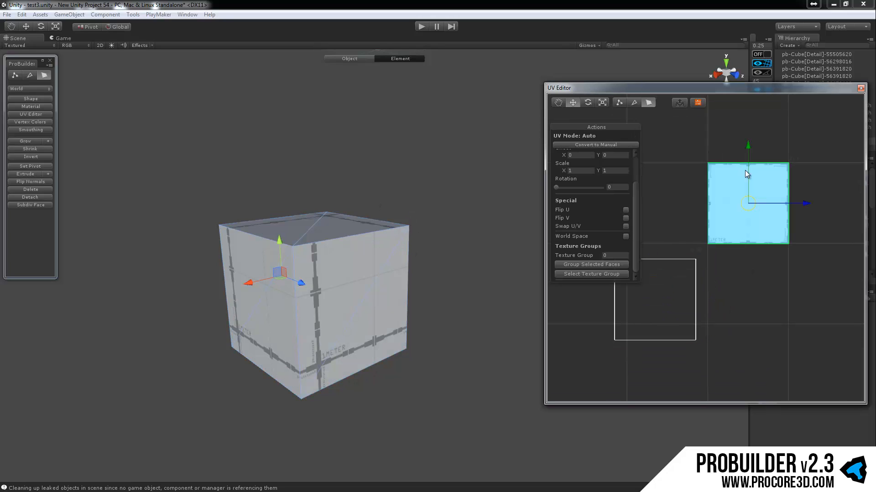
left_click(658, 294)
left_click(749, 195)
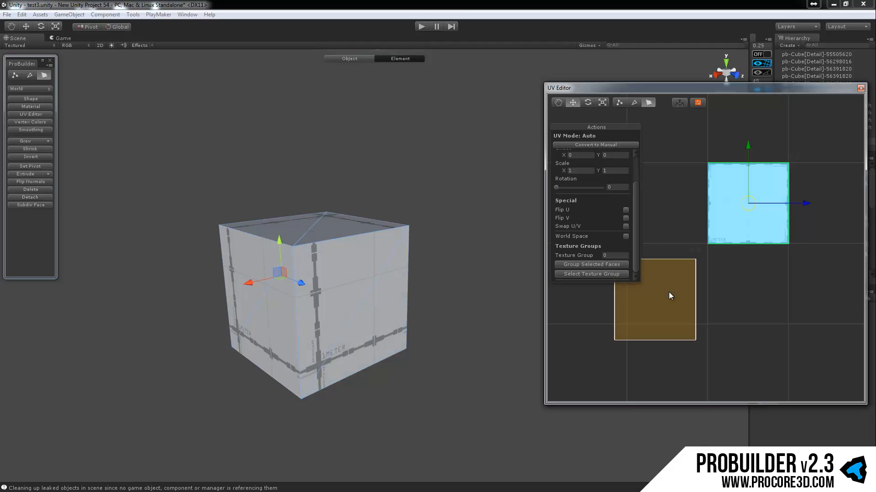
left_click(668, 293)
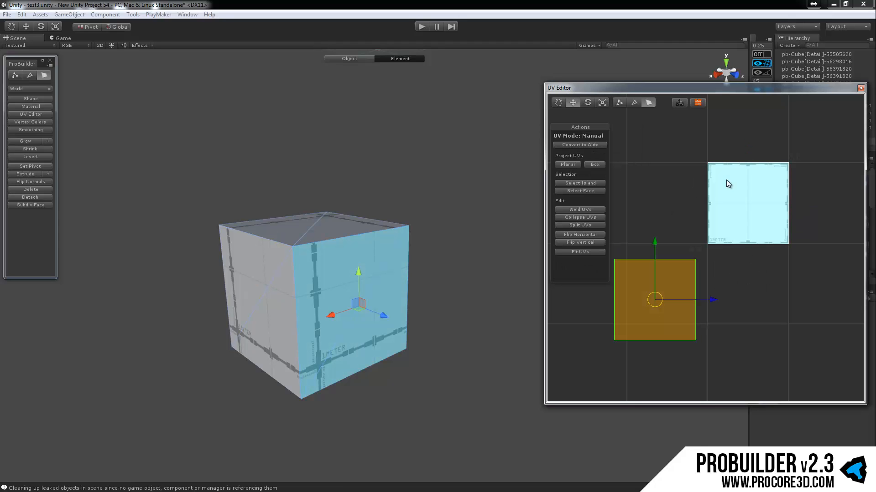
left_click(730, 357)
left_click(653, 307)
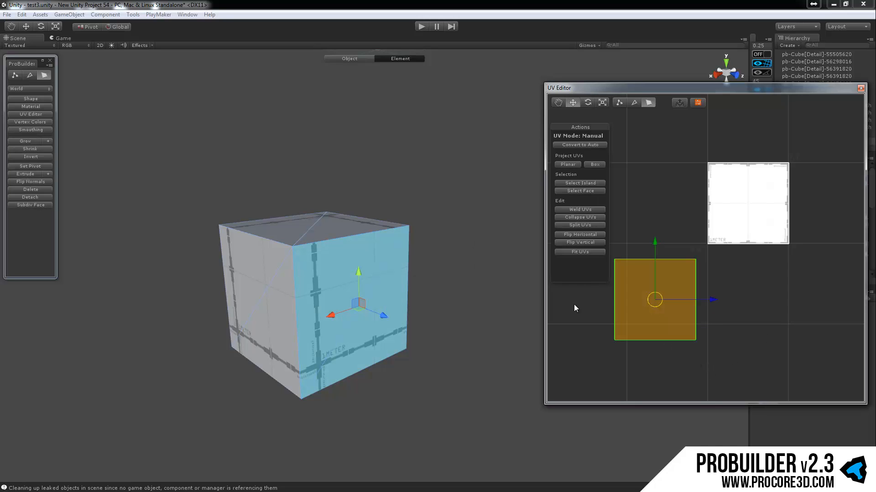
left_click(246, 272)
left_click(344, 264)
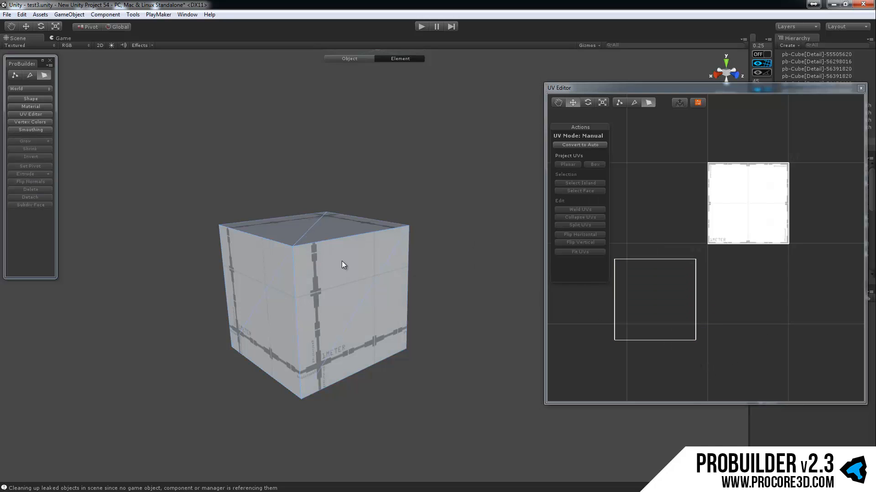
left_click(299, 234)
left_click(272, 266)
middle_click_drag(639, 308, 664, 307)
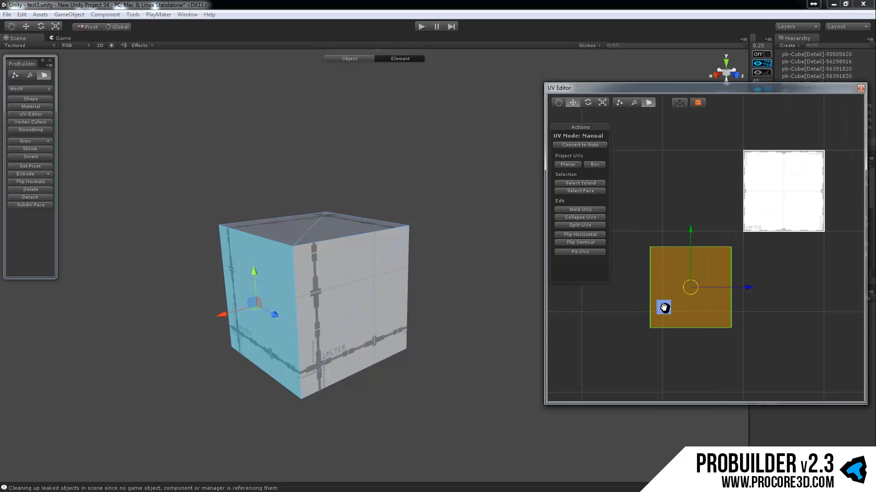
Reselect all three manual faces, apply a planar UV projection and move the projected UVs off the texture square.
key("ctrl+a")
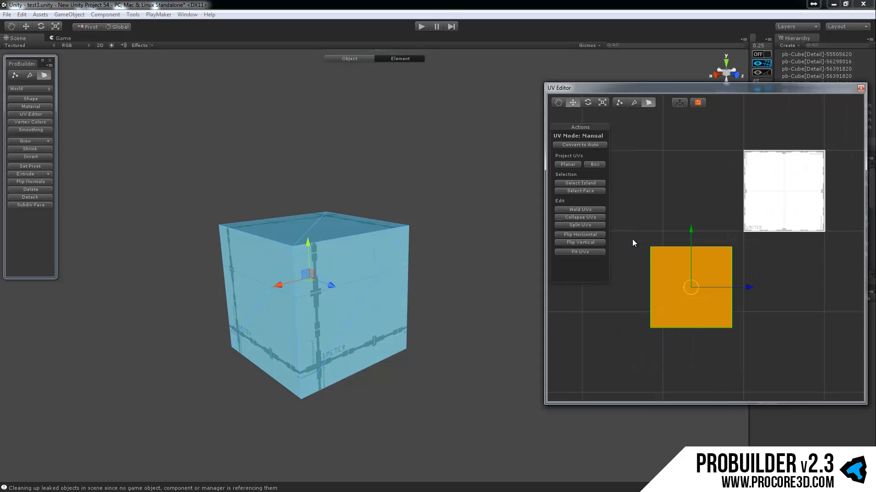
left_click(569, 165)
left_click_drag(780, 198, 687, 276)
left_click_drag(385, 185, 293, 294, "alt")
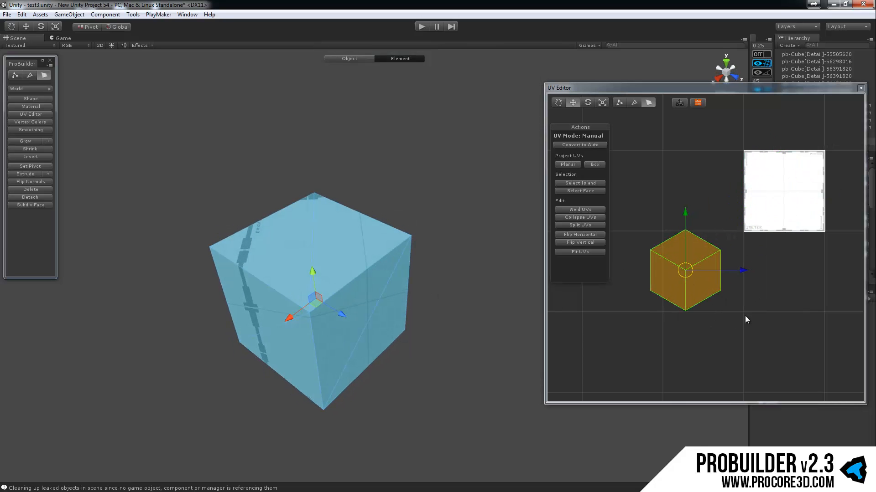
Apply a box UV projection to the three faces and move the resulting UVs off the texture square.
left_click(595, 165)
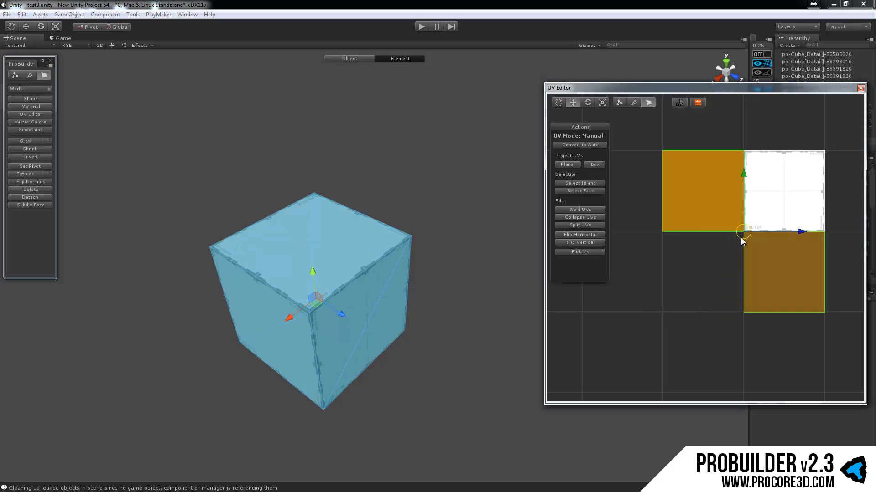
left_click_drag(740, 237, 703, 288)
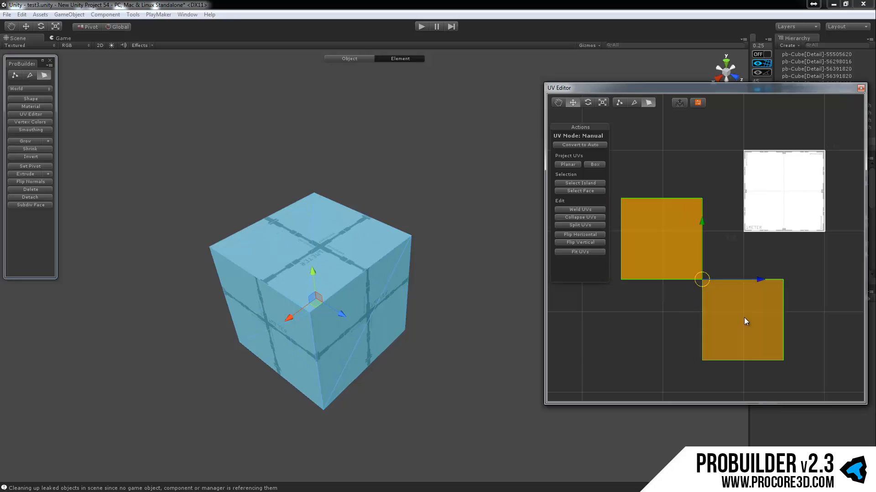
Move one side face's UVs below the other projected squares and check its texture on the cube.
left_click(667, 247)
left_click_drag(663, 246, 652, 337)
left_click_drag(444, 226, 397, 190, "alt")
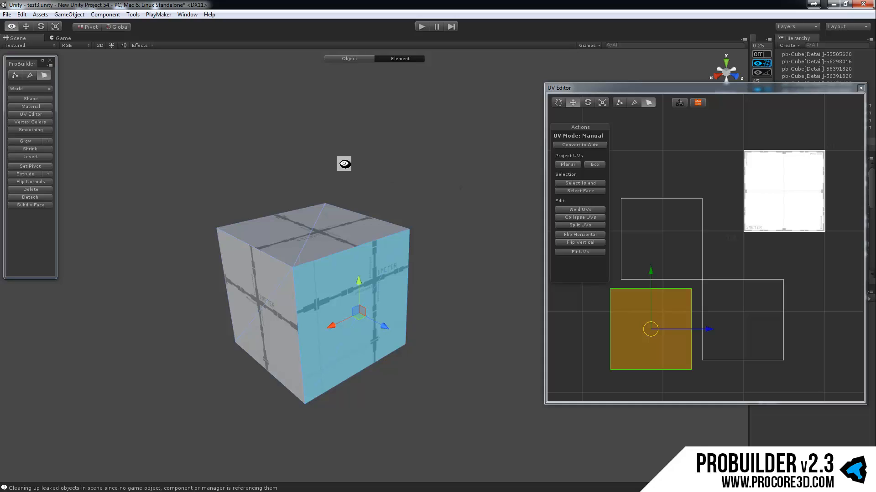
left_click_drag(342, 163, 387, 170, "alt")
scroll(398, 160, "up", 3)
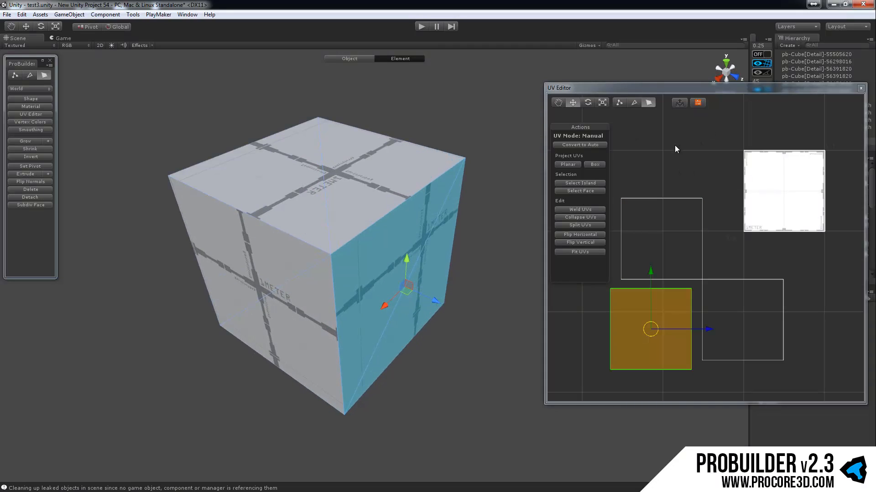
Enable UV editing with the scene handles and move, rotate and enlarge the selected side face's UVs from the scene view.
left_click(680, 102)
left_click_drag(435, 236, 357, 206, "alt")
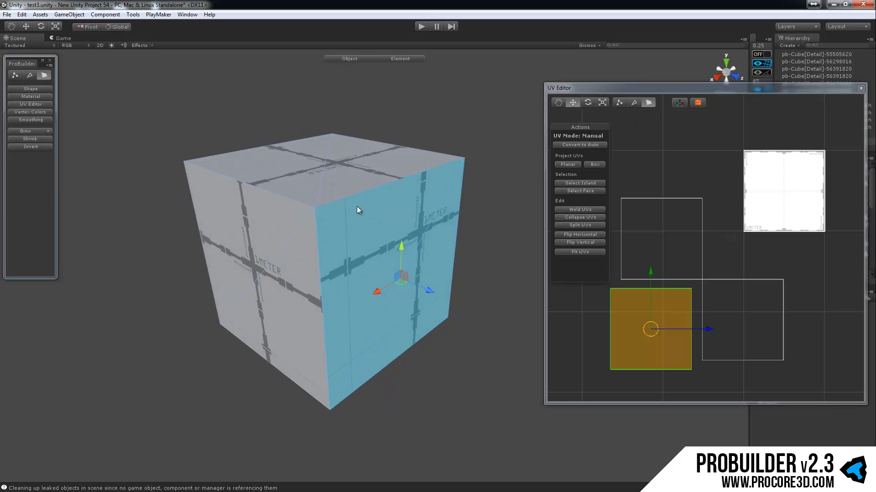
left_click_drag(399, 272, 364, 292)
key("e")
key("r")
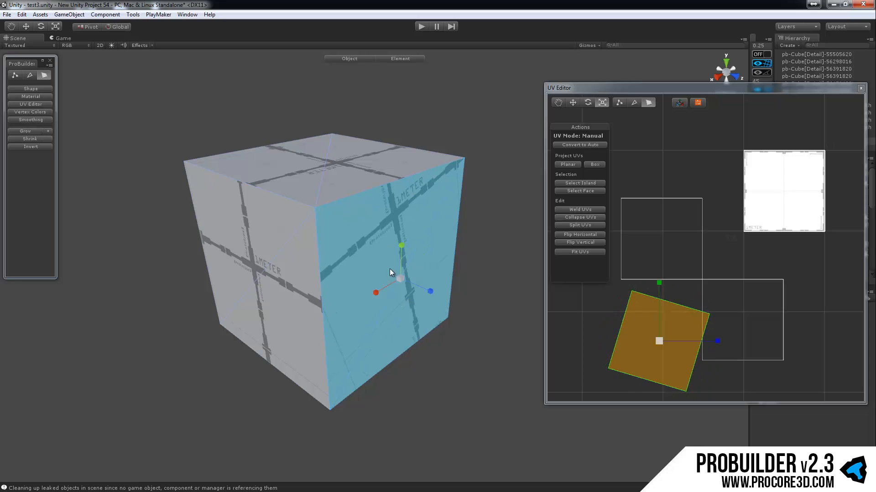
left_click_drag(404, 264, 415, 285)
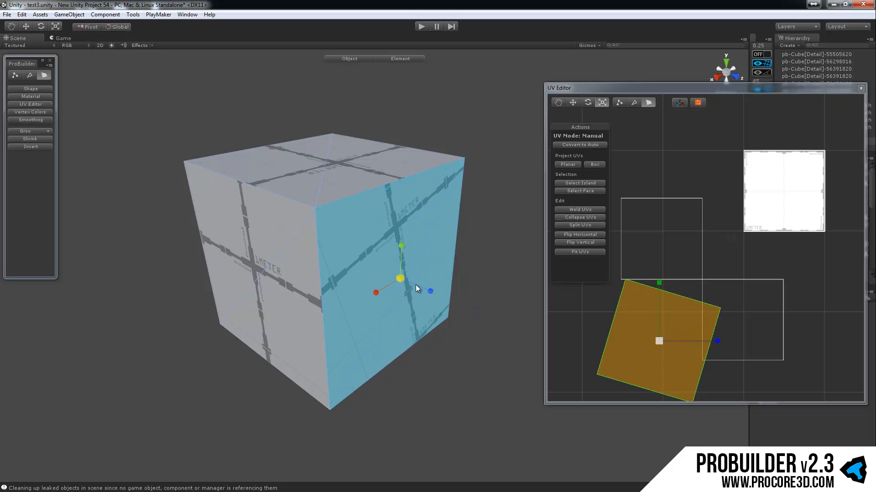
Reposition the selected side face's UVs in the UV Editor with the Move tool.
scroll(714, 272, "down", 3)
key("w")
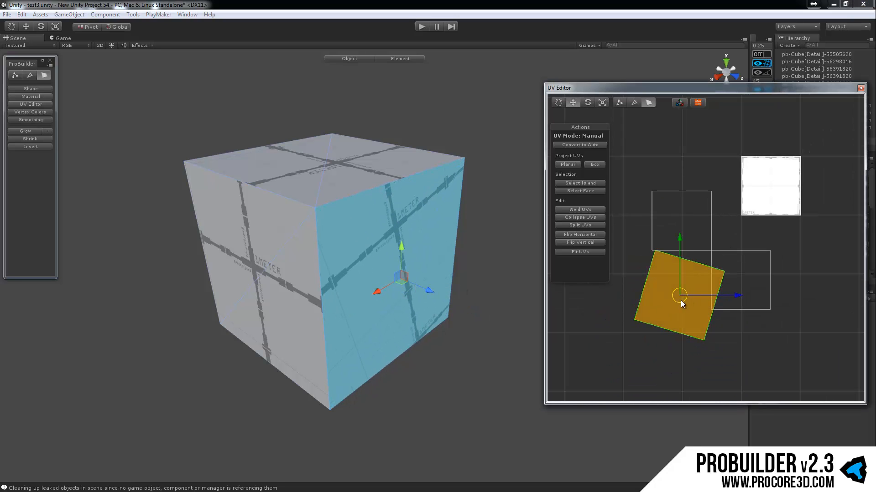
mouse_move(682, 304)
left_mouse_down()
mouse_move(650, 322)
mouse_move(683, 291)
left_mouse_up()
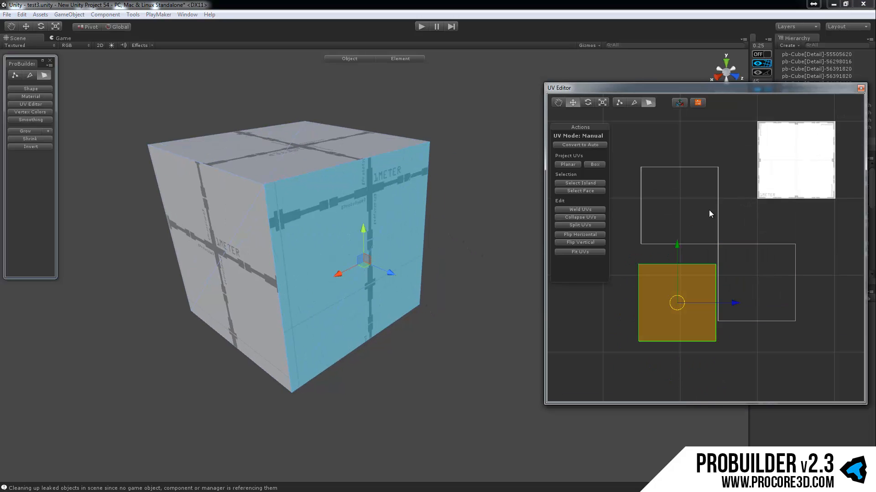
Select the auto-mode face UVs lying on the texture preview and move them diagonally up and away from it.
middle_click_drag(765, 245, 712, 288)
scroll(709, 285, "down", 2)
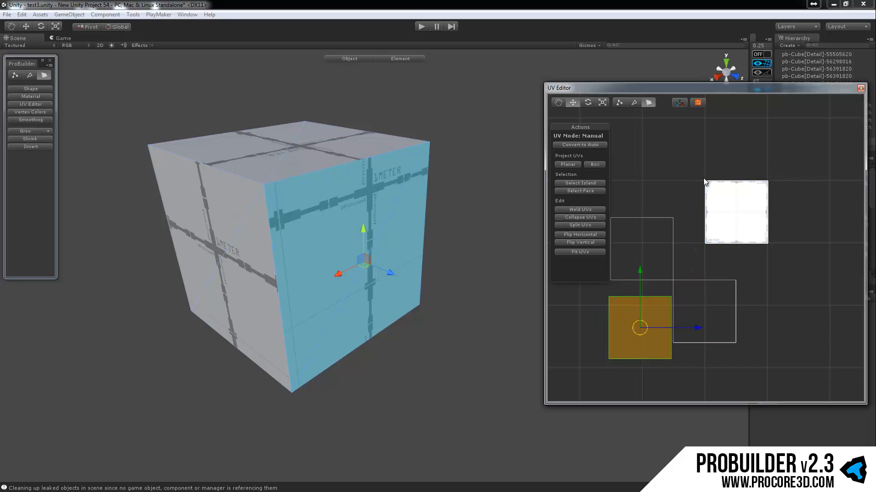
left_click(743, 220)
left_click_drag(743, 219, 805, 145)
Move the manual side face's UVs onto the texture preview square and align them exactly with its edges.
left_click(682, 299)
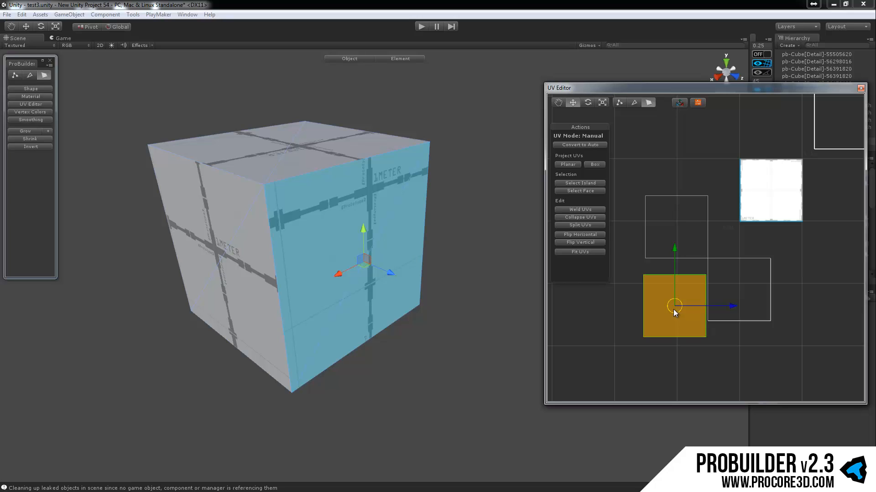
left_click_drag(674, 307, 751, 203)
scroll(746, 233, "up", 7)
middle_click_drag(789, 187, 707, 275)
scroll(707, 276, "up", 2)
mouse_move(682, 245)
left_mouse_down()
mouse_move(718, 210)
mouse_move(680, 261)
left_mouse_up()
middle_click_drag(671, 276, 770, 255)
left_click_drag(767, 262, 805, 204)
middle_click_drag(793, 269, 709, 273)
scroll(712, 272, "down", 2)
mouse_move(704, 220)
left_mouse_down()
mouse_move(721, 245)
mouse_move(724, 228)
mouse_move(709, 216)
mouse_move(723, 215)
mouse_move(735, 242)
mouse_move(781, 239)
mouse_move(786, 219)
mouse_move(822, 221)
mouse_move(726, 212)
mouse_move(705, 219)
left_mouse_up()
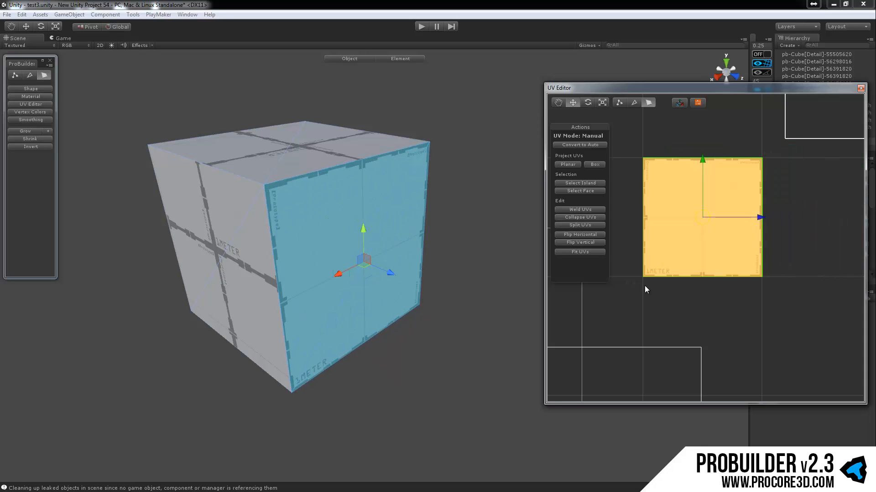
Try rotating the aligned side face's UVs and undo the changes.
middle_click_drag(643, 286, 716, 269)
scroll(716, 270, "down", 3)
key("e")
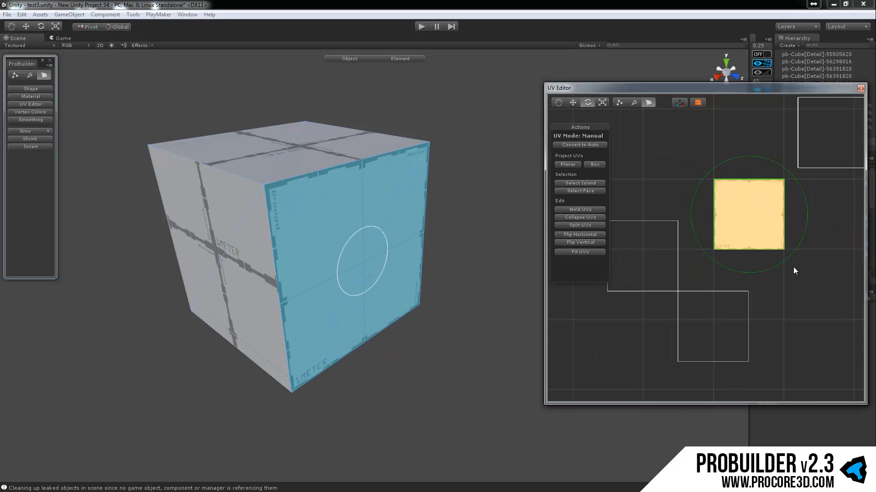
left_click_drag(702, 181, 762, 175)
key("r")
key("ctrl+z")
key("ctrl+z")
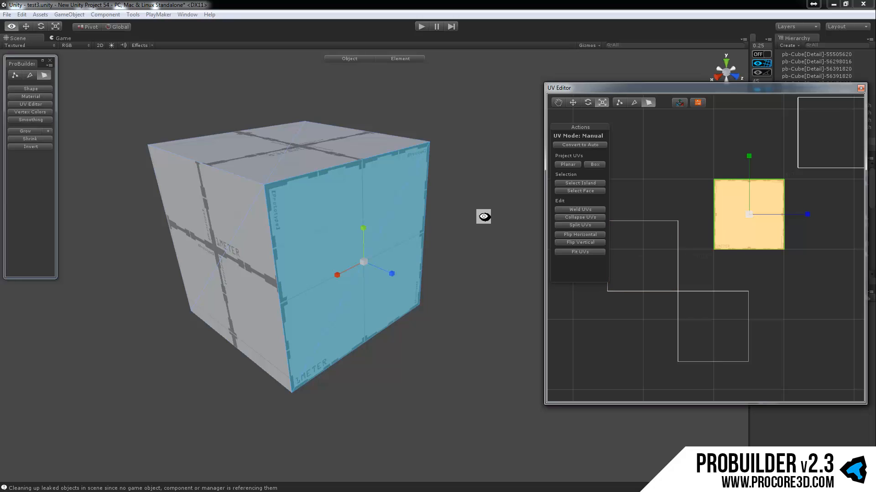
Switch to vertex editing and move the side face's upper-right UV vertex down to the middle of the texture square's edge.
left_click_drag(482, 215, 352, 214, "alt")
left_click(619, 104)
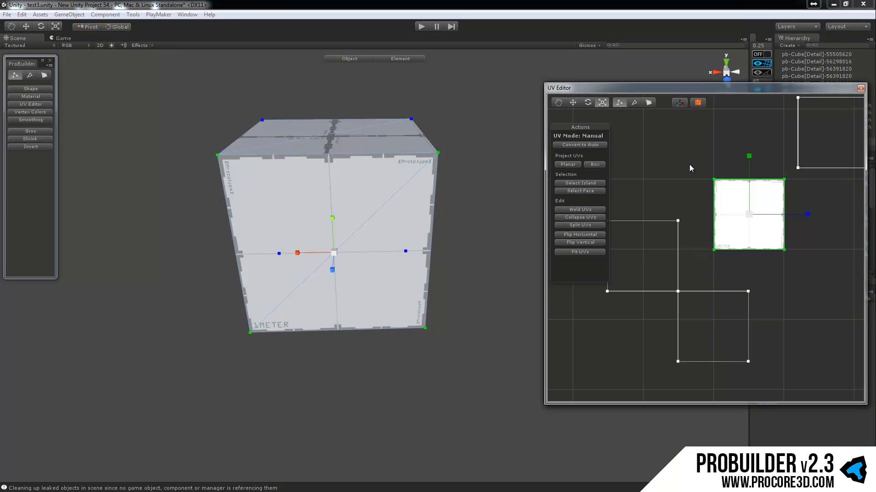
middle_click_drag(778, 202, 713, 237)
scroll(708, 183, "up", 5)
left_click_drag(734, 211, 737, 212)
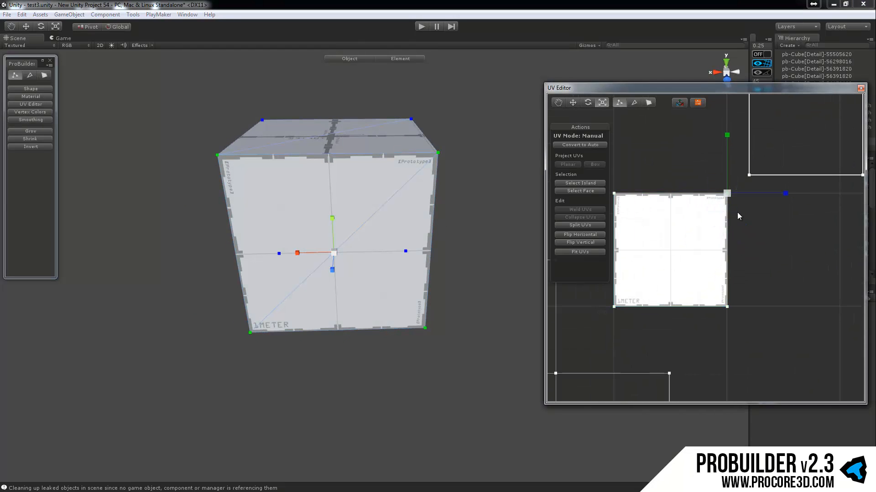
key("w")
left_click_drag(727, 145, 711, 208)
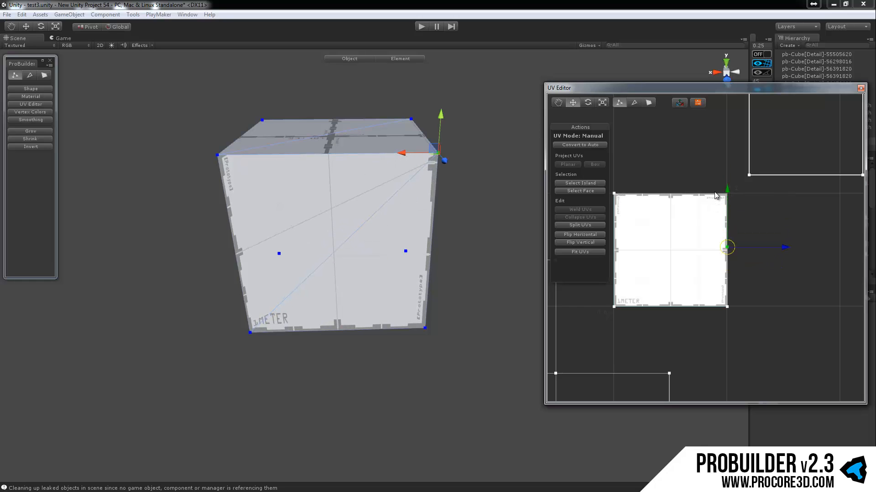
Select all of the side face's UV vertices and move them straight up above the texture preview square.
scroll(684, 228, "down", 4)
left_click_drag(749, 285, 750, 289)
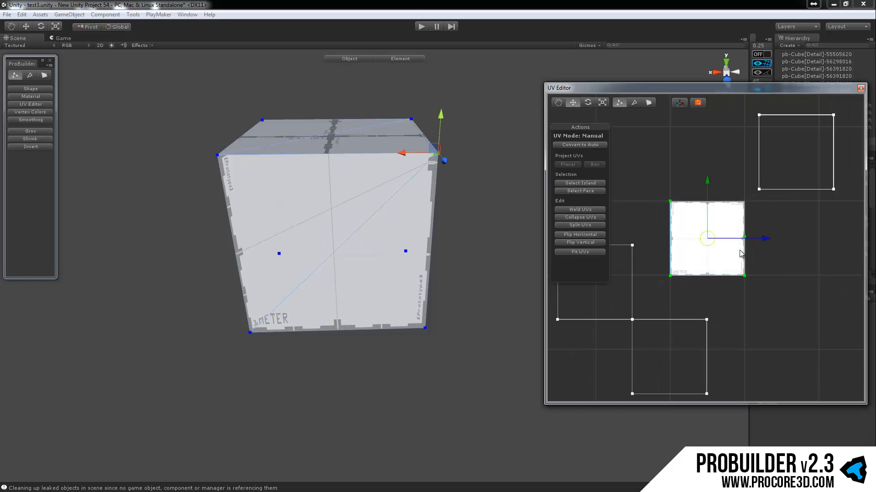
left_click_drag(709, 184, 710, 106)
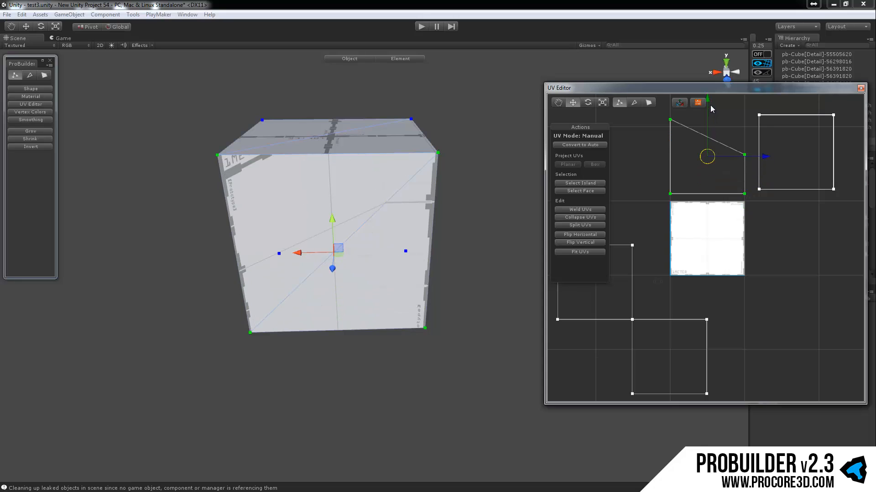
Raise the side face's lower-left UV vertex, move the upper-right one up and inward, and shift the lower-right one inward.
middle_click_drag(717, 204, 732, 260)
scroll(689, 263, "up", 3)
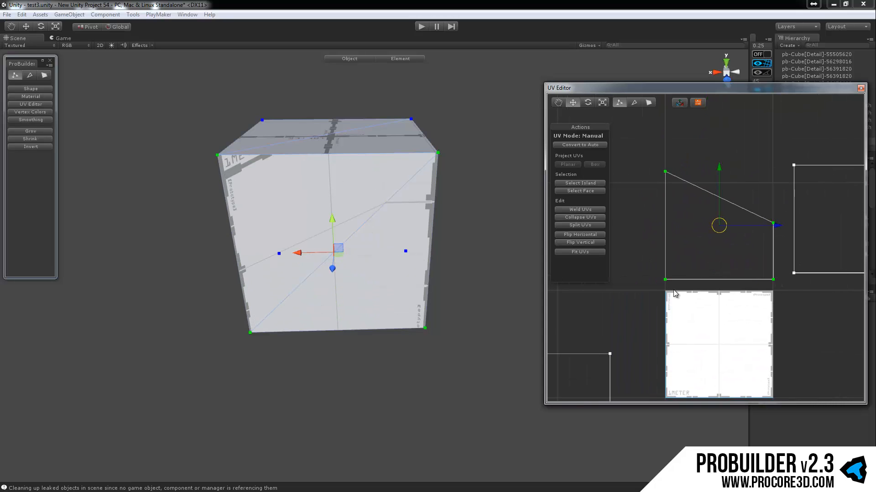
left_click(664, 279)
left_click_drag(668, 255, 672, 204)
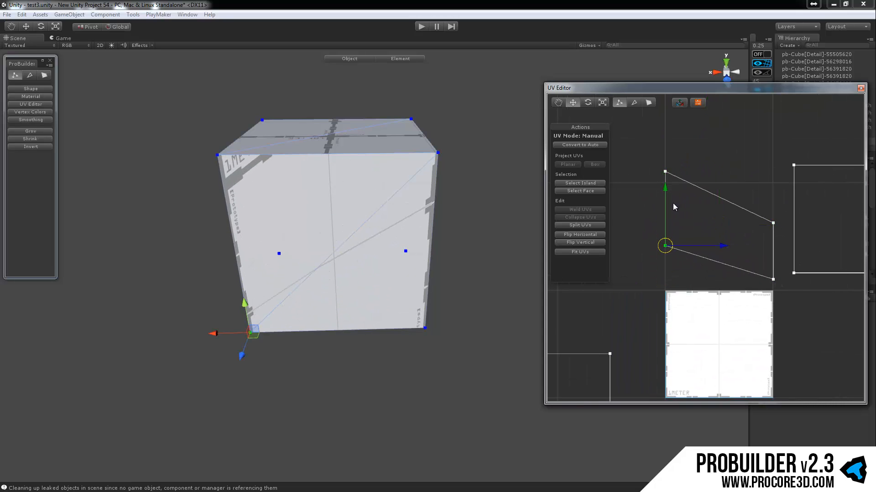
left_click(665, 171)
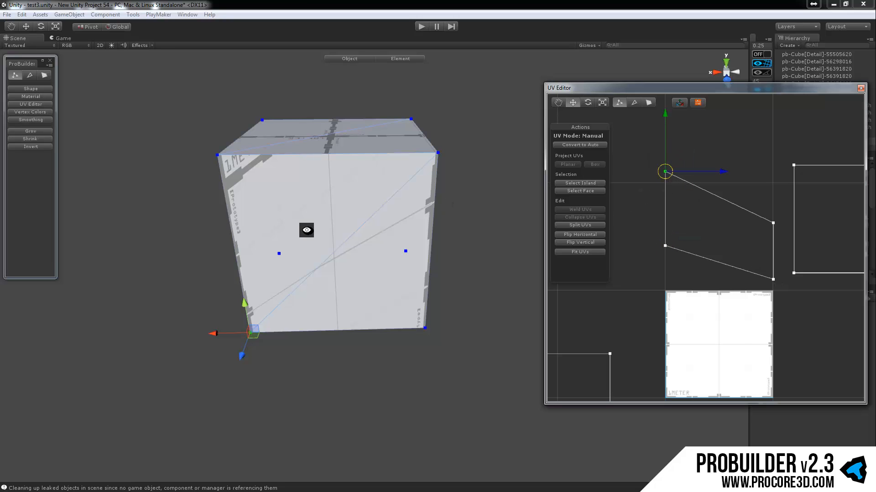
left_click_drag(305, 229, 399, 193, "alt")
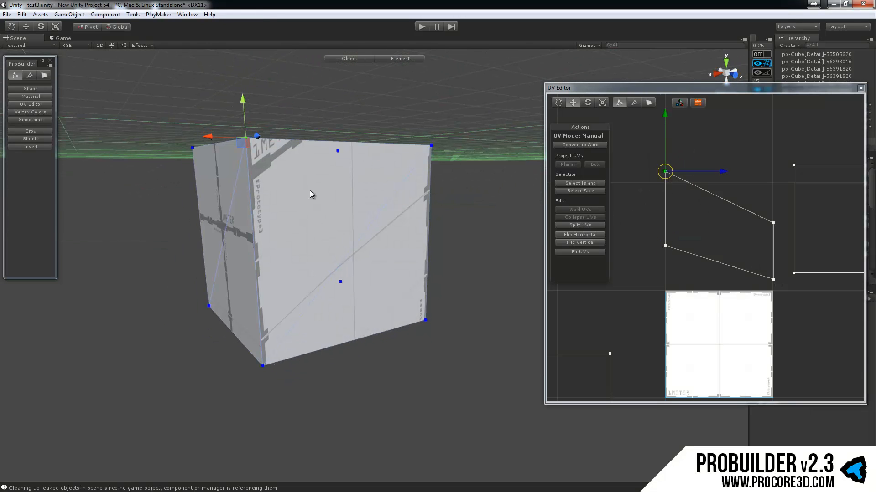
left_click_drag(772, 223, 730, 155)
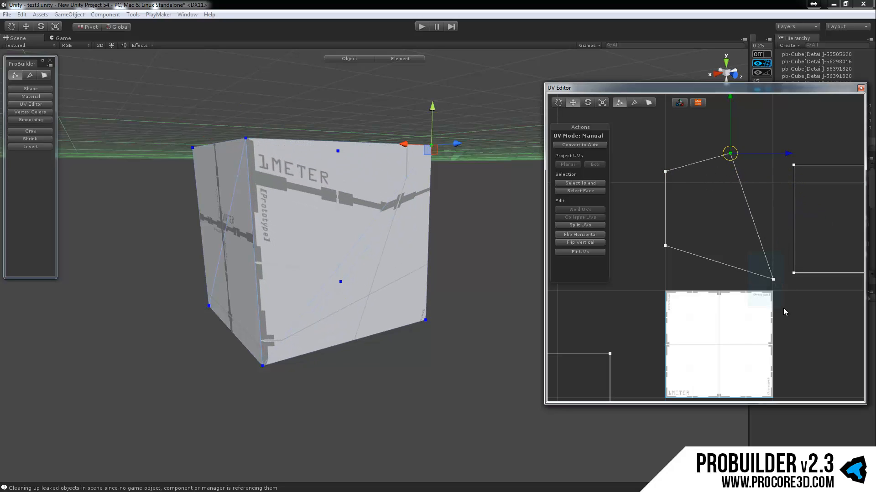
left_click(771, 287)
left_click_drag(771, 287, 717, 284)
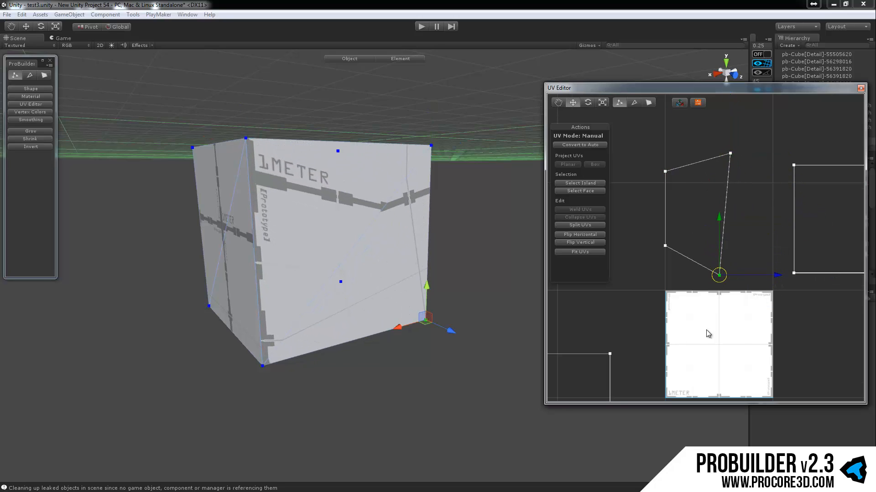
Switch to edge editing, move the side face's upper UV edge down and scale it slightly narrower horizontally.
scroll(708, 334, "down", 3)
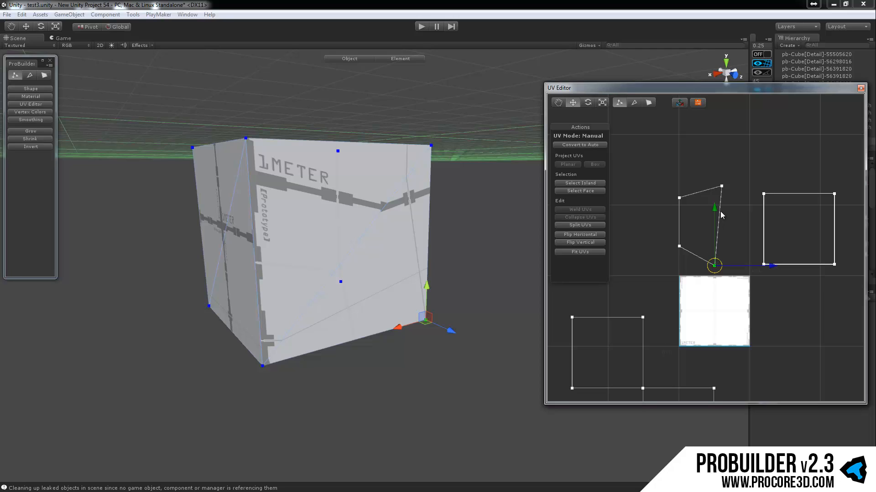
scroll(675, 276, "up", 3)
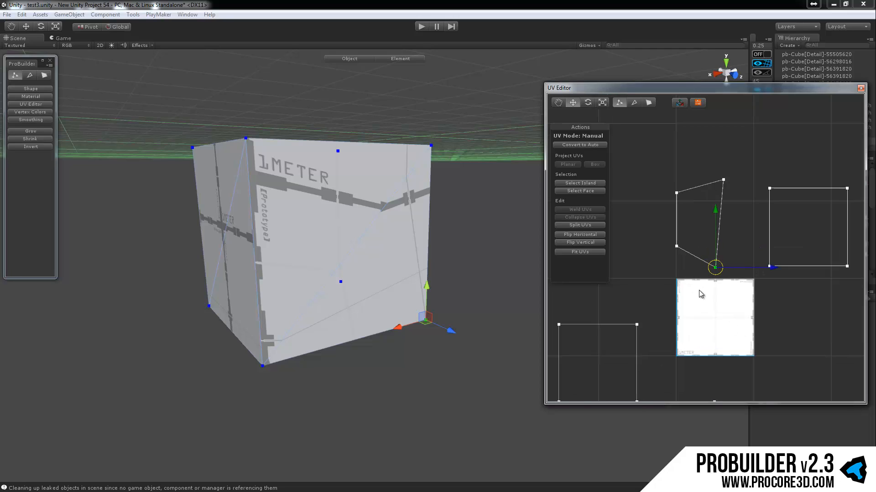
mouse_move(736, 295)
left_mouse_down()
mouse_move(766, 210)
mouse_move(746, 214)
mouse_move(782, 206)
mouse_move(740, 262)
mouse_move(738, 294)
left_mouse_up()
left_click(634, 103)
left_click(710, 139)
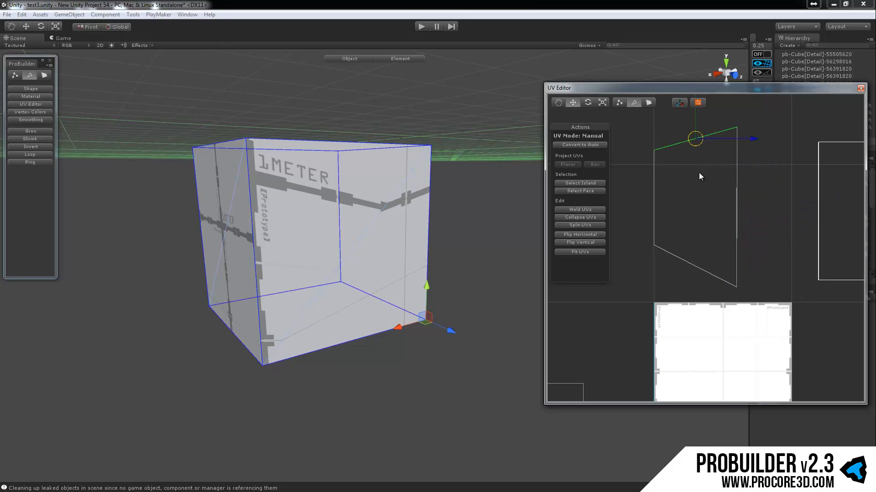
scroll(686, 190, "down", 3)
left_click_drag(701, 122, 701, 163)
key("r")
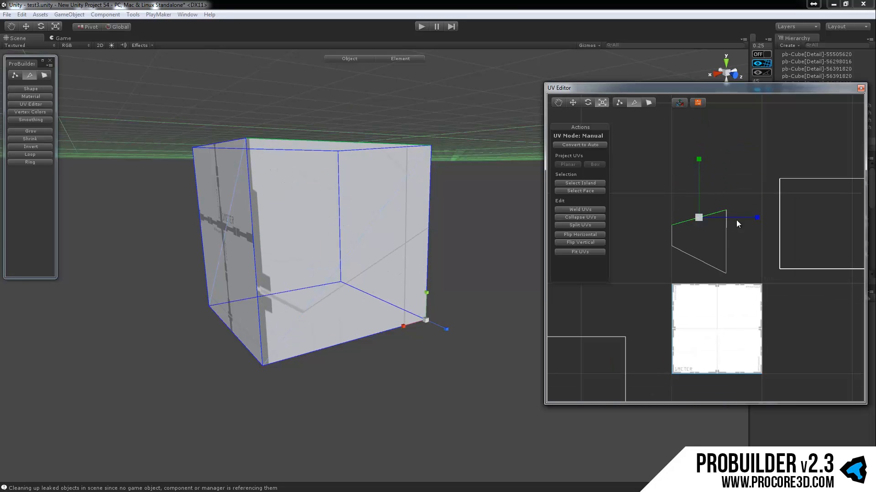
mouse_move(756, 219)
left_mouse_down()
mouse_move(791, 220)
mouse_move(726, 221)
mouse_move(747, 223)
left_mouse_up()
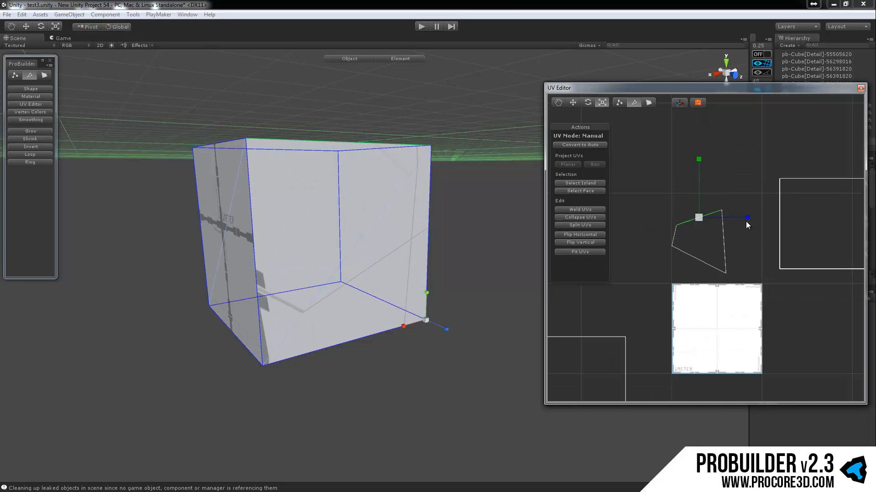
Undo the edge and vertex edits back to the side face's UVs filling the texture preview square.
scroll(709, 256, "up", 5)
scroll(681, 242, "down", 5)
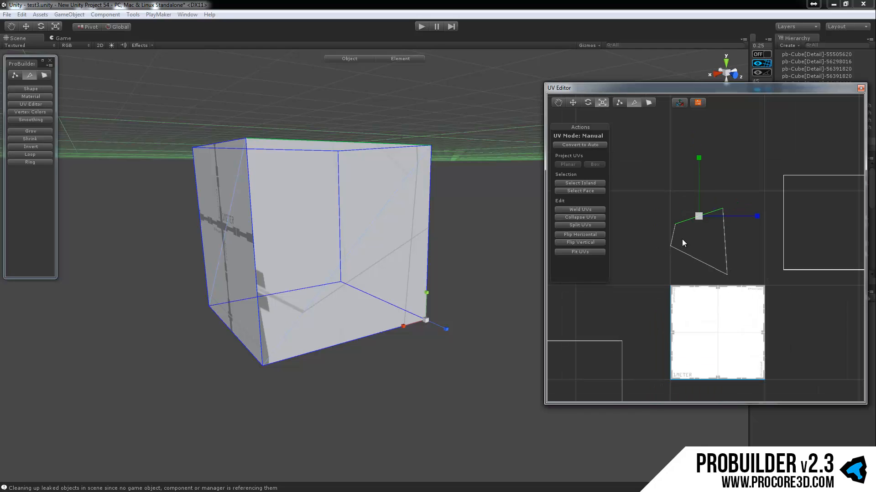
middle_click_drag(422, 203, 420, 204)
scroll(436, 206, "down", 5)
left_click_drag(440, 207, 449, 229, "alt")
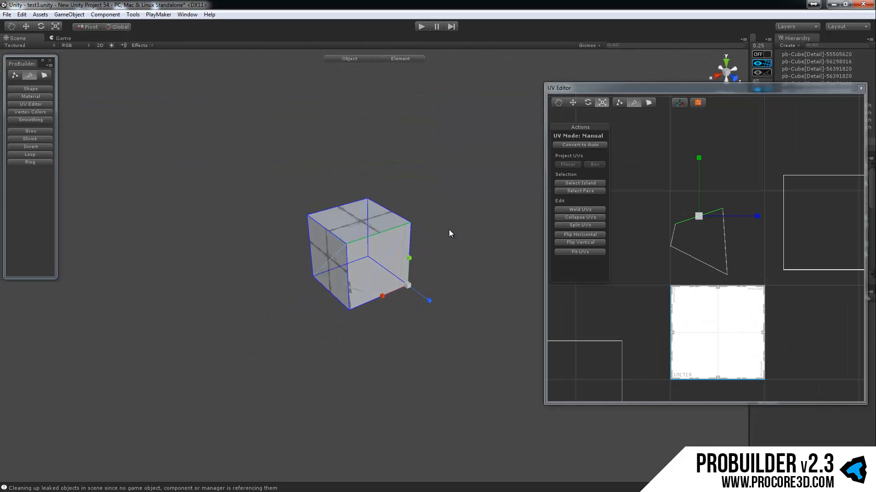
middle_click_drag(426, 206, 425, 207)
left_click_drag(425, 208, 345, 227, "alt")
scroll(705, 250, "down", 4)
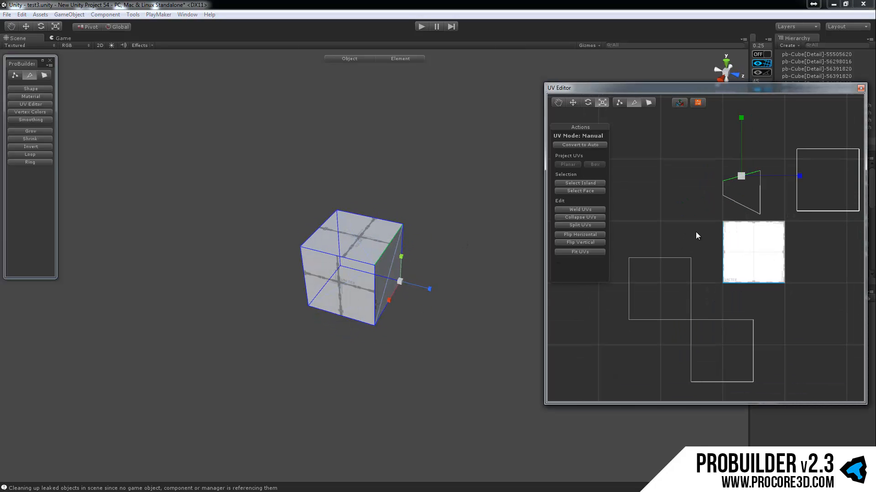
key("ctrl+z")
key("ctrl+z")
key("ctrl+z")
key("ctrl+z")
key("ctrl+z")
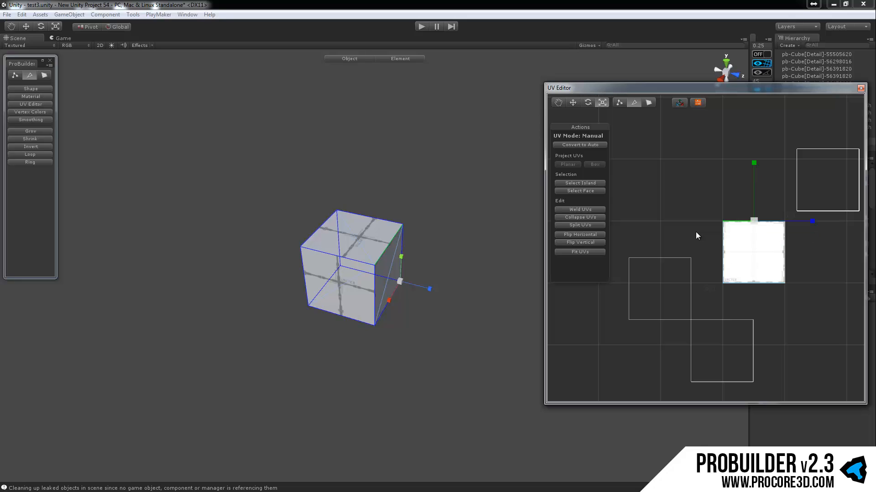
Switch to face editing, select the cube's top face and turn off the in-scene UV handles.
left_click_drag(391, 186, 364, 229, "alt")
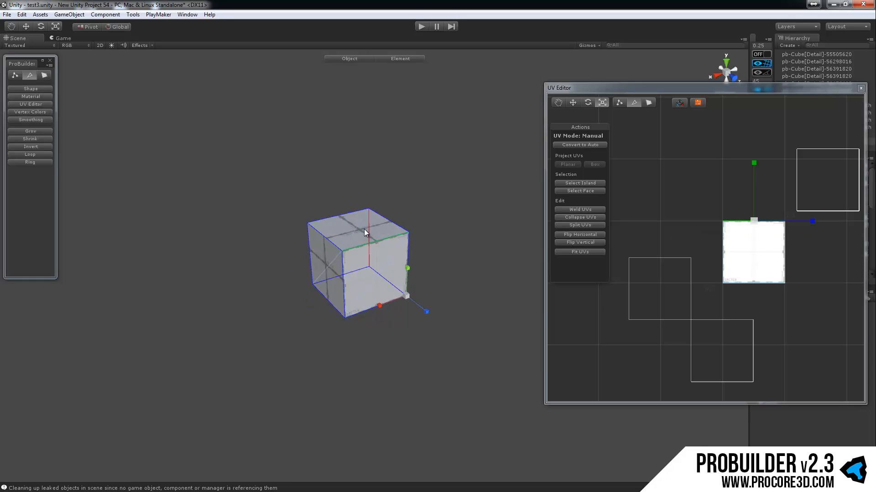
left_click(46, 75)
left_click(349, 220)
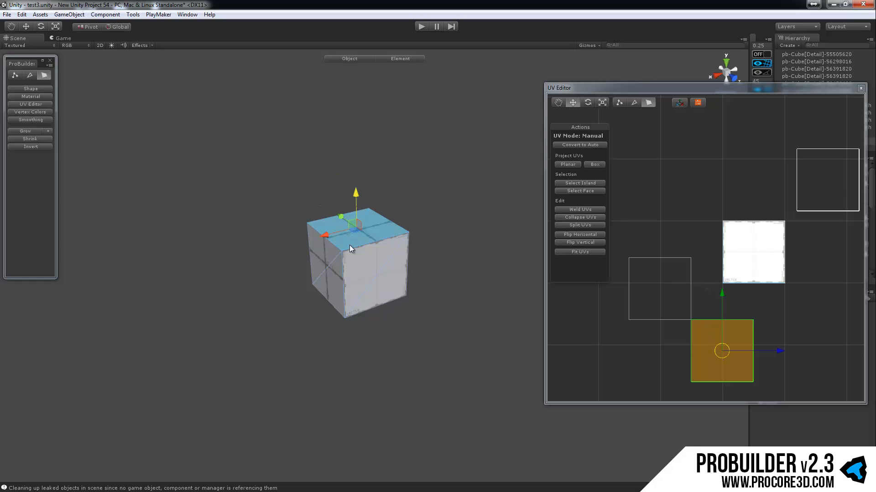
left_click(678, 105)
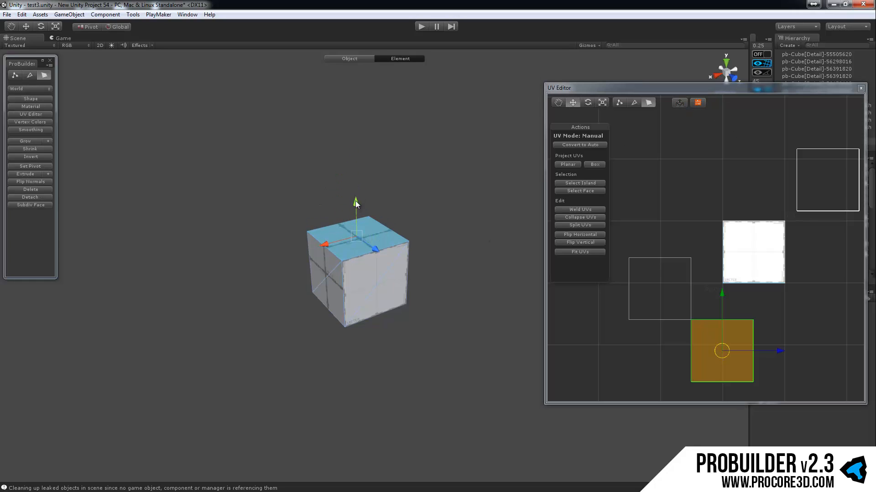
Extrude the cube's top face upward, then form a narrower neck from it that slants up and bends sideways.
middle_click_drag(364, 213, 361, 232)
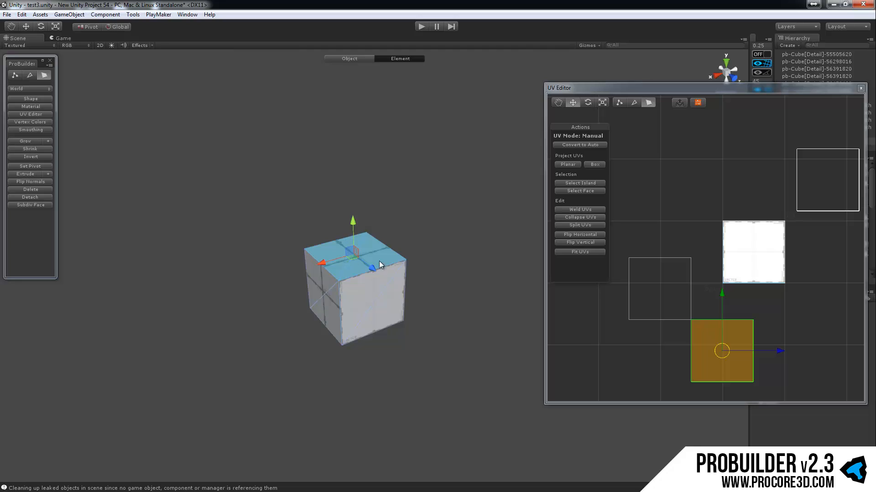
left_click_drag(354, 227, 242, 159, "shift")
key("r")
key("w")
key("e")
key("w")
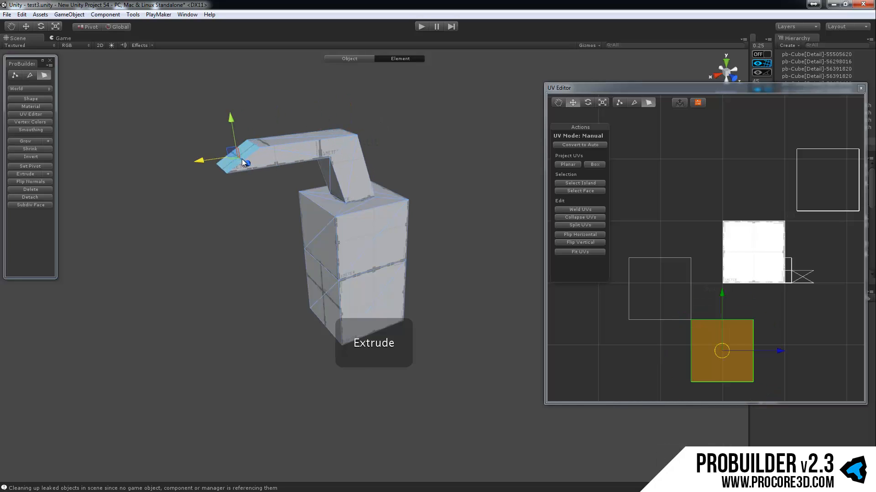
Rotate the neck's end face and extrude it further outward as another segment.
key("e")
left_click_drag(346, 159, 214, 228, "alt")
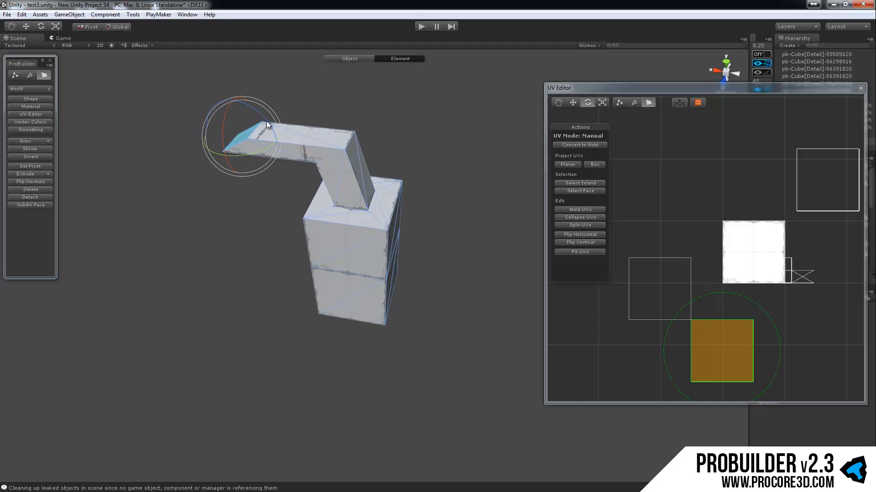
left_click_drag(267, 121, 183, 73)
key("w")
left_click_drag(249, 187, 171, 128, "alt")
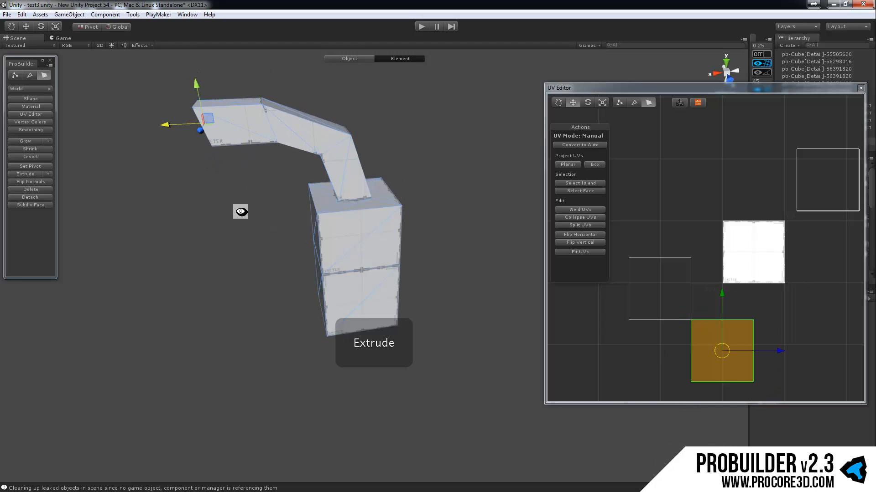
Select the cube's bottom face and extrude it with scaling into a flared, wider base block.
left_click_drag(238, 211, 390, 359, "alt")
left_click(361, 309)
key("r")
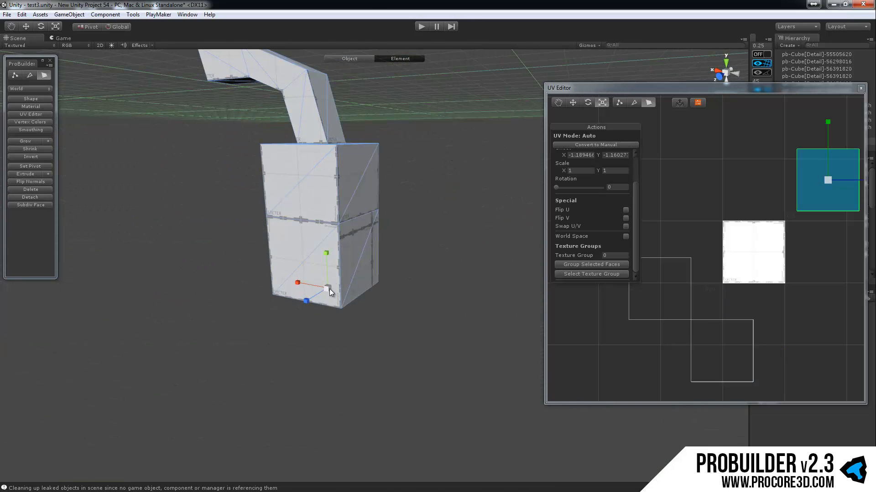
left_click_drag(329, 288, 449, 319, "shift")
key("w")
Extrude a narrow horizontal arm from the side face of the base block and enlarge its end face.
left_click(391, 278)
key("r")
key("w")
left_click_drag(397, 306, 464, 316, "alt")
left_click(363, 313)
left_click(420, 295)
key("ctrl+e")
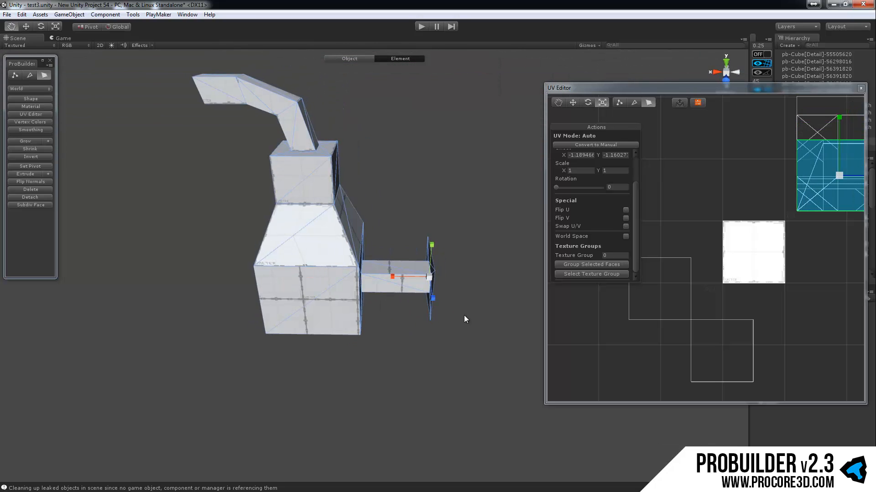
Pull the arm's enlarged end outward and extrude it into a large block.
key("w")
left_click_drag(392, 277, 478, 290)
key("ctrl+e")
left_click_drag(419, 307, 360, 292, "alt")
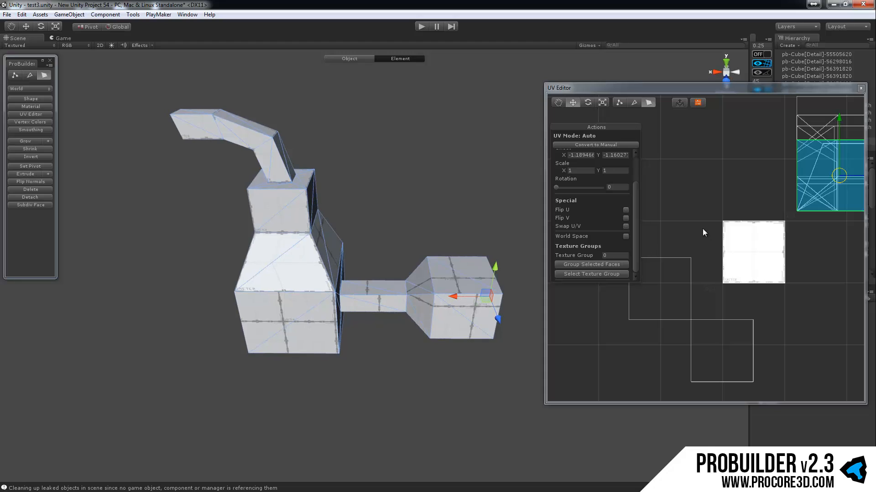
Examine the overlapping auto-mode UVs of the extruded model beside the texture preview, selecting the trapezoidal face among them.
middle_click_drag(702, 232, 698, 256)
scroll(663, 251, "down", 3)
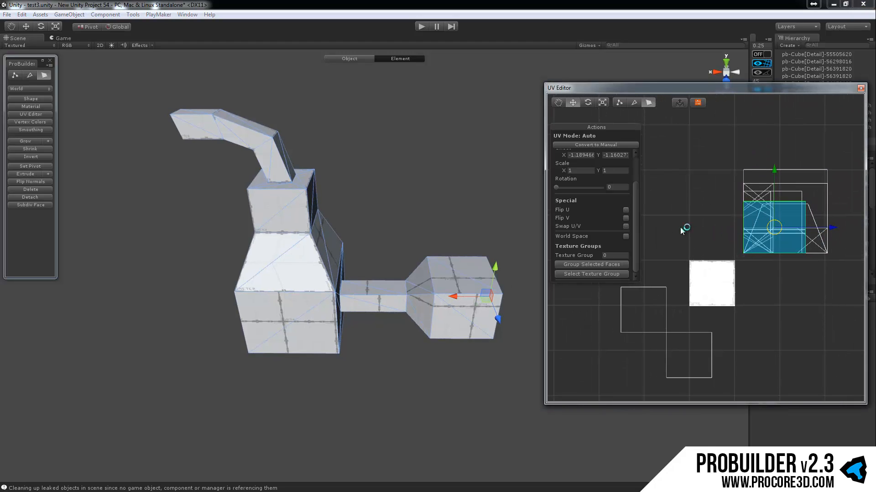
scroll(680, 227, "up", 5)
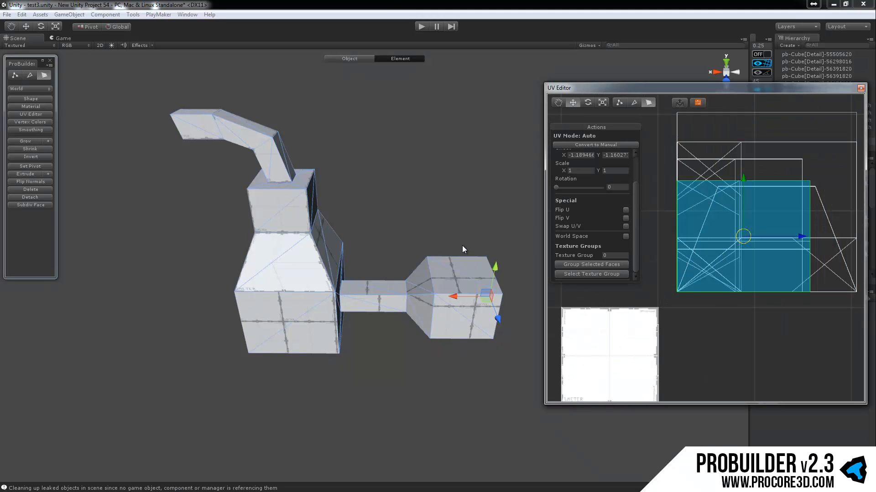
left_click_drag(415, 235, 406, 215, "alt")
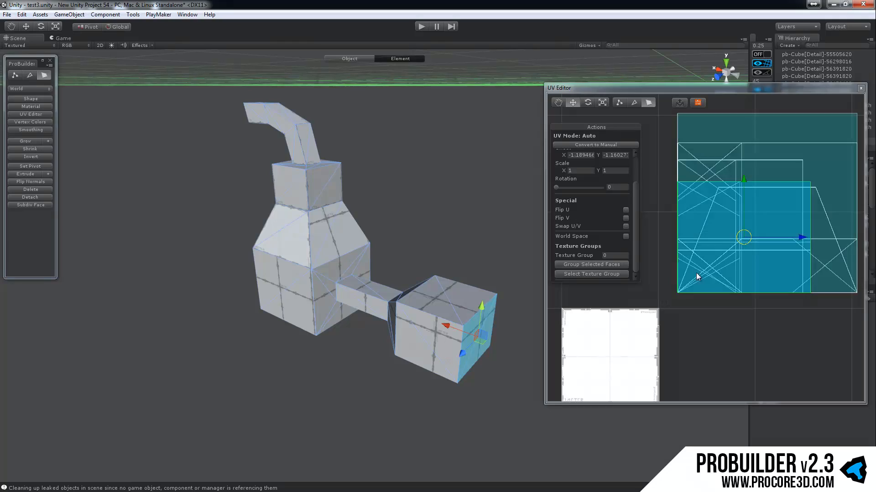
scroll(696, 272, "down", 5)
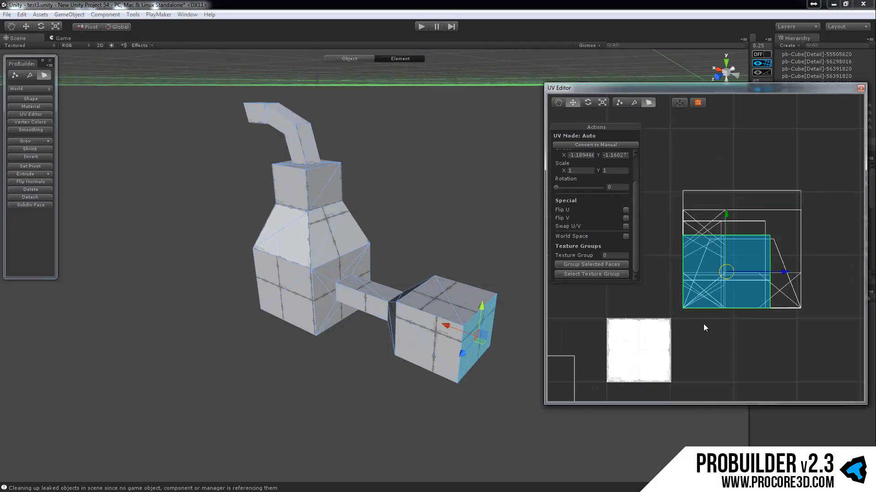
left_click(744, 282)
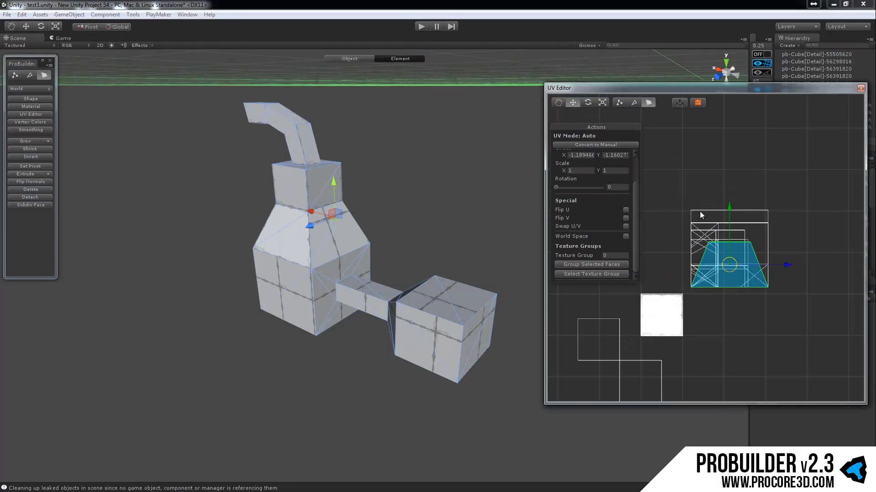
scroll(664, 188, "down", 3)
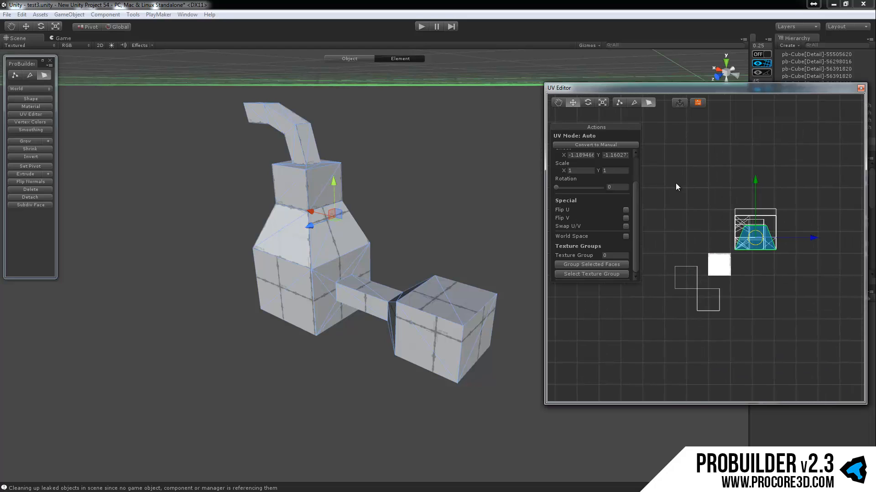
Select all of the model's faces, convert their UVs to Manual mode, and select the trapezoidal UV face.
key("ctrl+a")
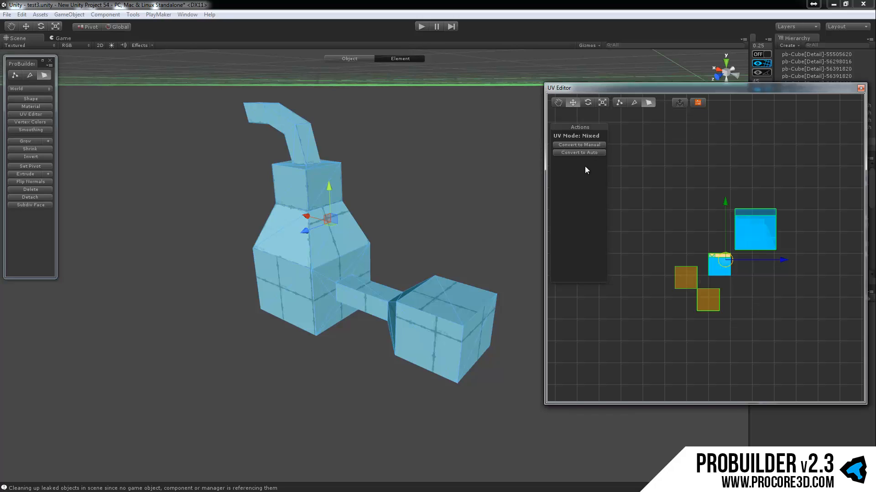
left_click(586, 144)
scroll(681, 240, "up", 3)
left_click(723, 240)
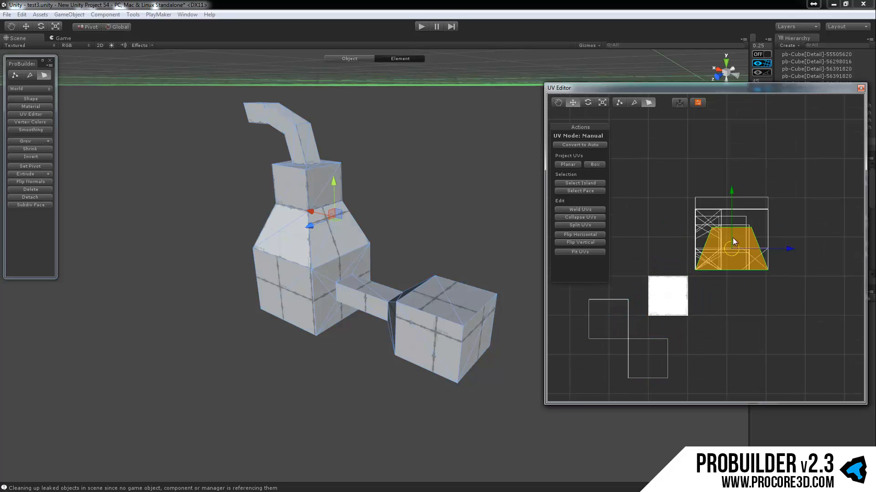
Separate the trapezoidal, second trapezoidal and square UV faces from the overlapping stack, moving each to empty space.
left_click_drag(734, 253, 792, 324)
left_click(734, 267)
left_click_drag(734, 267, 647, 187)
left_click(727, 254)
left_click_drag(731, 237, 661, 131)
scroll(725, 278, "down", 5)
scroll(672, 239, "up", 2)
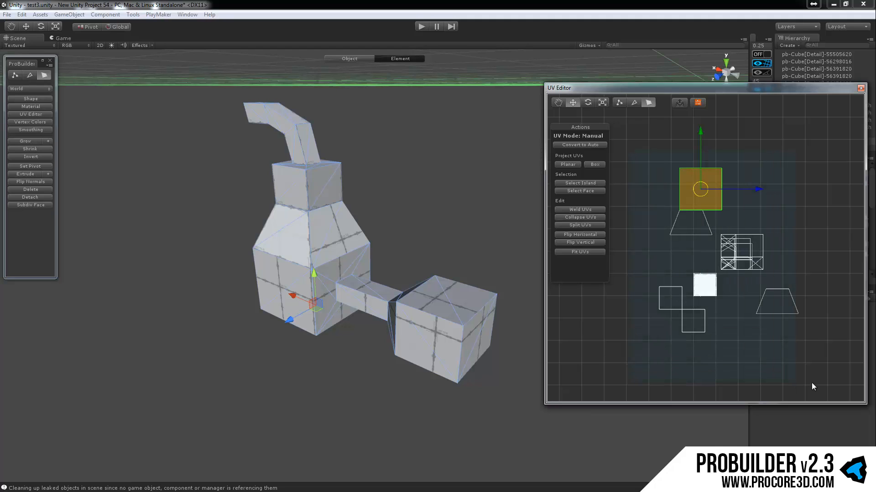
Select all of the model's faces, apply a Box projection to their UVs, and clear the selection.
key("ctrl+a")
left_click(594, 164)
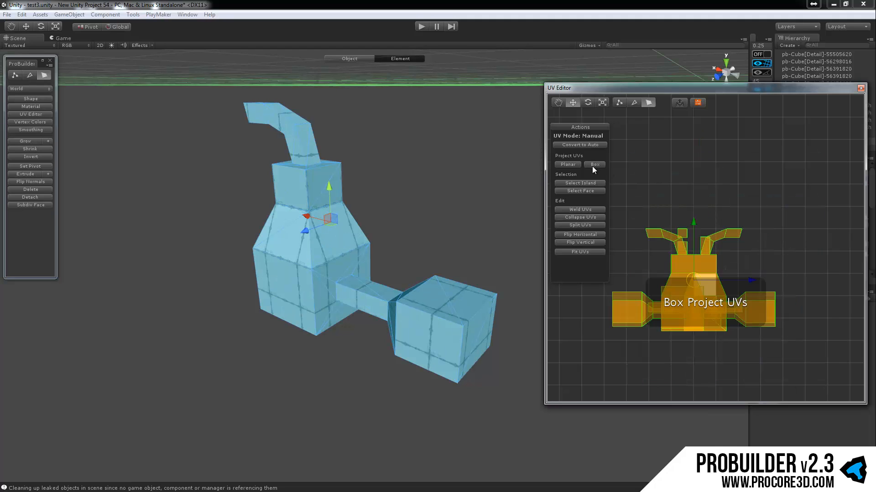
right_click_drag(367, 223, 456, 363)
key("w")
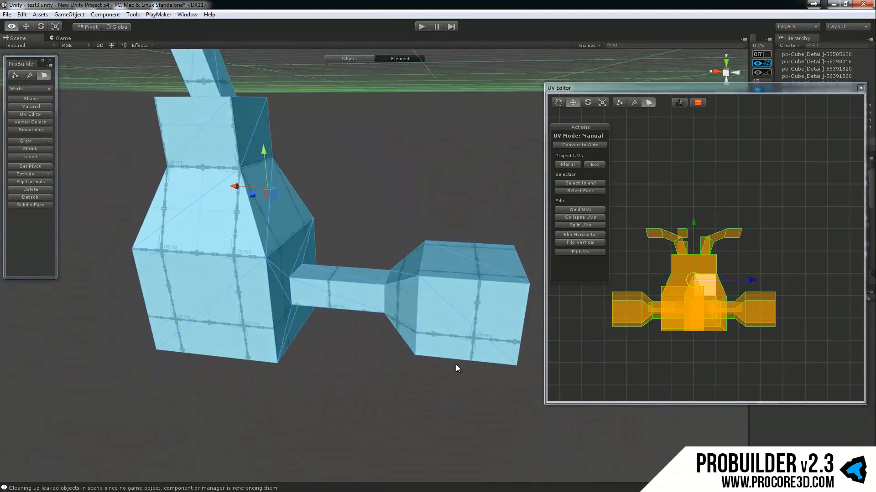
scroll(454, 332, "up", 3)
right_click_drag(452, 305, 437, 214)
left_click(658, 270)
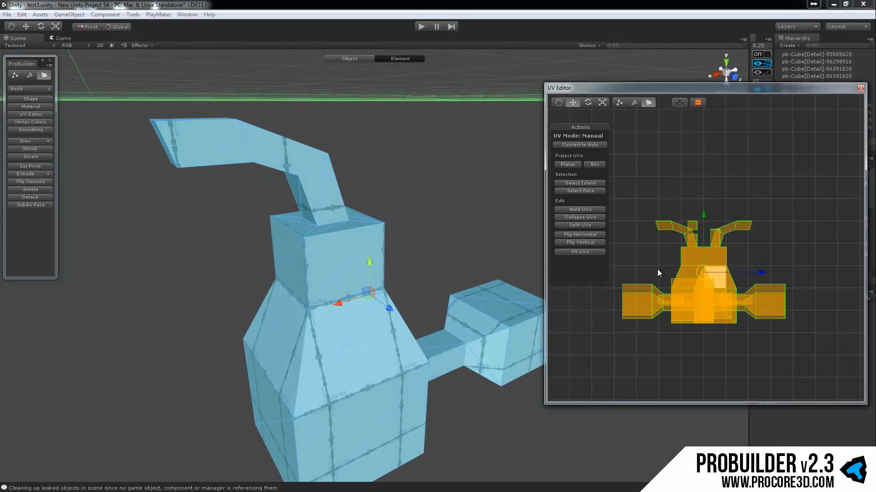
left_click(642, 263)
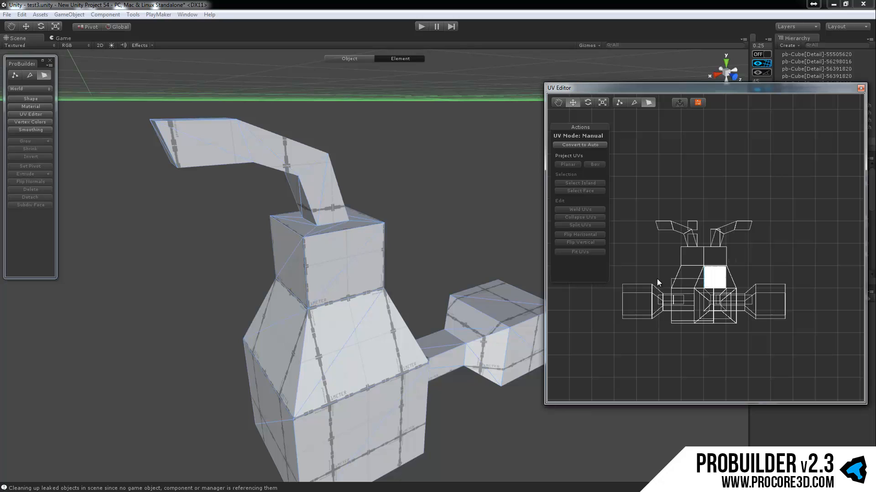
Examine where the bent arm, trapezoidal and neck faces of the model lie in the box-projected UV layout.
right_click_drag(323, 181, 363, 197)
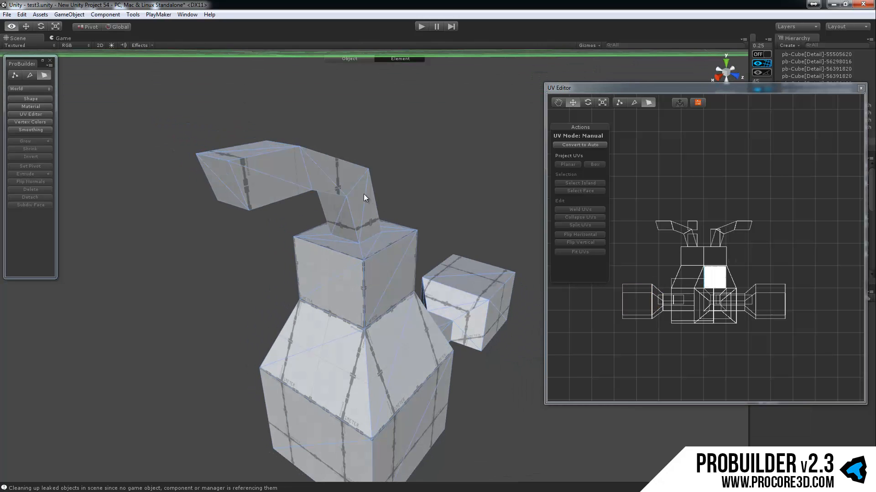
left_click(278, 177)
left_click(330, 176)
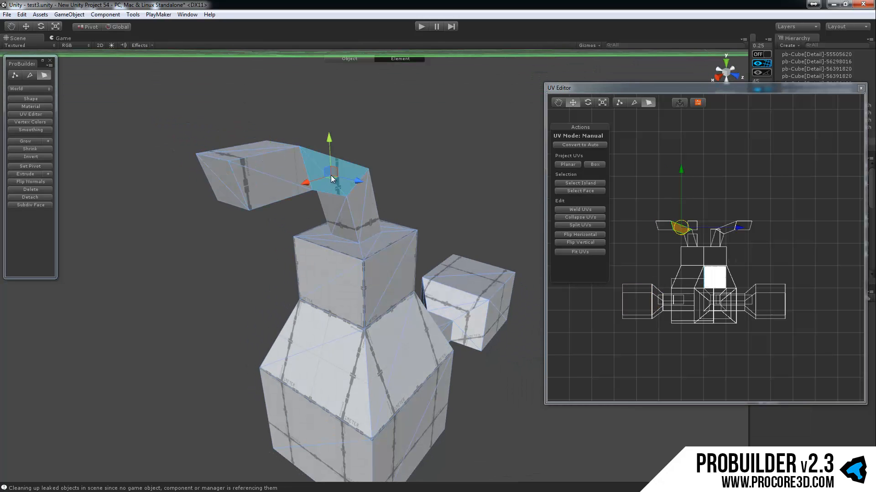
right_click_drag(394, 294, 376, 294)
left_click(376, 294)
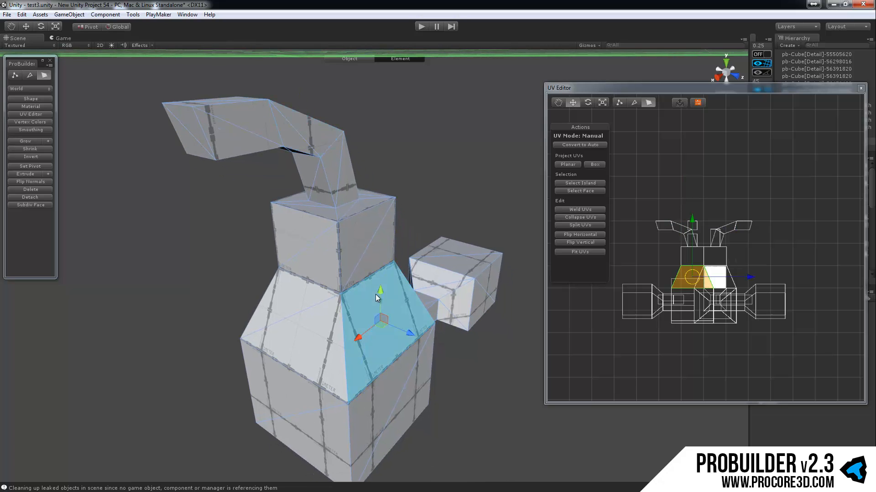
left_click(364, 244)
right_click_drag(428, 300, 314, 253)
Select the two adjacent trapezoidal faces and the two base faces below them, and move their UVs to empty space beside the layout.
left_click(319, 259)
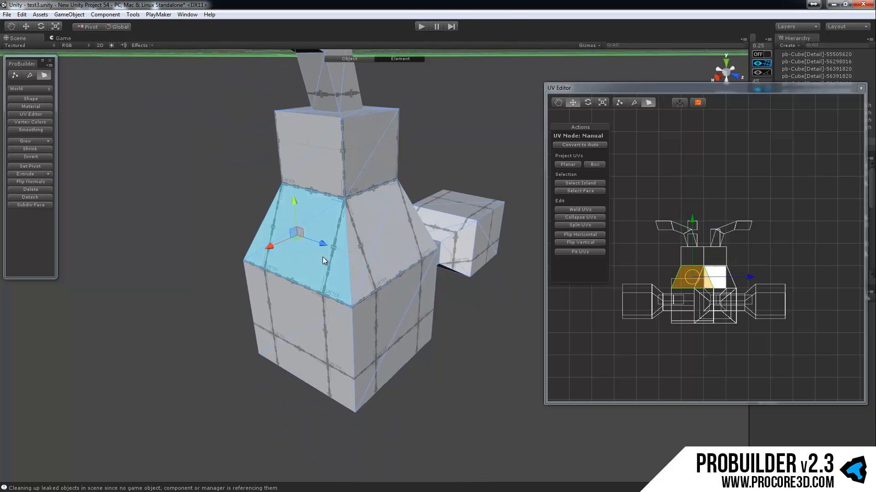
left_click(371, 227, "shift")
left_click(399, 299, "shift")
left_click(311, 321, "shift")
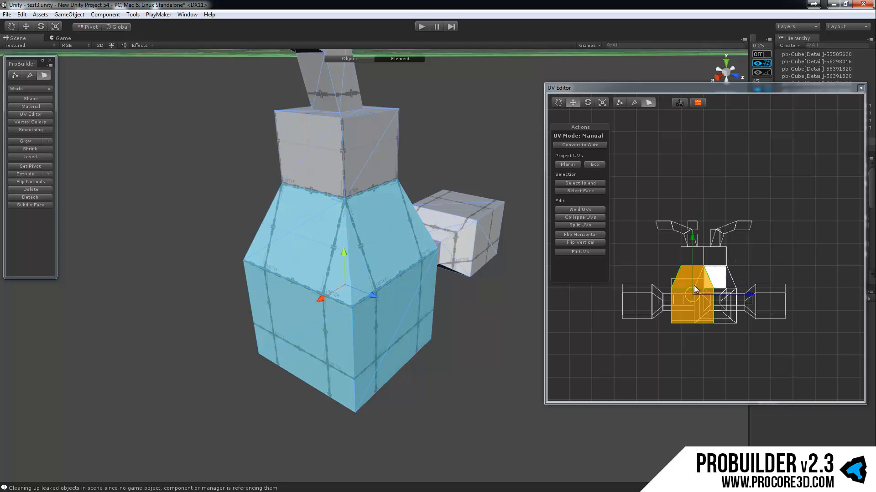
left_click_drag(695, 298, 587, 364)
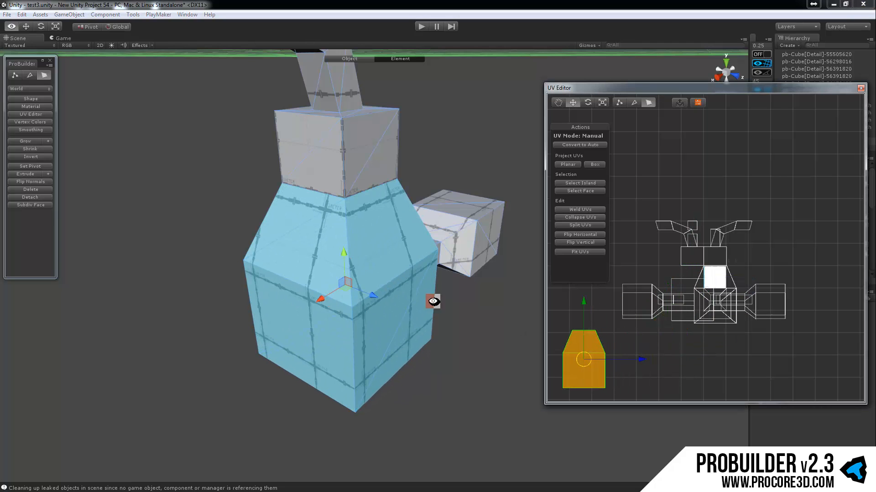
Select the two adjacent neck faces on the model and move their UVs directly above the separated trapezoidal UVs.
left_click_drag(432, 301, 405, 269, "alt")
scroll(402, 255, "up", 3)
left_click(387, 187)
left_click(321, 177)
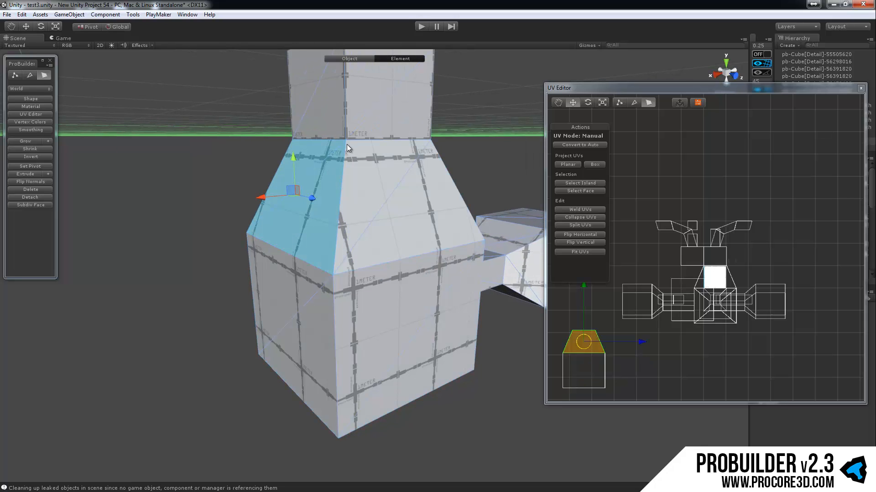
left_click(354, 236)
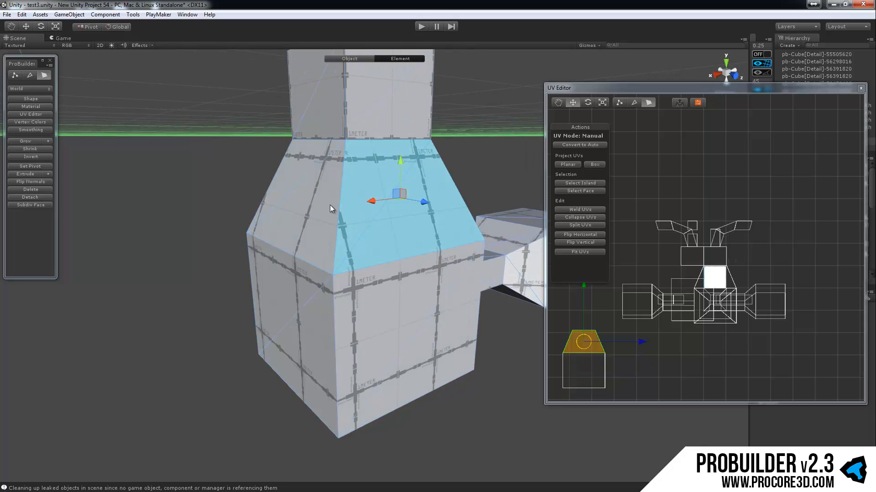
left_click_drag(351, 180, 362, 170, "alt")
left_click(362, 184)
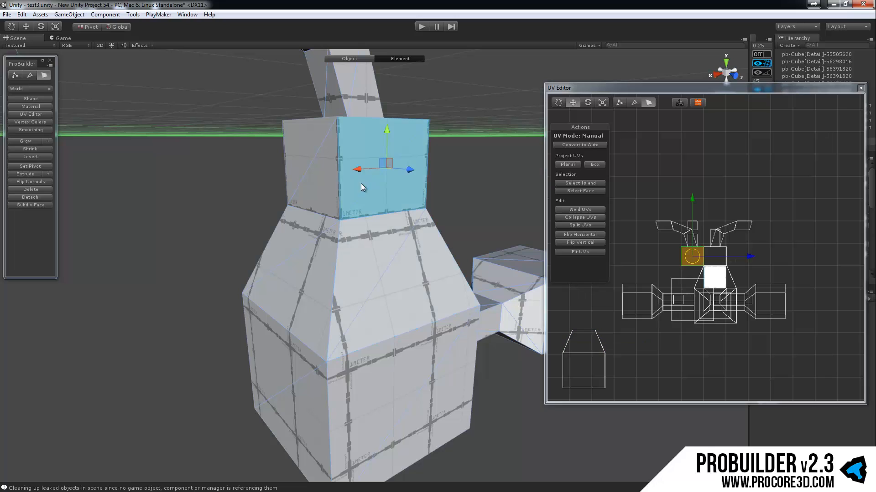
left_click(330, 170, "shift")
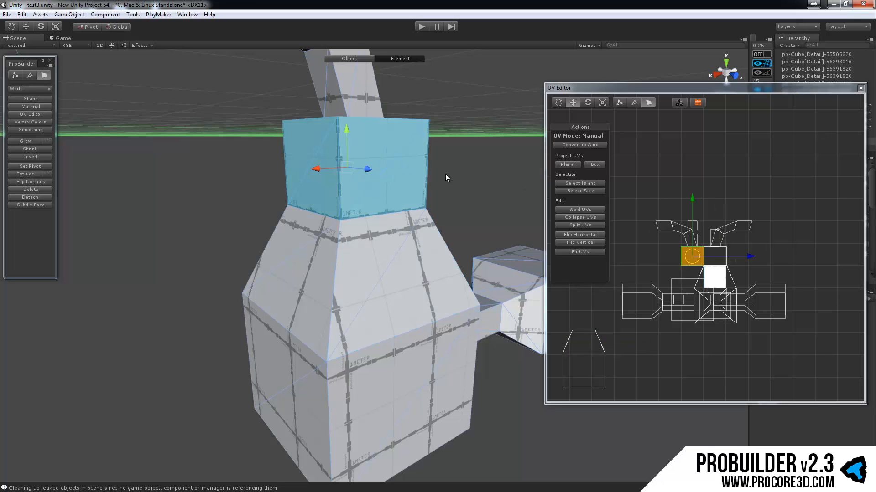
left_click_drag(696, 267, 585, 331)
Compare the overlapping UVs of the two adjacent sides, selecting the neck, trapezoidal and base faces of one side.
left_click_drag(374, 191, 395, 219, "alt")
left_click(396, 219)
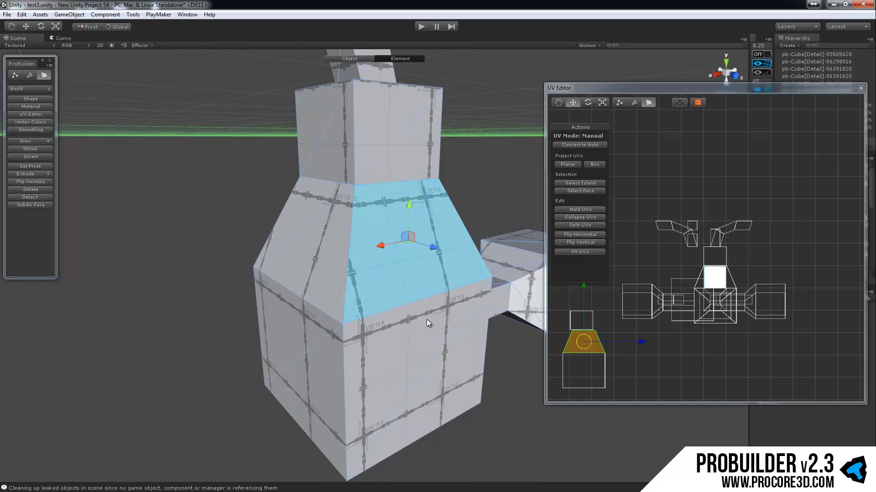
left_click(324, 246)
scroll(673, 297, "up", 3)
left_click(360, 132)
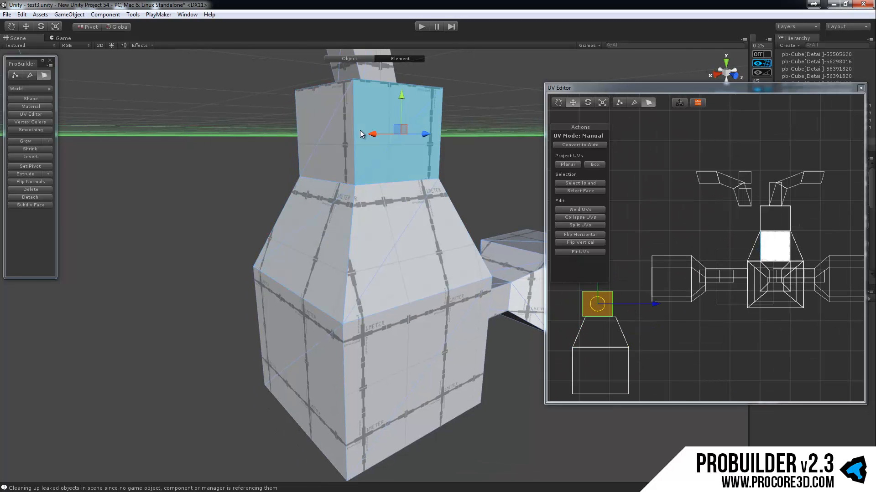
left_click(403, 219, "shift")
left_click(409, 338, "shift")
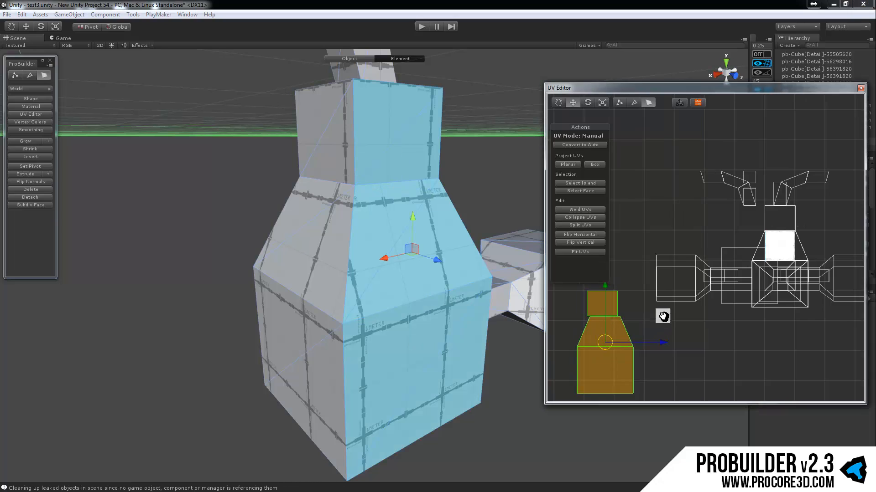
middle_click_drag(663, 317, 723, 315)
left_click(640, 326)
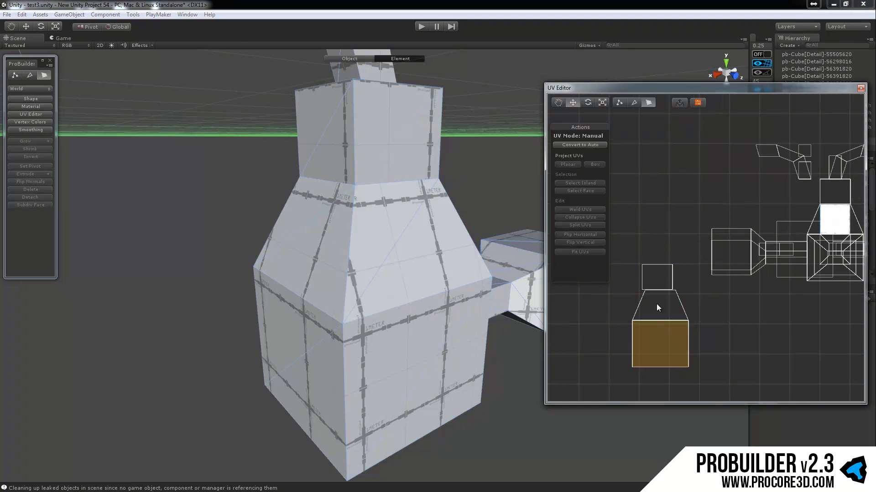
Select the neck, trapezoidal and base faces of one side and slide their UVs horizontally clear of the other side's column.
left_click(397, 149)
left_click(404, 256, "shift")
left_click(418, 334, "shift")
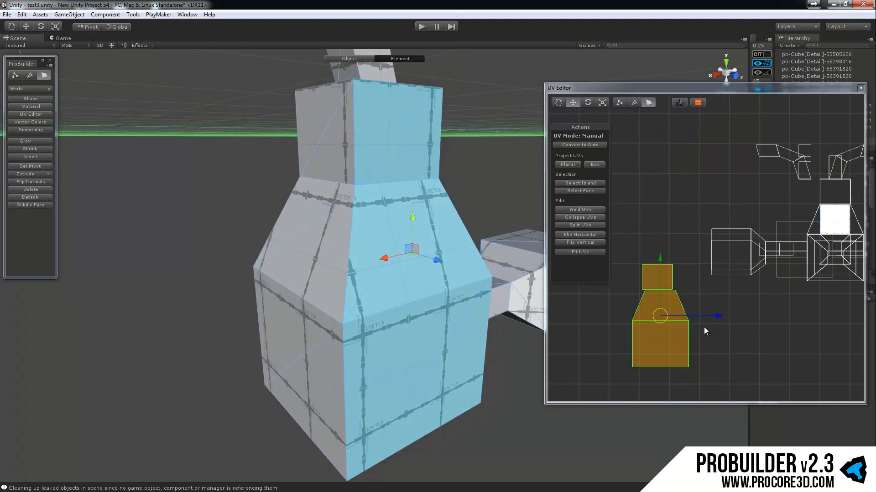
left_click_drag(719, 316, 633, 316)
Move the neck and base UV faces of the separated column to line up against the edges of its trapezoidal face.
middle_click_drag(629, 314, 721, 323)
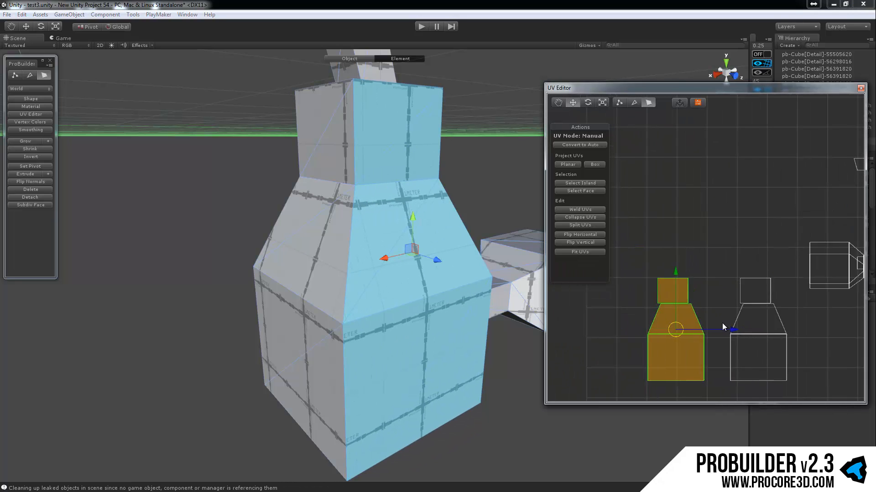
scroll(721, 323, "up", 3)
left_click(719, 322)
left_click(663, 321)
scroll(662, 292, "up", 2)
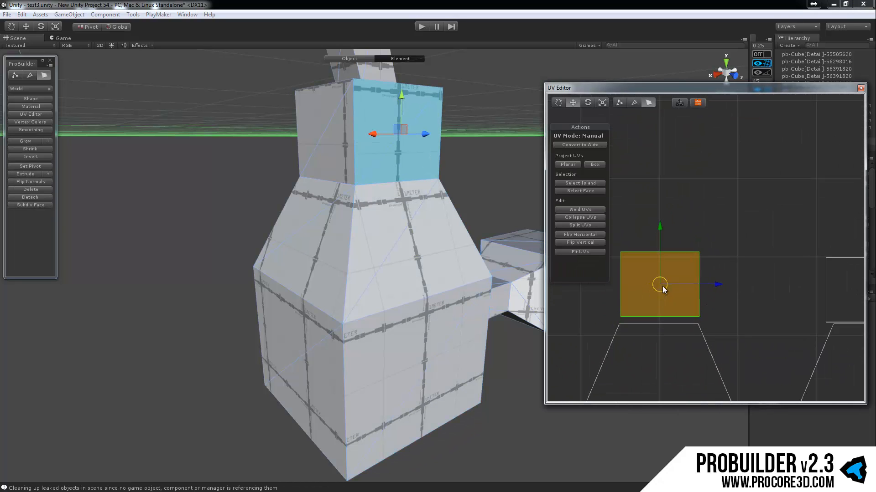
middle_click_drag(679, 346, 701, 200)
left_click(669, 302)
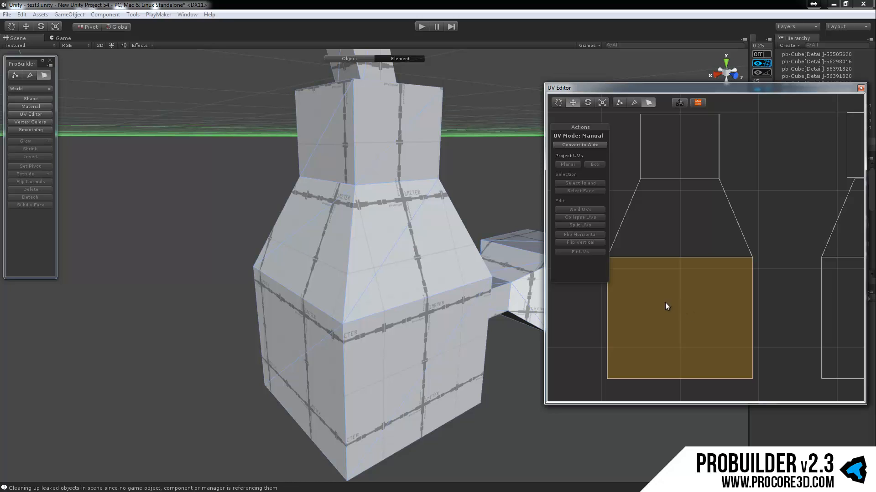
scroll(665, 303, "down", 1)
middle_click_drag(664, 304, 711, 266)
left_click(709, 270)
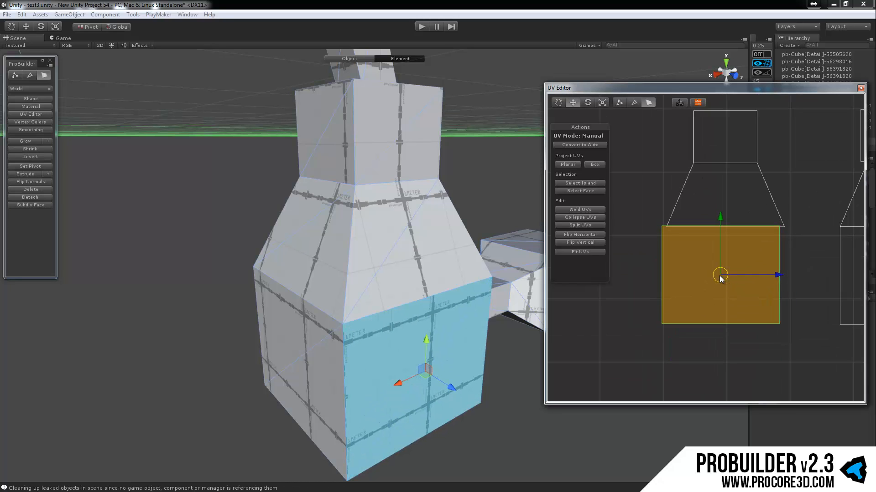
Move the second column's base, trapezoidal and neck UV faces beside the first column so the two base faces share an edge.
middle_click_drag(801, 256, 697, 286)
left_click(764, 308)
left_click_drag(775, 327, 729, 322)
left_click(776, 244)
left_click_drag(776, 243, 719, 238)
left_click(776, 193)
left_click_drag(778, 190, 728, 187)
middle_click_drag(666, 263, 709, 242)
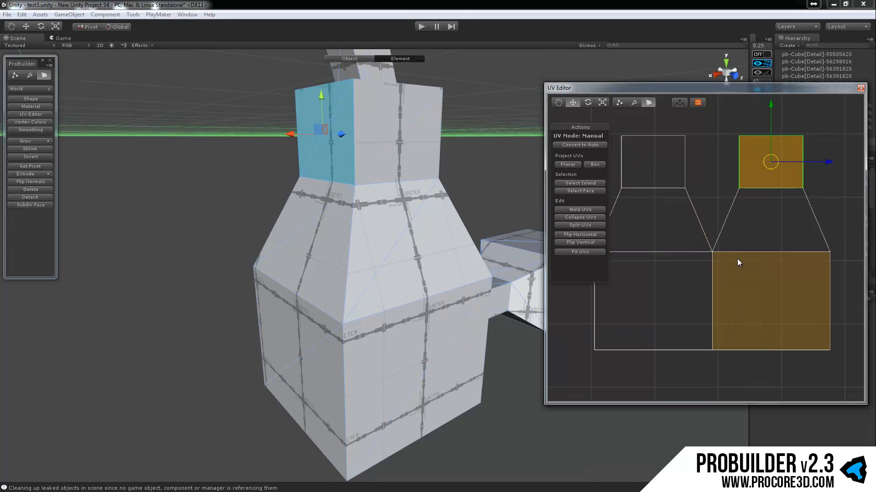
Weld the coincident UV vertices along the seam between the two base faces, and select the connected UV island.
left_click(699, 269)
left_click(620, 102)
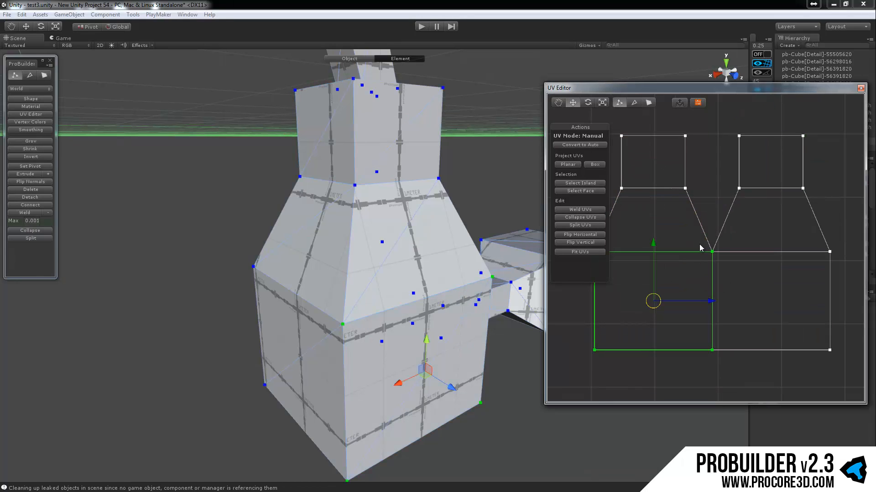
left_click_drag(729, 396, 733, 392)
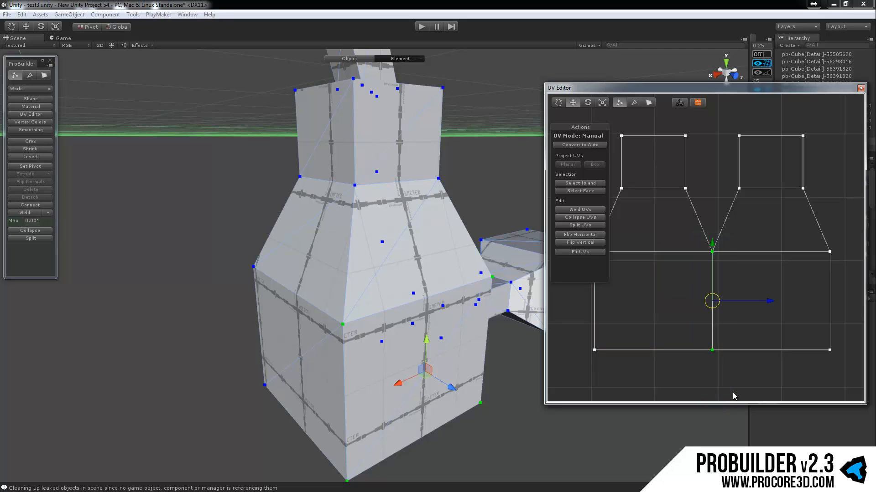
left_click(594, 210)
scroll(686, 292, "down", 3)
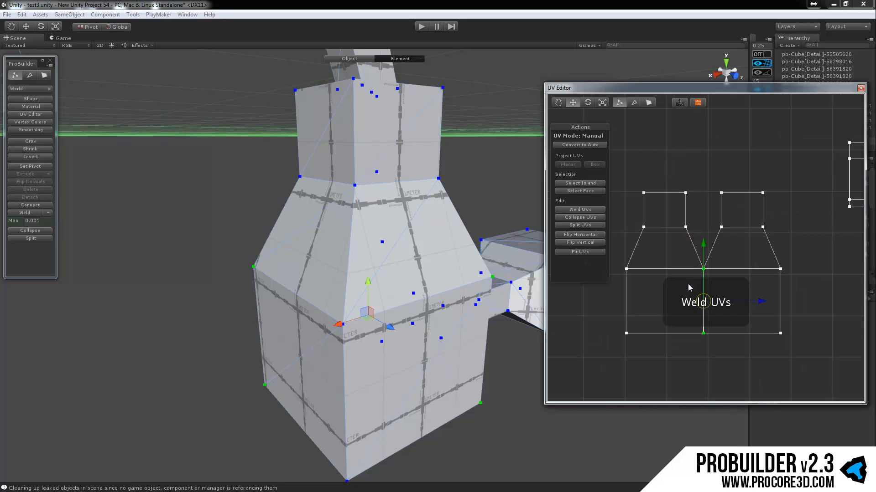
left_click(649, 103)
left_click(663, 299)
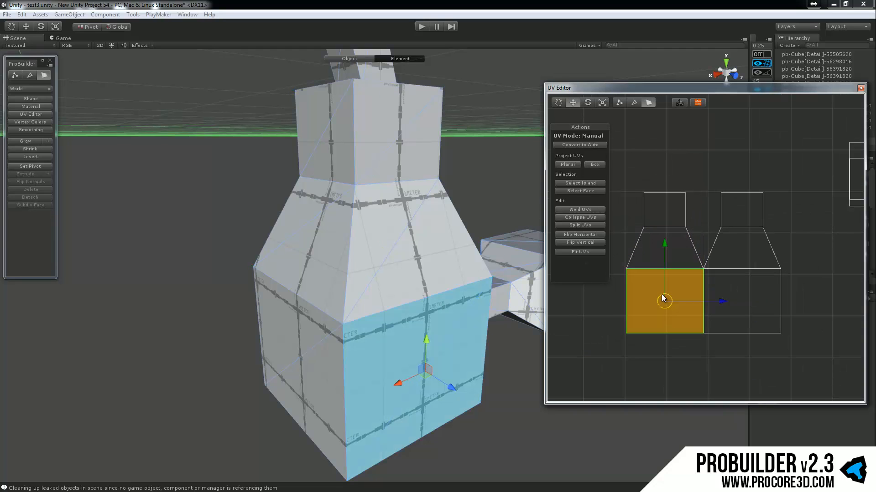
left_click(587, 183)
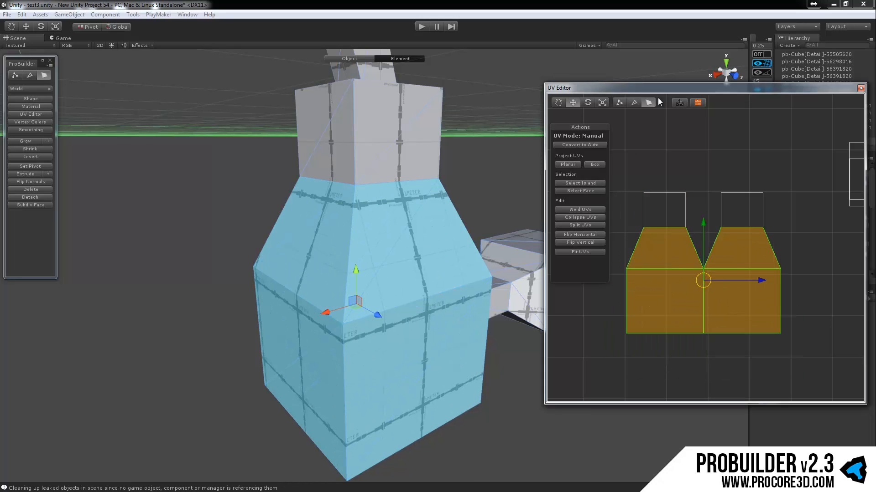
Weld the UV vertices where the two neck faces meet the trapezoidal faces, and select the whole six-face island.
left_click(619, 102)
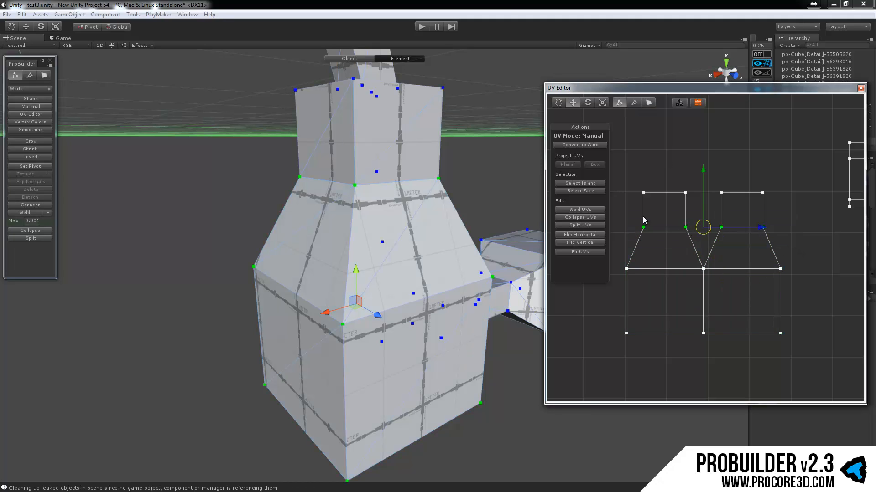
left_click(581, 210)
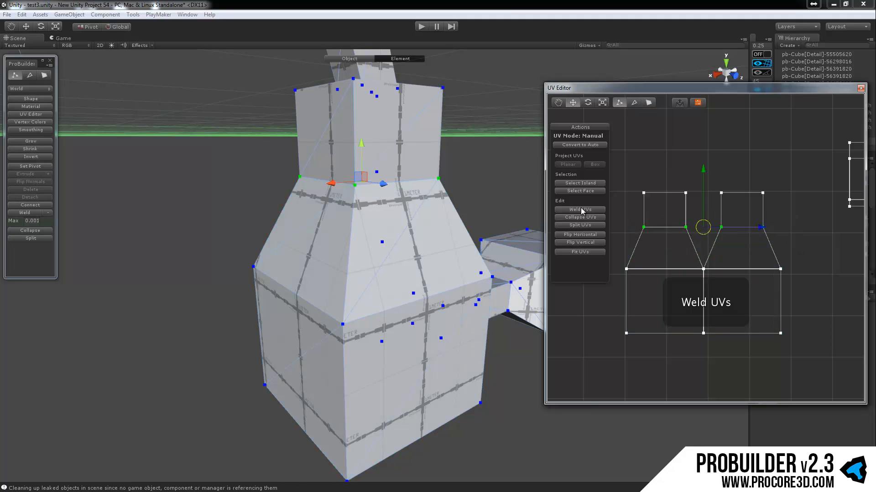
left_click(649, 102)
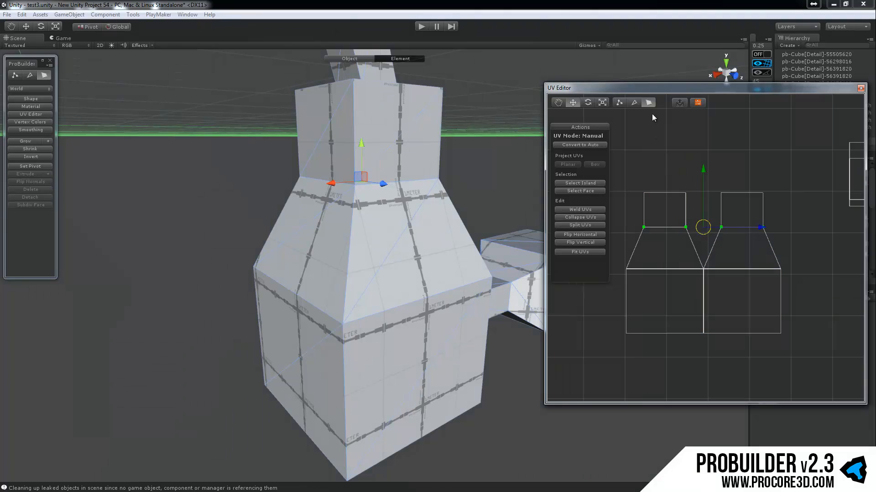
left_click(691, 268)
double_click(649, 260)
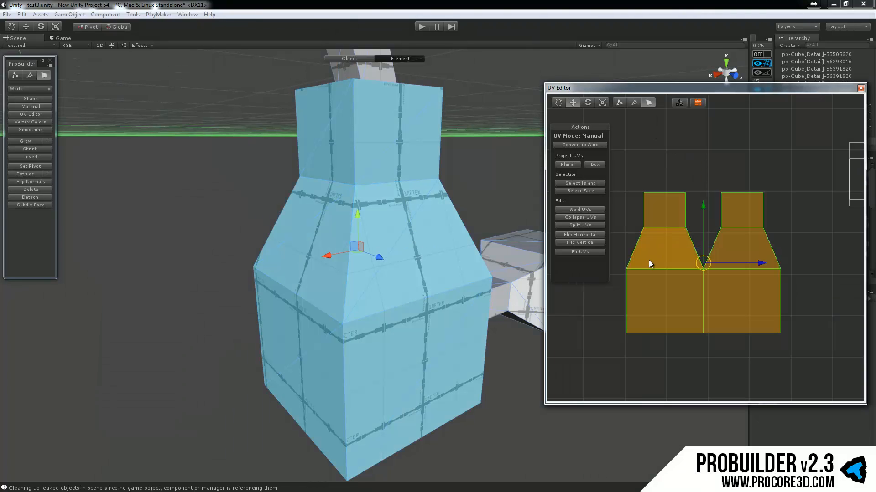
Move the whole welded UV island to shift the texture continuously across both sides of the model.
left_click_drag(700, 281, 725, 270)
left_click_drag(470, 326, 548, 299, "alt")
left_click(730, 272)
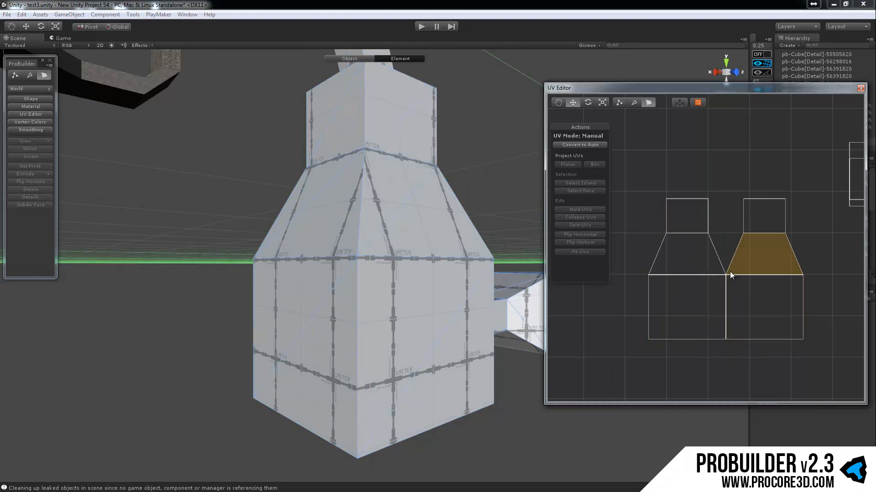
left_click(630, 172)
double_click(731, 280)
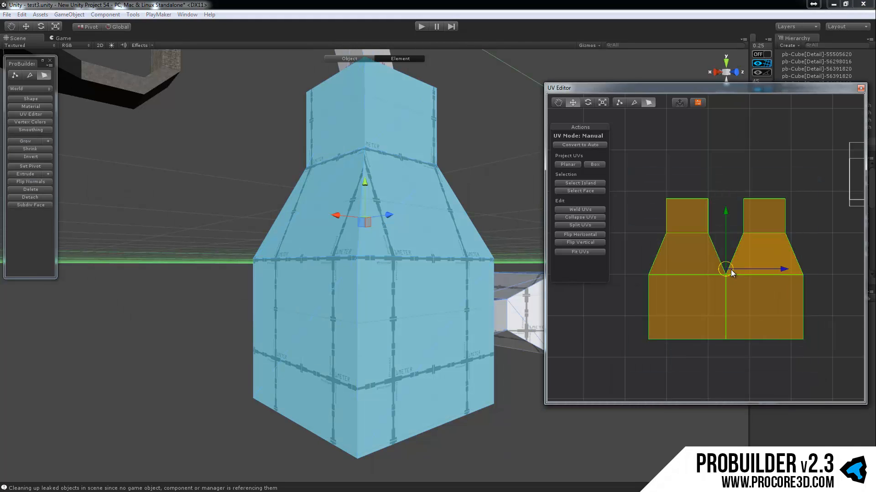
left_click_drag(730, 270, 727, 251)
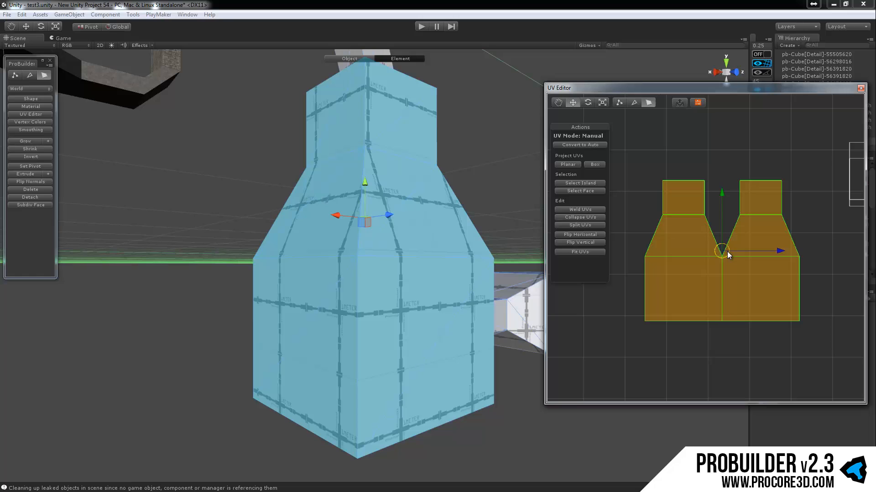
Examine the model around its body, side arm and curved top arm to find the next faces to unwrap.
scroll(739, 301, "down", 3)
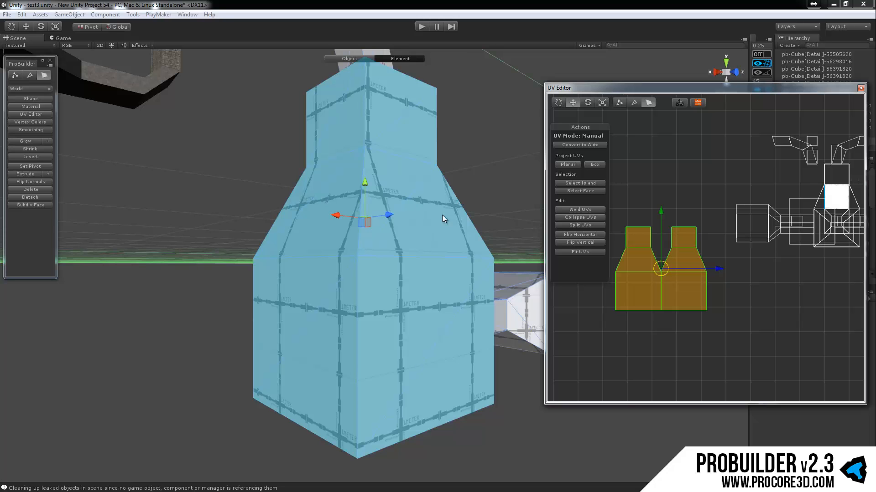
middle_click_drag(678, 290, 664, 254)
scroll(747, 305, "up", 1)
left_click_drag(265, 201, 665, 262, "alt")
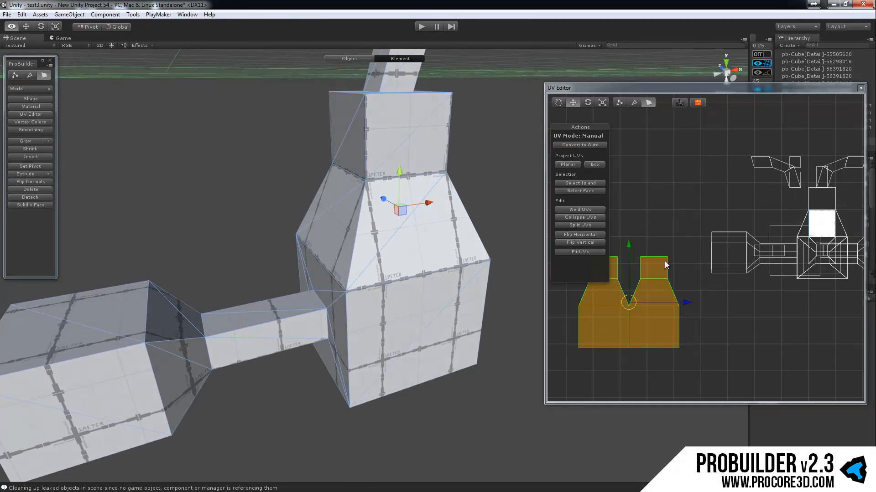
left_click_drag(329, 232, 346, 232, "alt")
middle_click_drag(343, 222, 351, 257)
scroll(364, 242, "down", 2)
left_click_drag(399, 211, 408, 199, "alt")
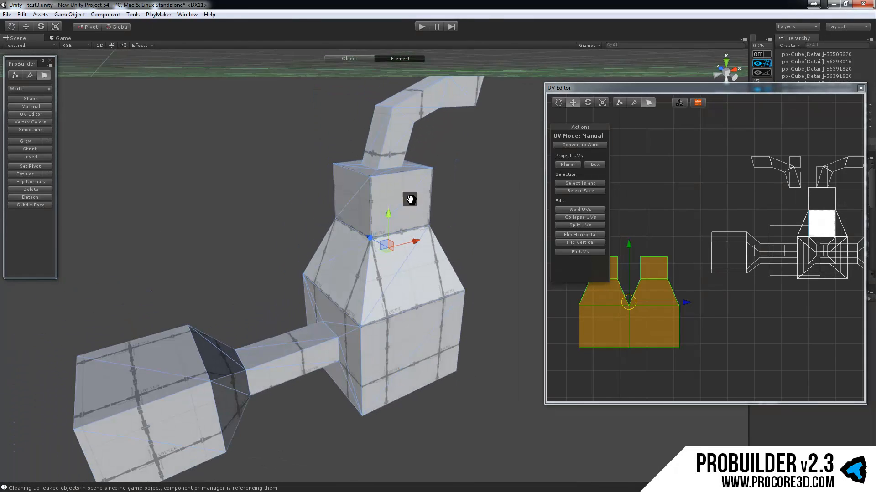
middle_click_drag(408, 199, 393, 289)
scroll(393, 289, "up", 2)
left_click_drag(393, 273, 339, 281, "alt")
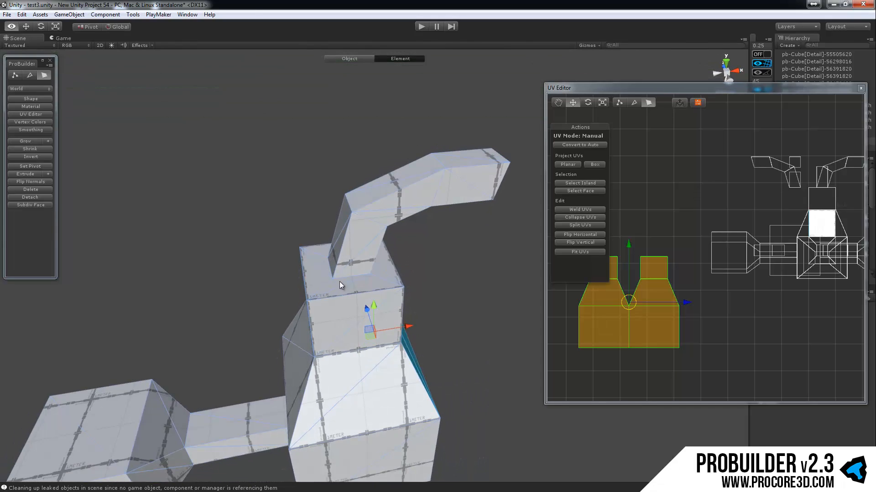
Autostitch the curved top arm's three outer faces into one UV strip, starting from the end face.
left_click(466, 159)
middle_click_drag(783, 256, 669, 263)
left_click_drag(332, 215, 358, 222, "alt")
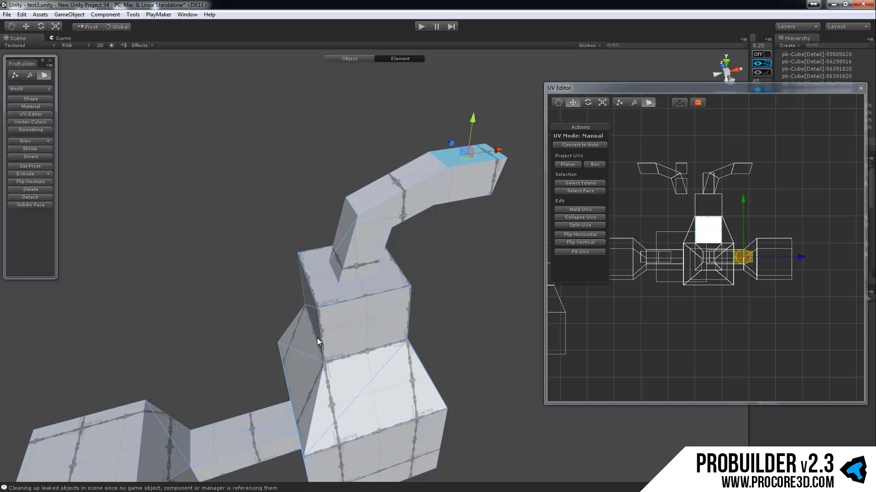
left_click_drag(338, 240, 422, 221, "alt")
middle_click_drag(423, 222, 373, 290)
scroll(401, 229, "up", 4)
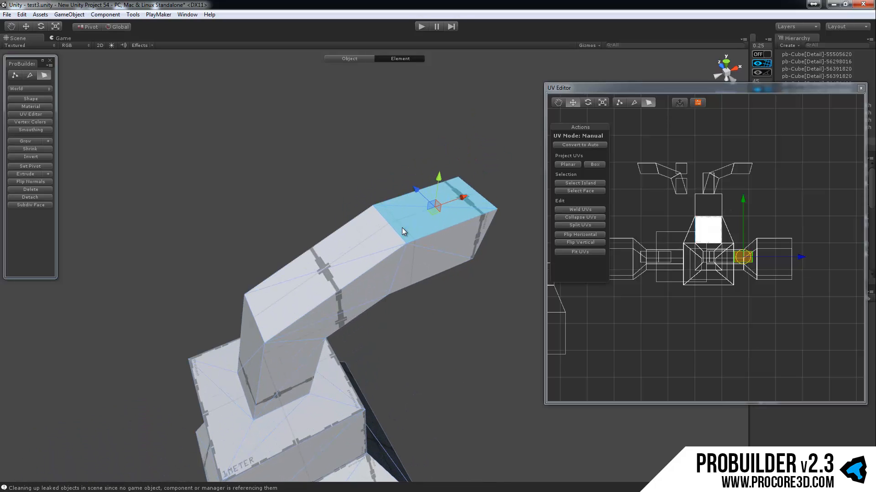
left_click(368, 256, "ctrl")
left_click_drag(368, 257, 678, 290, "alt")
left_click(340, 254, "ctrl")
middle_click_drag(679, 291, 729, 281)
Select the curved arm's three outer faces and move their UV strip below the rest of the layout.
left_click(473, 122)
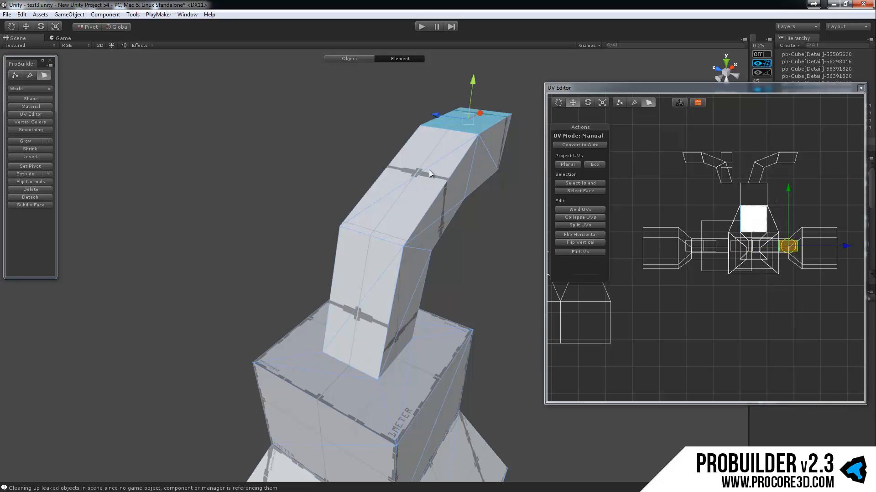
left_click(428, 172, "shift")
left_click(373, 273, "ctrl")
left_click_drag(752, 248, 750, 372)
middle_click_drag(706, 330, 700, 283)
left_click_drag(462, 247, 431, 251, "alt")
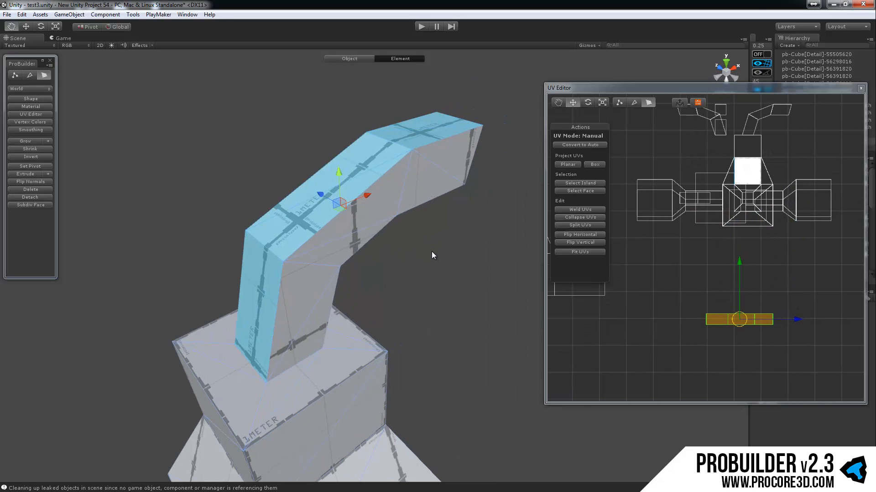
Autostitch the upper block's top ledge face above the side arm to the curved arm's lowest outer face.
scroll(431, 251, "down", 2)
middle_click_drag(310, 303, 365, 235)
left_click(322, 279)
middle_click_drag(322, 281, 384, 205)
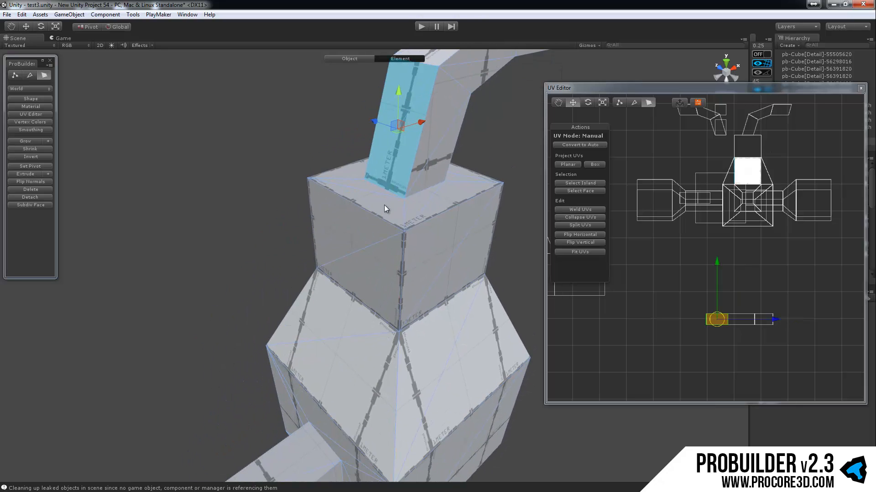
left_click(390, 190)
left_click(395, 167)
left_click(385, 199, "ctrl")
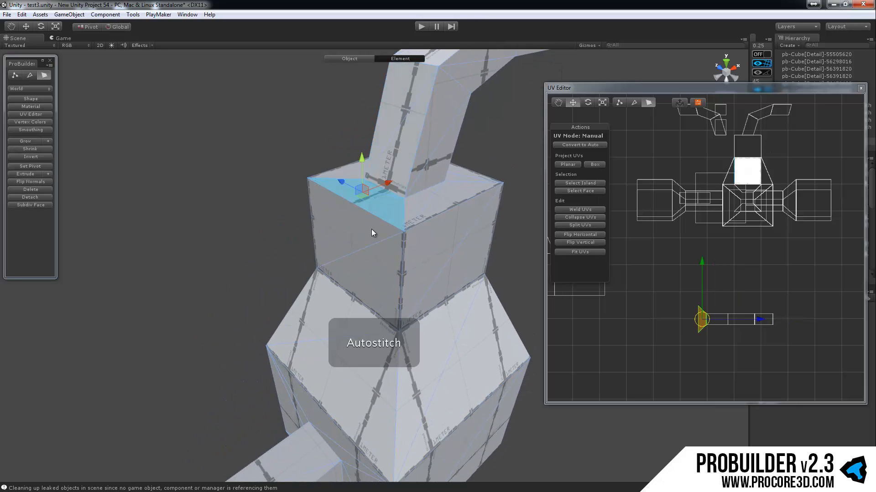
Autostitch the upper block's side face below that ledge, followed by the sloped face beneath it.
left_click(371, 273, "ctrl")
middle_click_drag(379, 283, 421, 226)
left_click(378, 251, "ctrl")
Autostitch the four lower-body faces surrounding the side arm's base to the stitched sloped face.
left_click(390, 303, "ctrl")
middle_click_drag(390, 303, 423, 341)
left_click(381, 411, "ctrl")
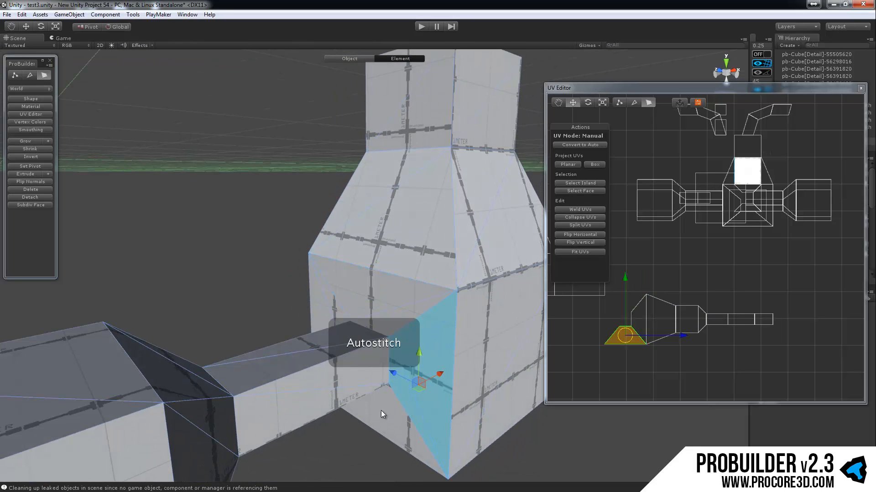
left_click(324, 314, "ctrl")
left_click_drag(437, 291, 345, 261, "alt")
Autostitch the adjacent side's sloped face to the stitched sloped face and add the lower body face beneath it.
left_click(376, 354)
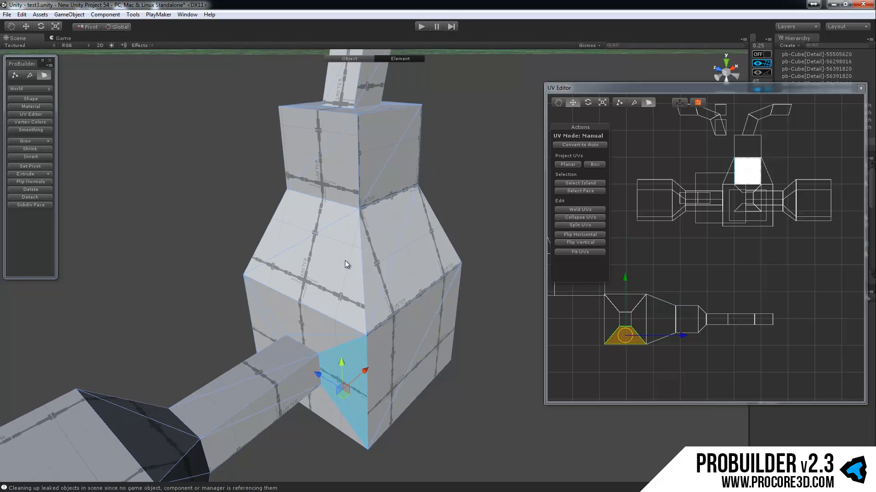
left_click(336, 250)
left_click_drag(402, 253, 379, 260, "alt")
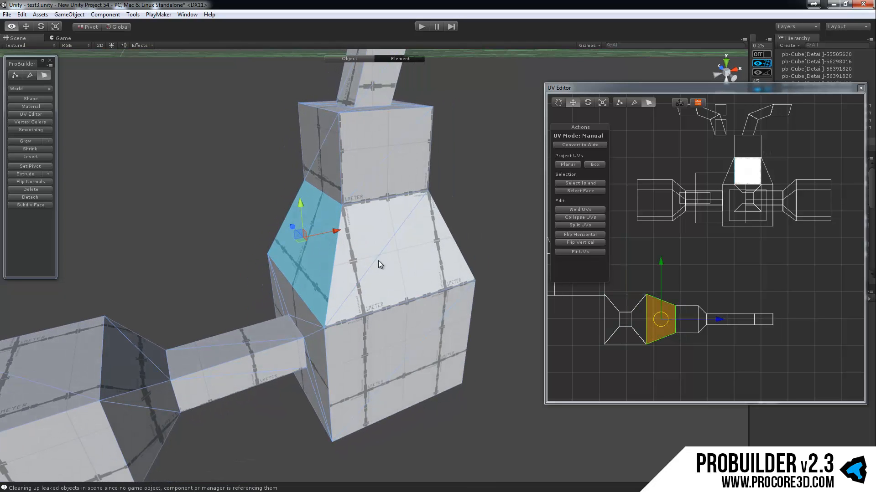
left_click(389, 250, "ctrl")
left_click_drag(473, 268, 469, 206, "alt")
left_click(442, 326, "ctrl")
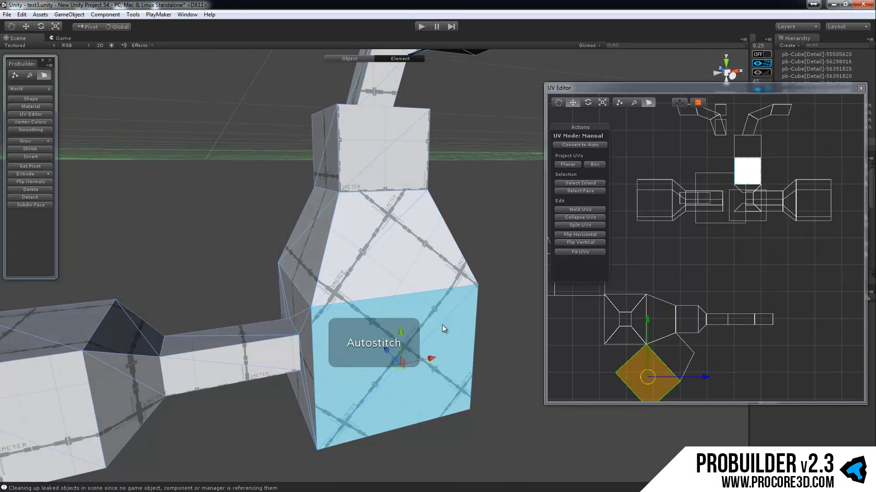
Autostitch the sloped face on the side opposite the side arm, along with the lower body face beneath it.
left_click_drag(442, 292, 329, 296, "alt")
left_click(378, 250)
left_click(438, 247, "ctrl")
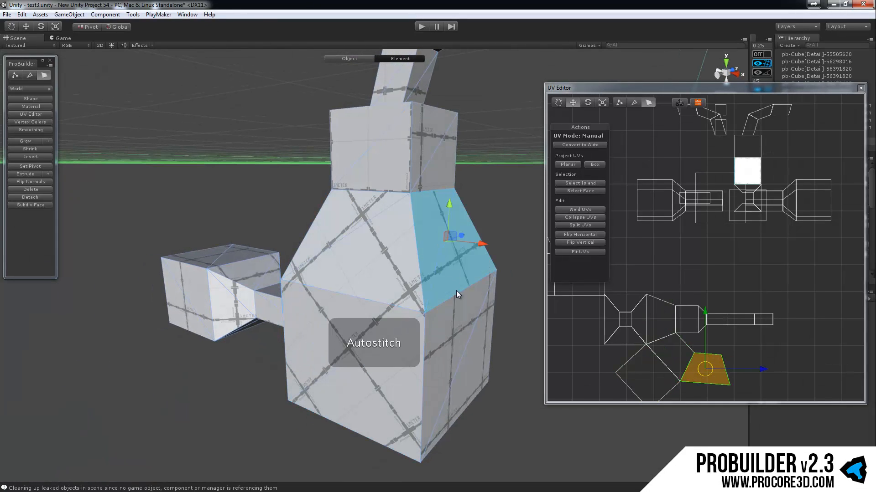
left_click(457, 315)
left_click(458, 333, "ctrl")
left_click_drag(488, 314, 398, 215, "alt")
left_click(398, 214)
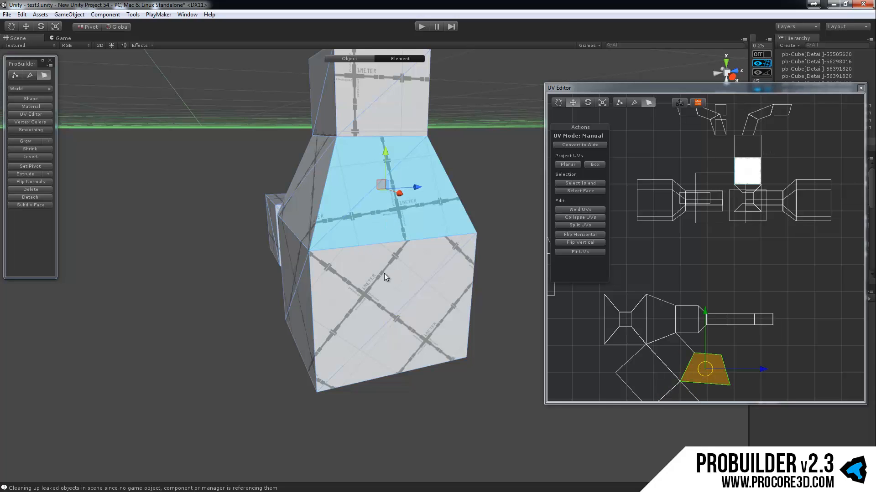
left_click(384, 273, "ctrl")
middle_click_drag(713, 322, 727, 248)
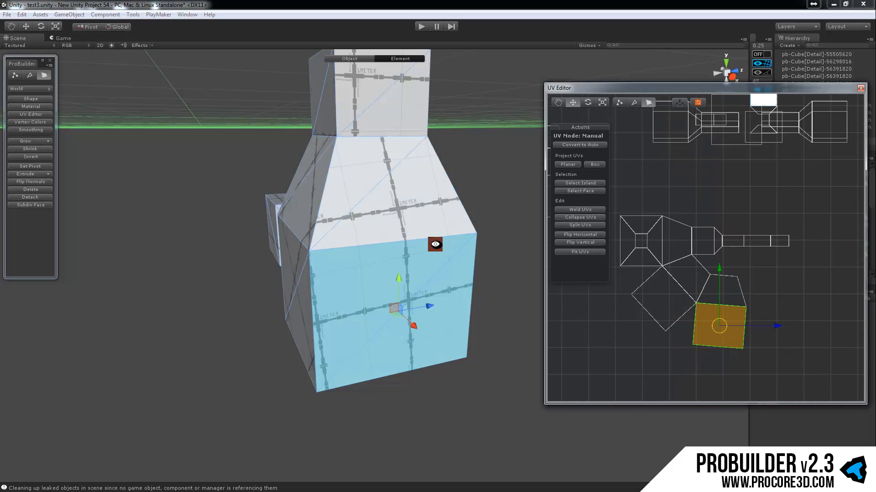
Autostitch the last side's lower body face to its neighbour, followed by the sloped face above it.
left_click_drag(432, 248, 346, 295, "alt")
left_click(347, 294, "ctrl")
left_click(358, 213, "ctrl")
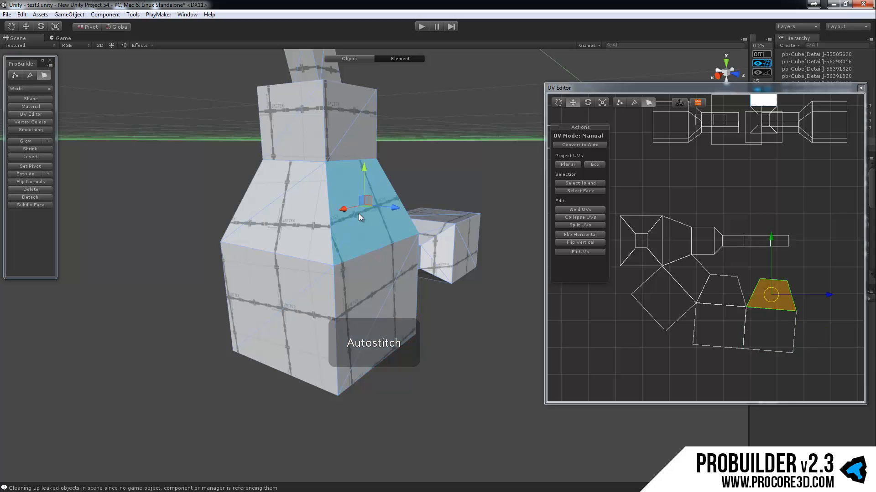
left_click_drag(358, 214, 412, 266, "alt")
left_click(449, 258)
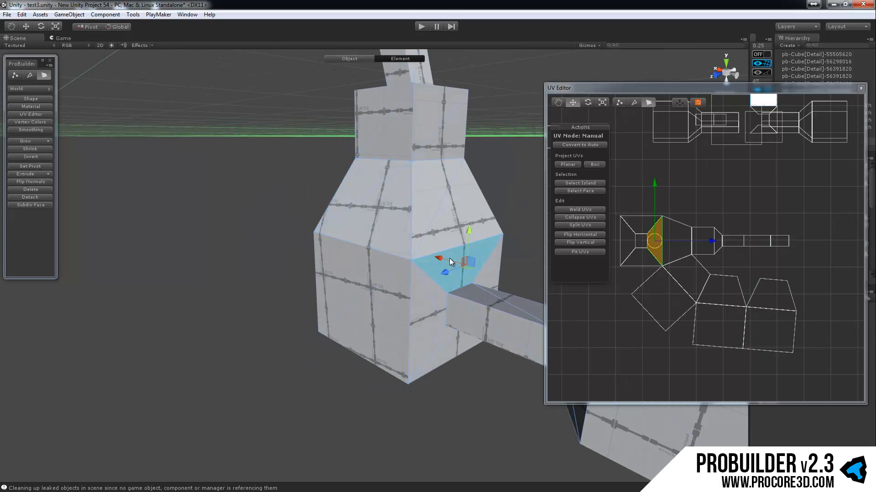
Autostitch the neighbouring ledge face around the curved arm's base to the first stitched ledge face.
left_click_drag(259, 194, 538, 218, "alt")
middle_click_drag(364, 214, 396, 310)
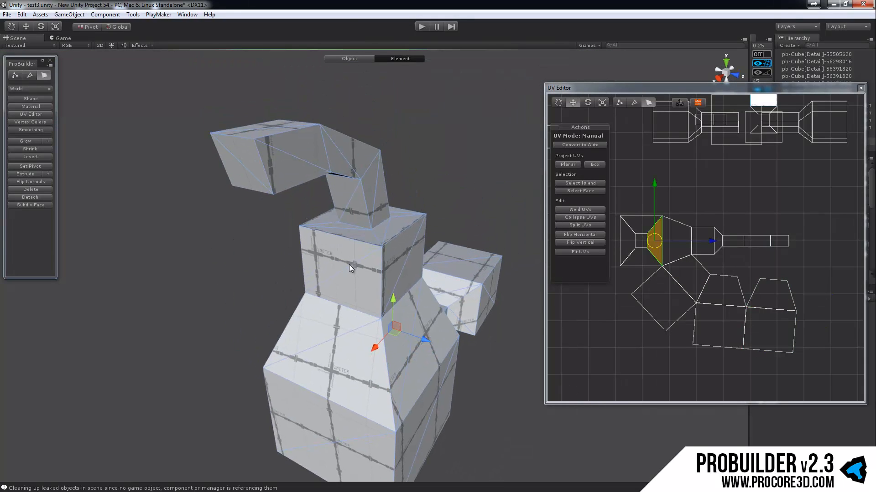
left_click(348, 264)
mouse_move(349, 264)
left_mouse_down("alt")
mouse_move(375, 286)
mouse_move(389, 256)
mouse_move(341, 261)
mouse_move(361, 279)
mouse_move(352, 275)
left_mouse_up("alt")
scroll(372, 286, "up", 6)
left_click(329, 285, "ctrl")
left_click(341, 260)
left_click(352, 275, "ctrl")
left_click(296, 270, "shift")
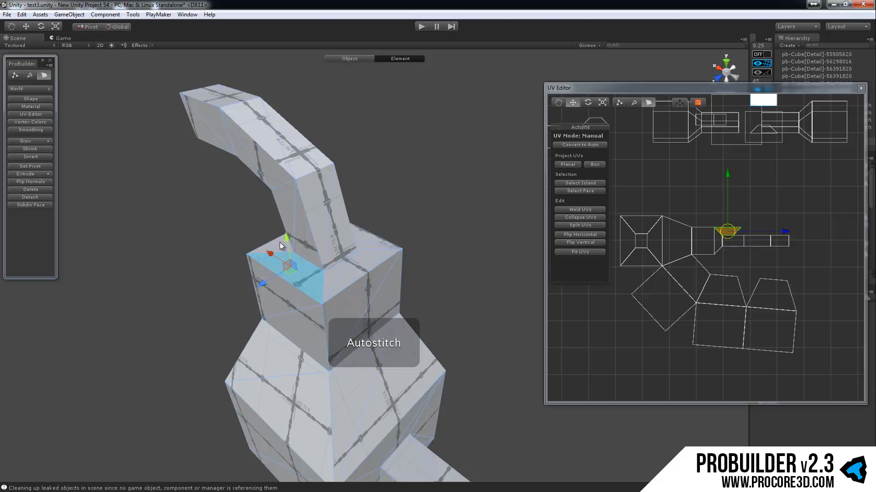
Compare the newly stitched ledge face with the opposite ledge on the upper block's top in the UV layout.
left_click_drag(387, 248, 412, 243, "alt")
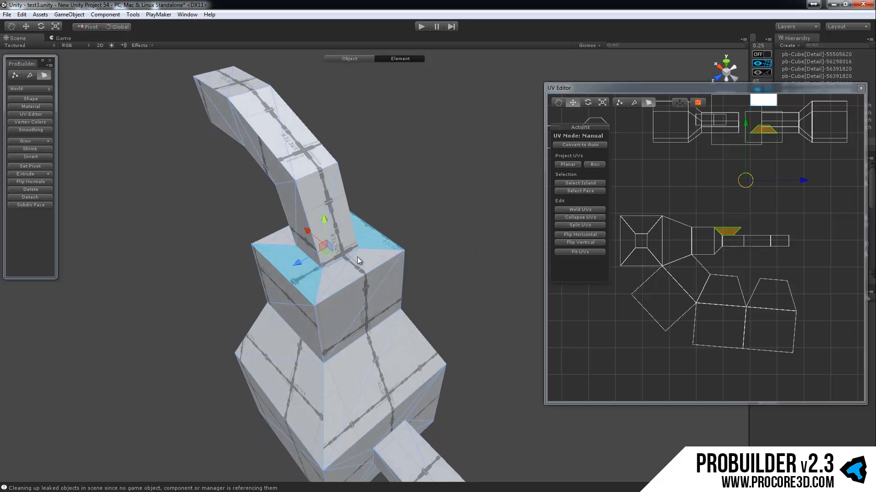
left_click(285, 271)
left_click(281, 253)
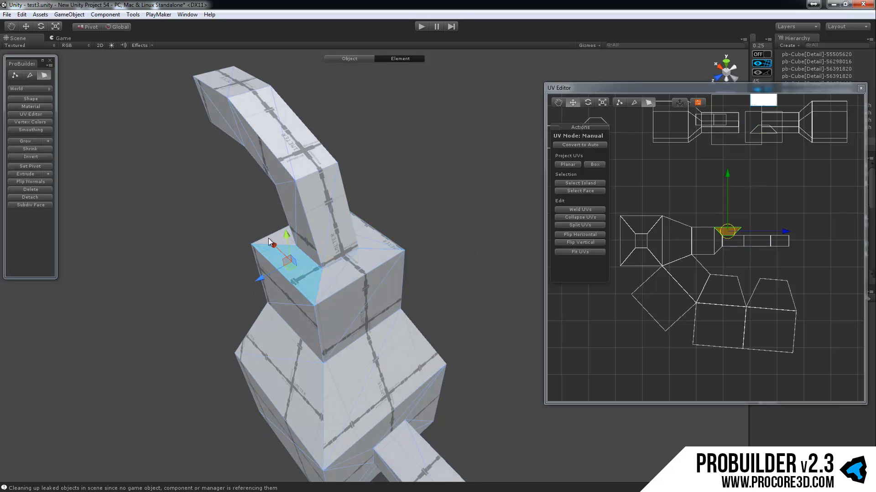
left_click_drag(205, 256, 278, 248, "alt")
middle_click_drag(277, 249, 336, 257)
scroll(336, 257, "up", 6)
left_click_drag(412, 236, 340, 241, "alt")
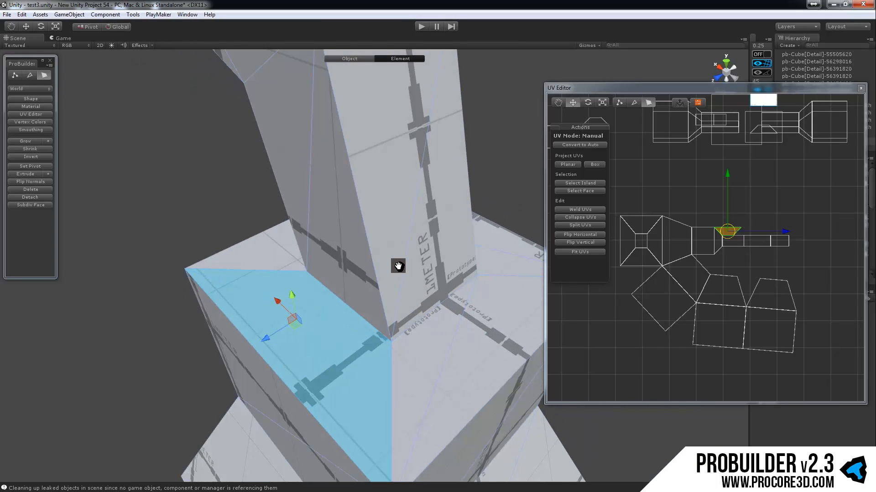
middle_click_drag(398, 267, 380, 257)
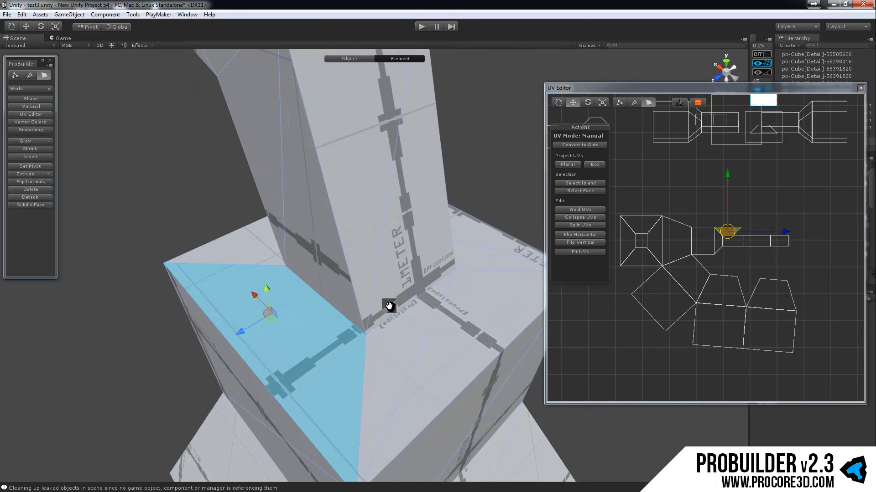
left_click_drag(387, 302, 401, 272, "alt")
left_click(428, 238, "shift")
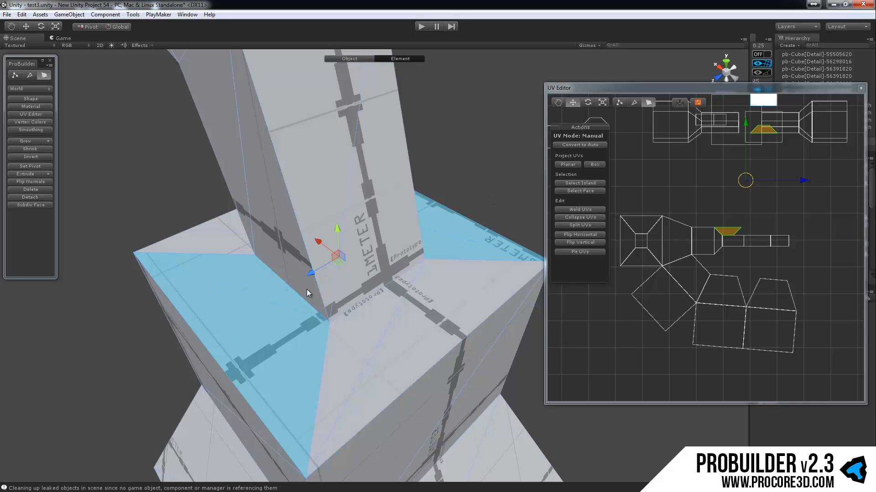
Autostitch the upper block's two remaining top ledge faces to complete the UV ring around the curved arm's base.
left_click_drag(459, 222, 509, 229, "alt")
left_click(474, 310)
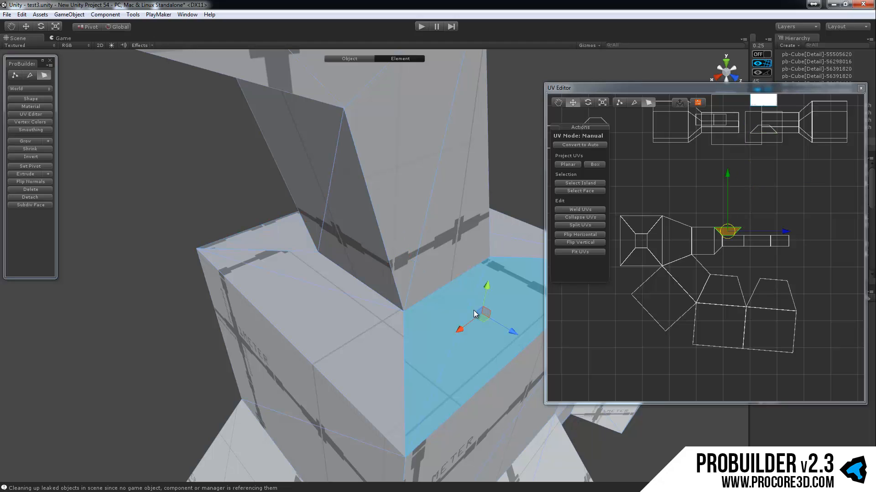
left_click(341, 305, "ctrl")
left_click_drag(341, 304, 436, 275, "alt")
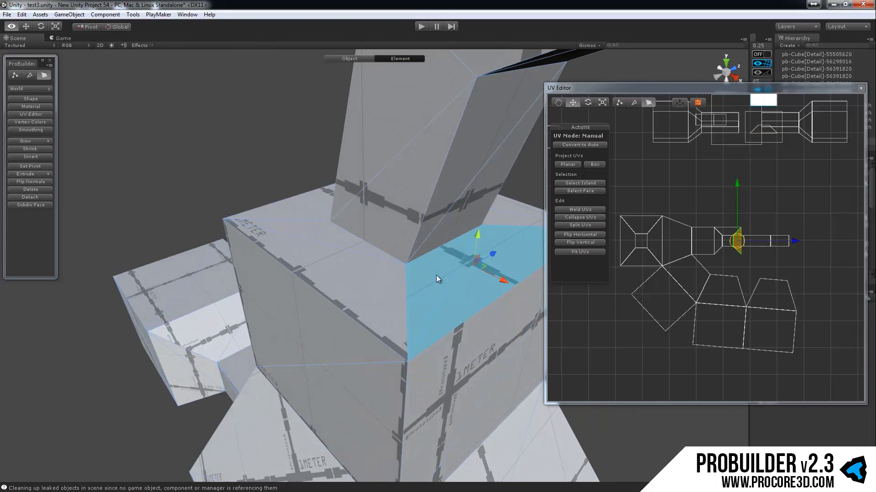
left_click(371, 274, "ctrl")
left_click_drag(314, 261, 461, 301, "alt")
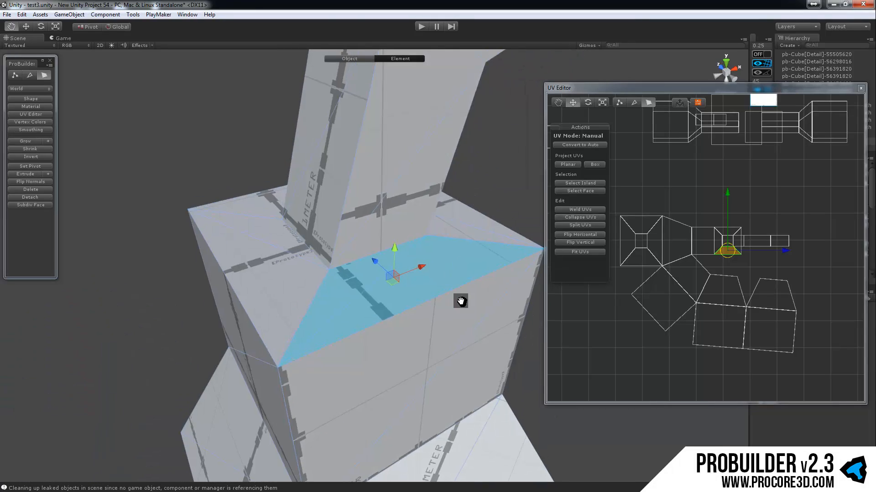
Try moving only the curved arm's lowest outer face UVs away from the ledge ring.
scroll(742, 271, "down", 3)
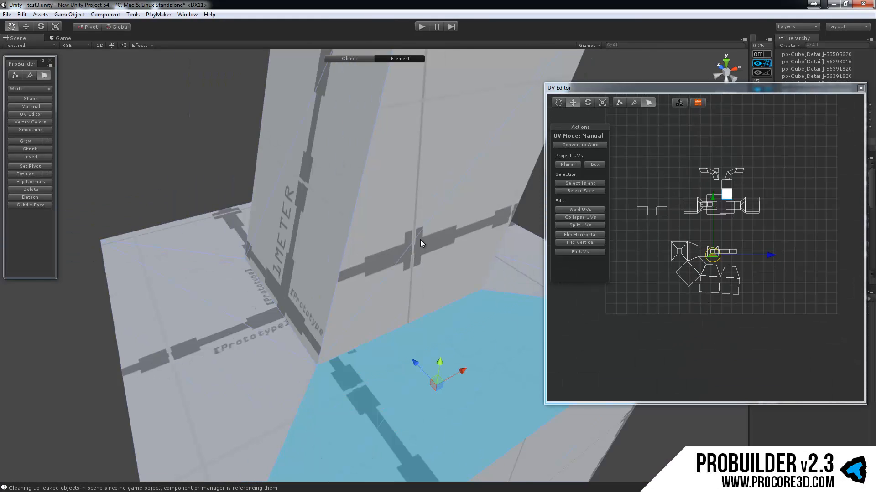
scroll(396, 251, "down", 12)
scroll(710, 256, "up", 6)
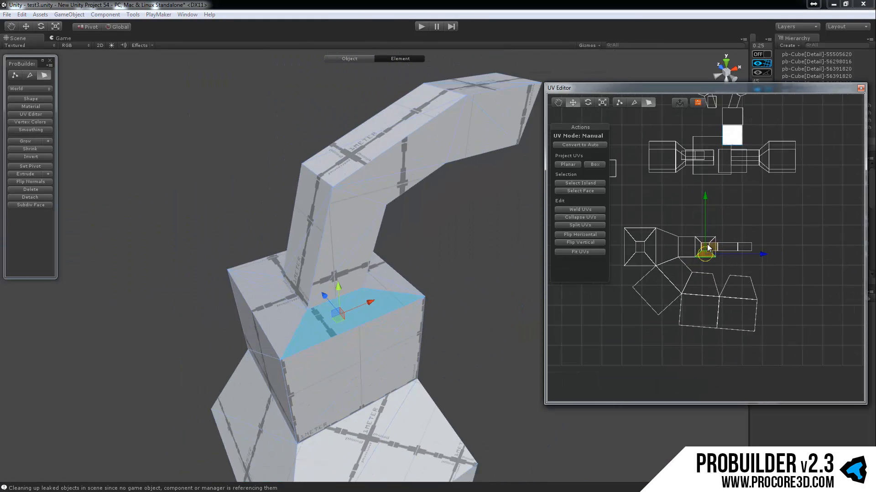
scroll(707, 245, "up", 5)
left_click(728, 240)
left_click(708, 241)
left_click_drag(367, 251, 401, 250, "alt")
left_click_drag(721, 252, 744, 256)
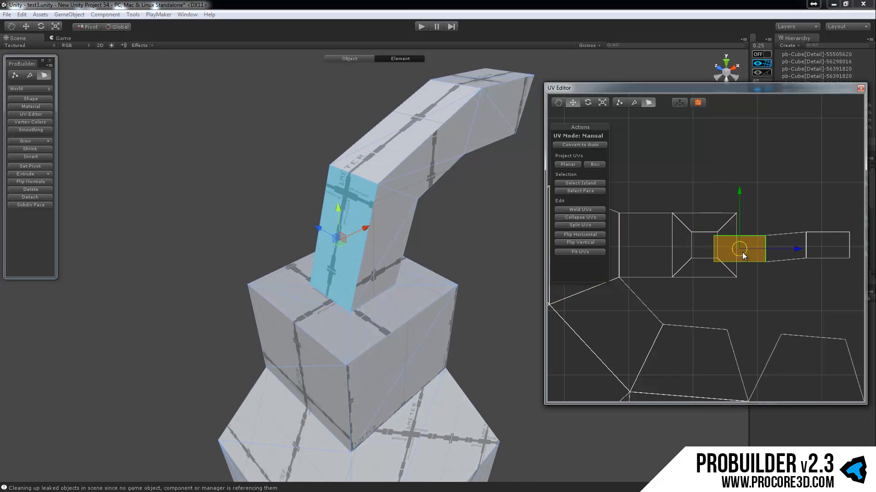
key("ctrl+z")
Select all three outer faces of the curved arm and move their UV strip clear of the ledge ring.
left_click_drag(476, 263, 333, 274, "alt")
middle_click_drag(786, 257, 757, 261)
left_click(771, 250, "shift")
left_click(803, 248, "shift")
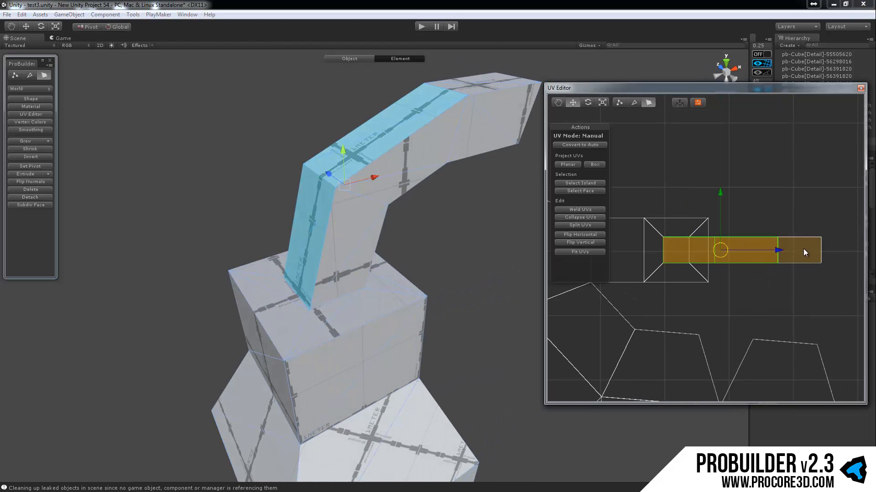
left_click_drag(741, 254, 792, 250)
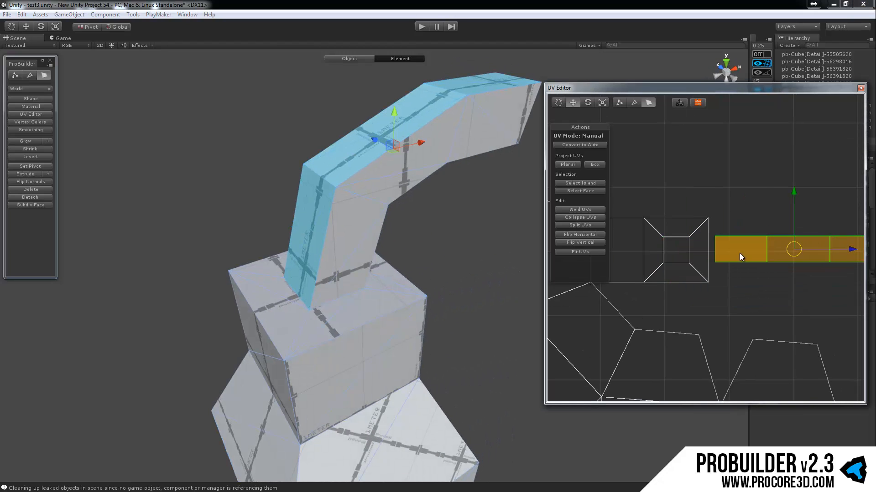
Autostitch the three faces along one side of the curved arm to the lower edge of its outer UV strip.
left_click(319, 211)
left_click(362, 203, "ctrl")
left_click(387, 133)
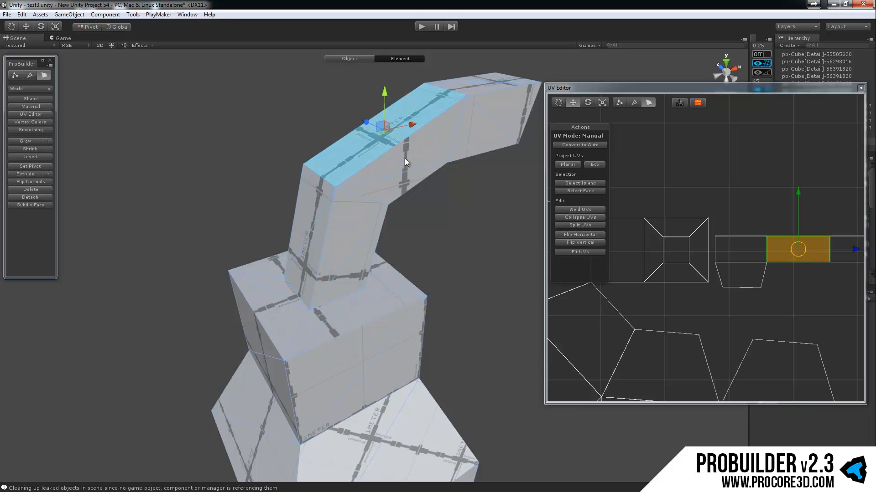
left_click(404, 158, "ctrl")
left_click_drag(404, 158, 438, 176, "alt")
left_click(431, 157)
left_click(391, 193, "ctrl")
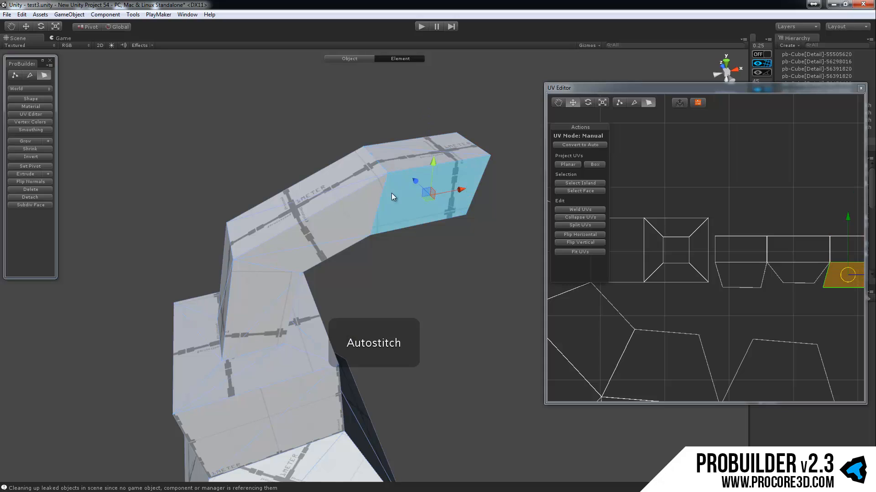
Autostitch the three faces on the curved arm's opposite side to the upper edge of the same UV strip.
left_click_drag(392, 193, 492, 262, "alt")
left_click(491, 263)
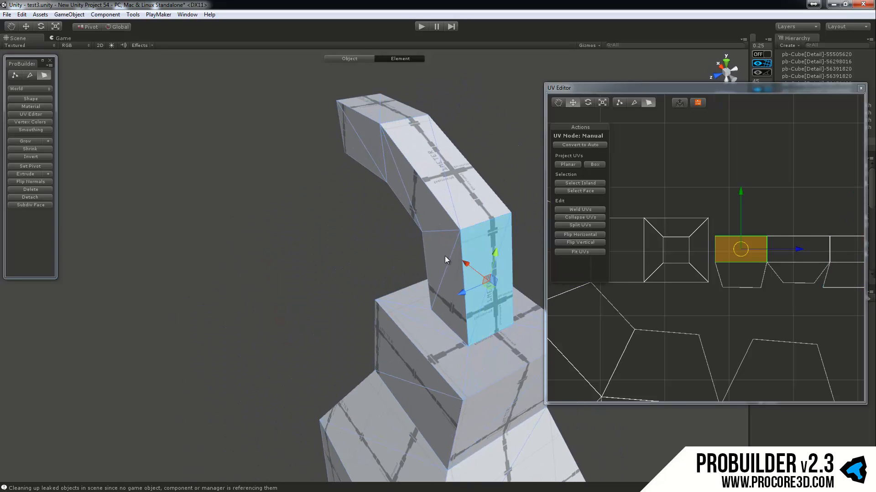
left_click(461, 190, "ctrl")
left_click_drag(430, 197, 397, 290, "alt")
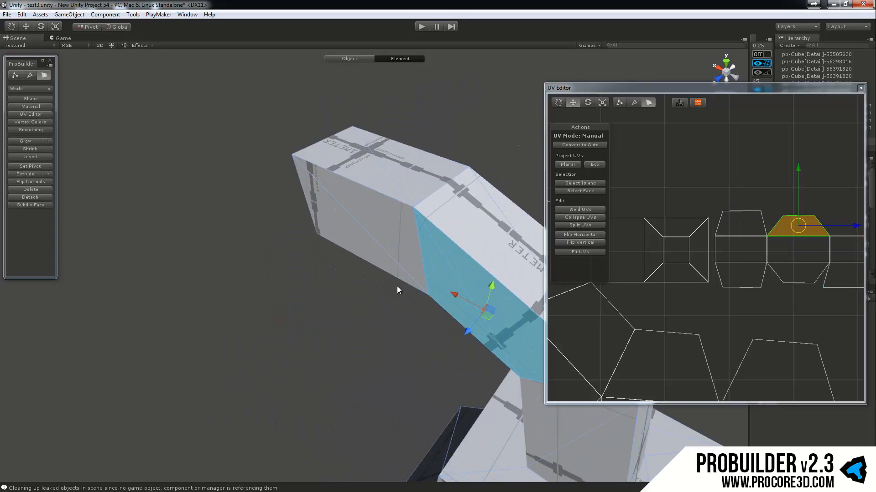
left_click(382, 193)
left_click(387, 258, "ctrl")
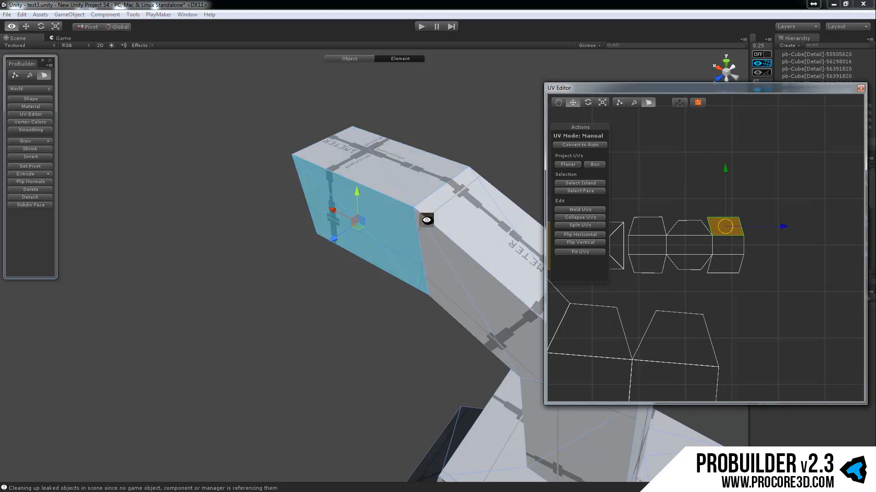
Autostitch the curved arm's end cap to the tip end of its outer UV strip.
left_click_drag(426, 221, 545, 194, "alt")
left_click(366, 154)
left_click(356, 181, "ctrl")
mouse_move(398, 282)
left_mouse_down("alt")
mouse_move(445, 253)
mouse_move(344, 250)
mouse_move(407, 296)
left_mouse_up("alt")
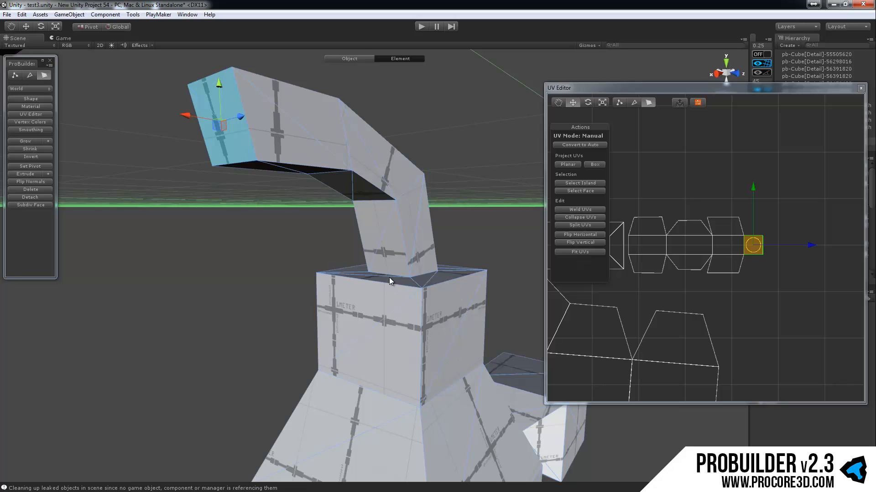
Autostitch the curved arm's three underside faces, each to its adjoining side face in the UV layout.
left_click(390, 278)
left_click(409, 234)
left_click(371, 223, "ctrl")
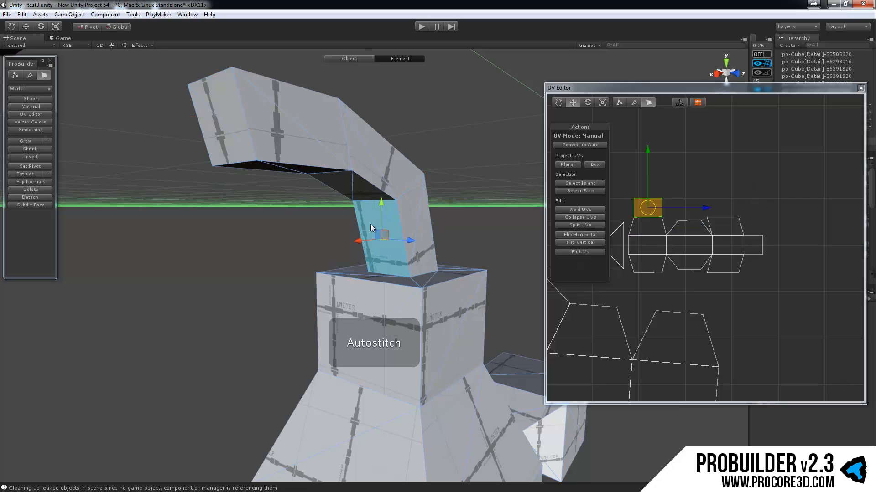
left_click(375, 167)
left_click(351, 191, "ctrl")
left_click_drag(352, 194, 377, 194, "alt")
left_click(306, 91)
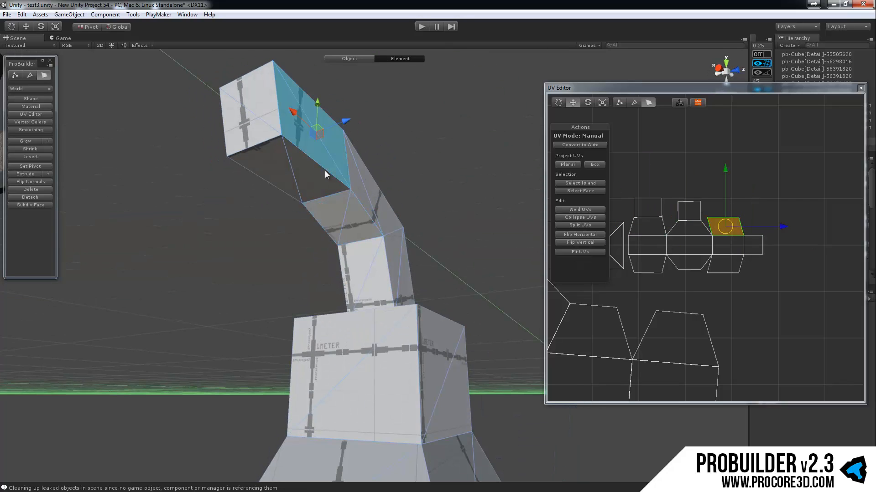
left_click(313, 179, "ctrl")
middle_click_drag(686, 283, 760, 285)
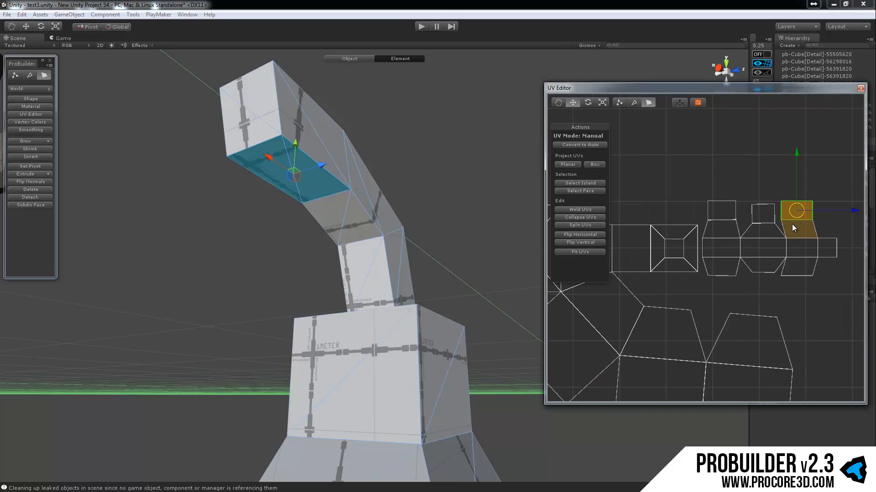
middle_click_drag(700, 278, 793, 234)
Autostitch an unattached side face of the upper block to the adjacent side face already joined to the top ledge ring.
scroll(793, 235, "down", 2)
scroll(792, 234, "down", 3)
left_click_drag(632, 188, 844, 346)
left_click_drag(467, 245, 324, 198, "alt")
left_click(400, 215)
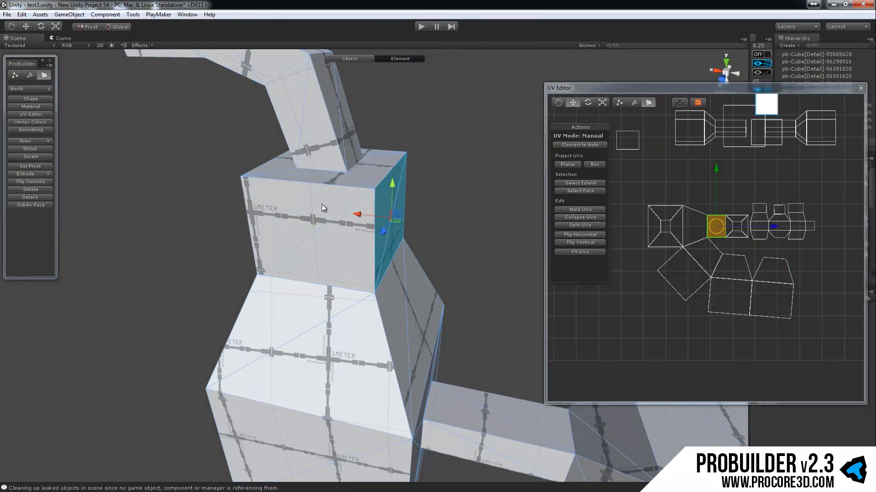
left_click(321, 204, "ctrl")
left_click_drag(261, 208, 328, 167, "alt")
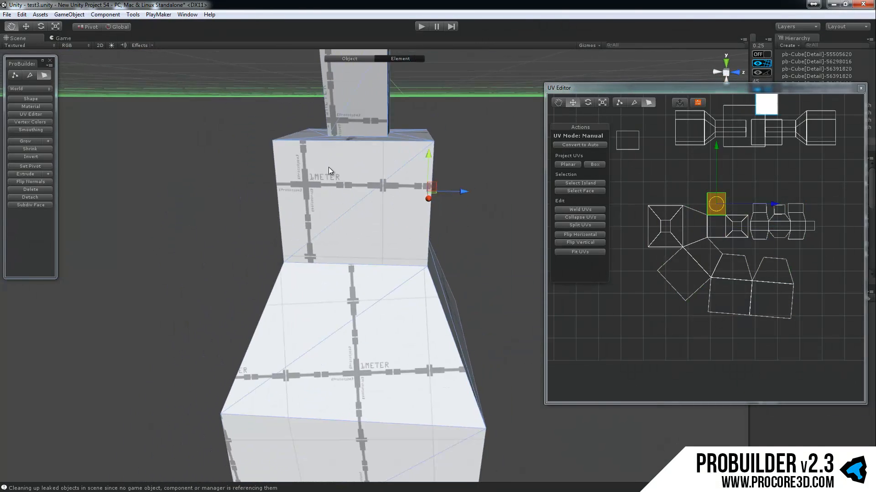
Autostitch the upper block's remaining side face to its neighbouring side faces in the UV layout.
left_click(343, 202)
left_click_drag(343, 202, 395, 263, "alt")
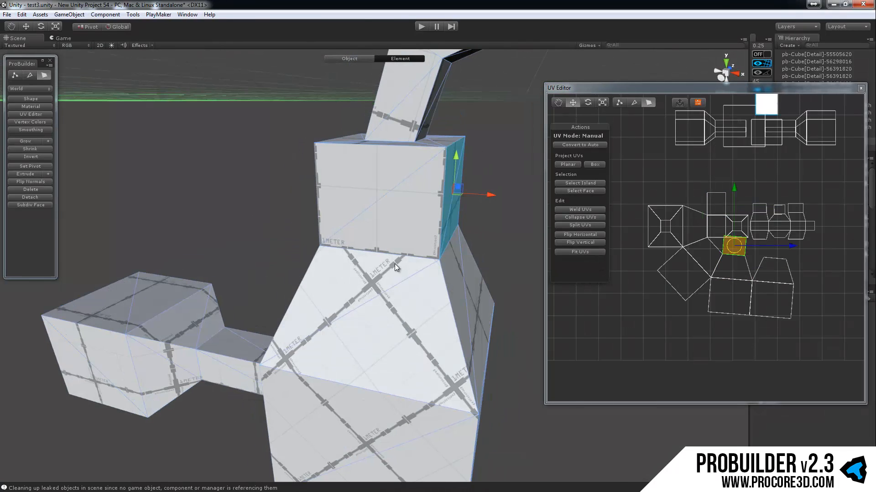
left_click(392, 206, "ctrl")
left_click_drag(393, 205, 363, 202, "alt")
left_click(363, 202, "ctrl")
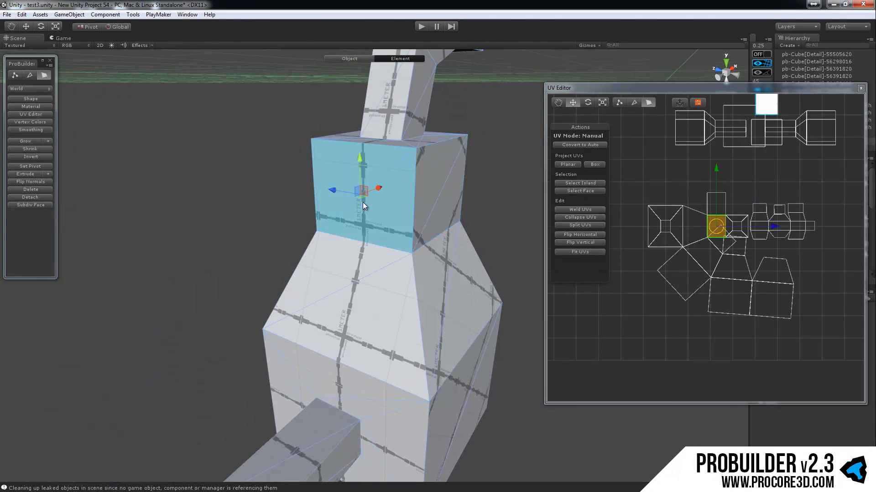
Examine how the upper block's stitched side faces lie against the ledge ring and the tapered body faces in the UV layout.
scroll(700, 273, "up", 10)
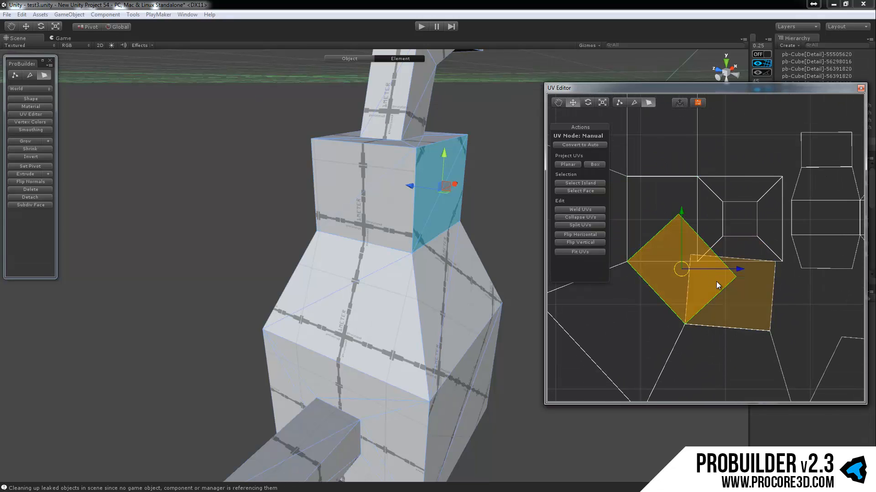
scroll(722, 281, "down", 4)
left_click(719, 278)
left_click_drag(488, 209, 429, 256, "alt")
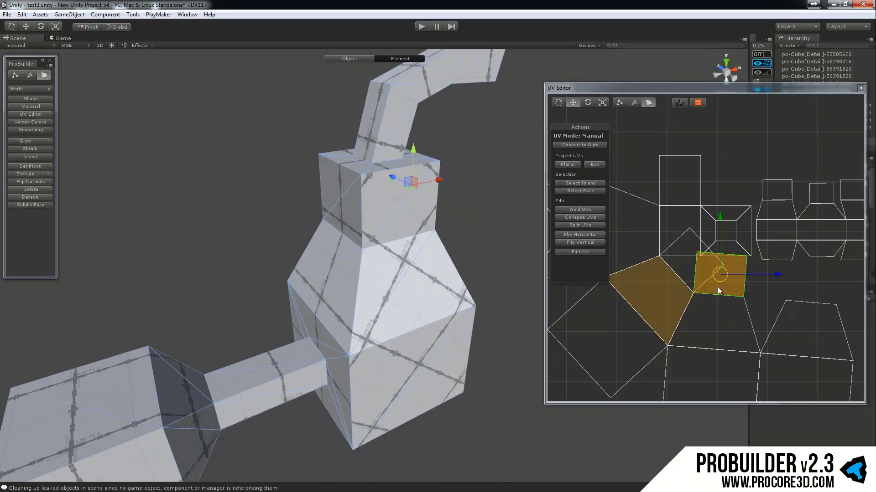
scroll(718, 287, "down", 5)
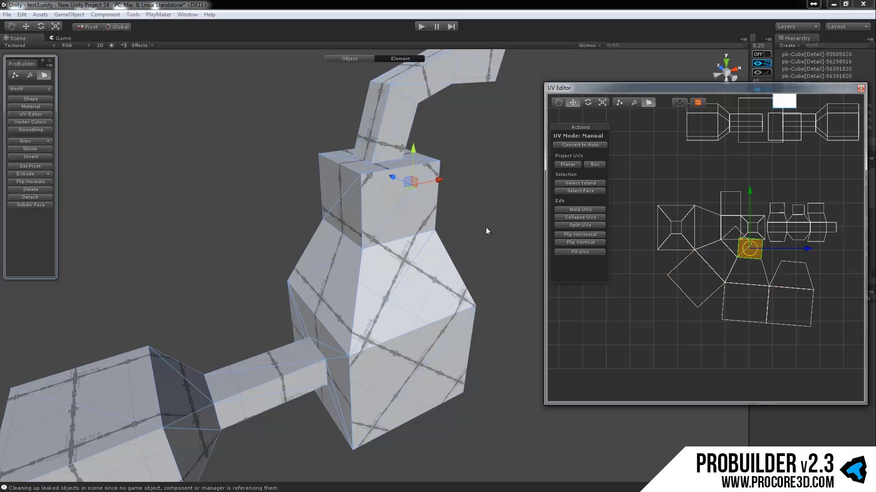
middle_click_drag(810, 252, 800, 275)
scroll(800, 286, "up", 1)
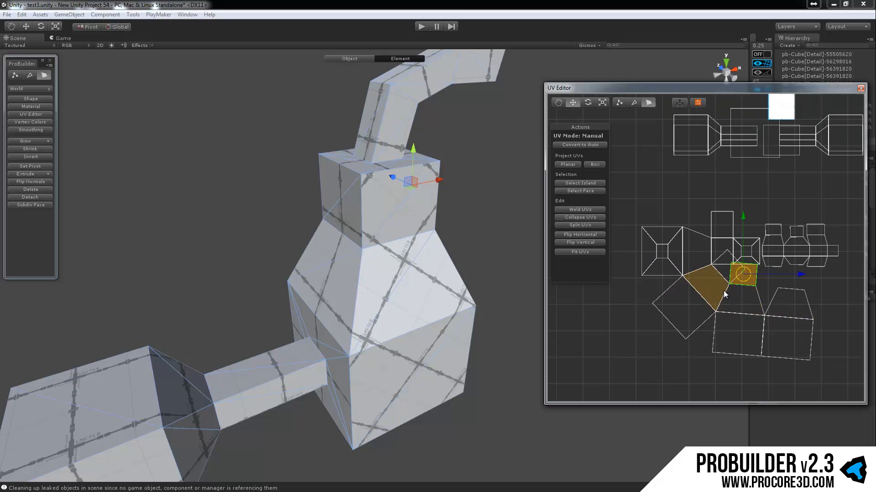
middle_click_drag(738, 294, 713, 282)
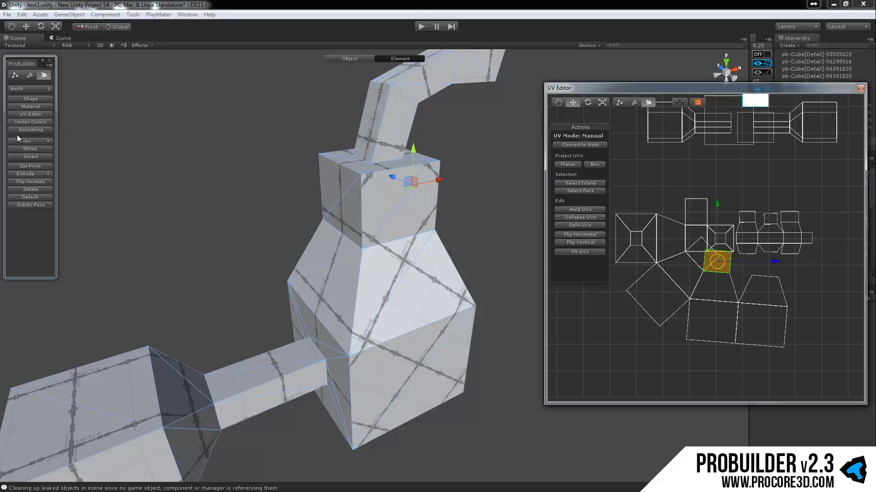
left_click(29, 76)
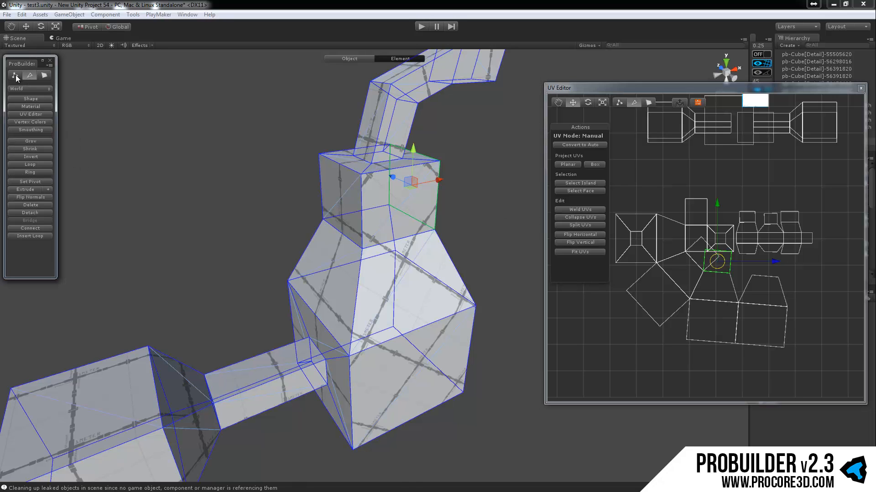
left_click(15, 75)
left_click(44, 75)
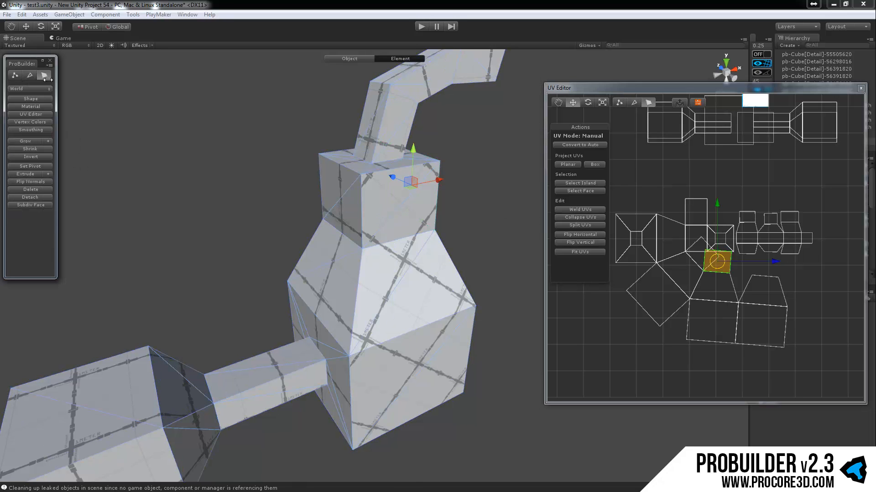
left_click(592, 273)
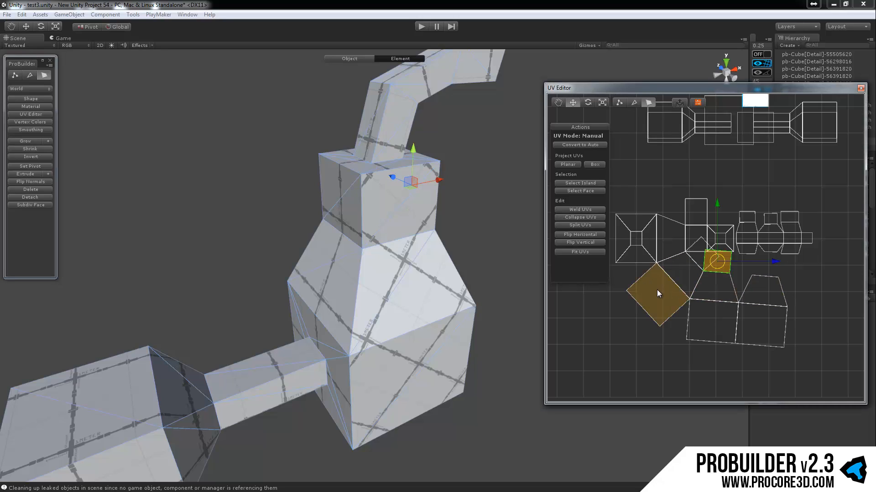
Select the UV vertex where the lower body's two square faces meet their tapered faces, in vertex mode, and weld it.
left_click(763, 321)
left_click(750, 291, "shift")
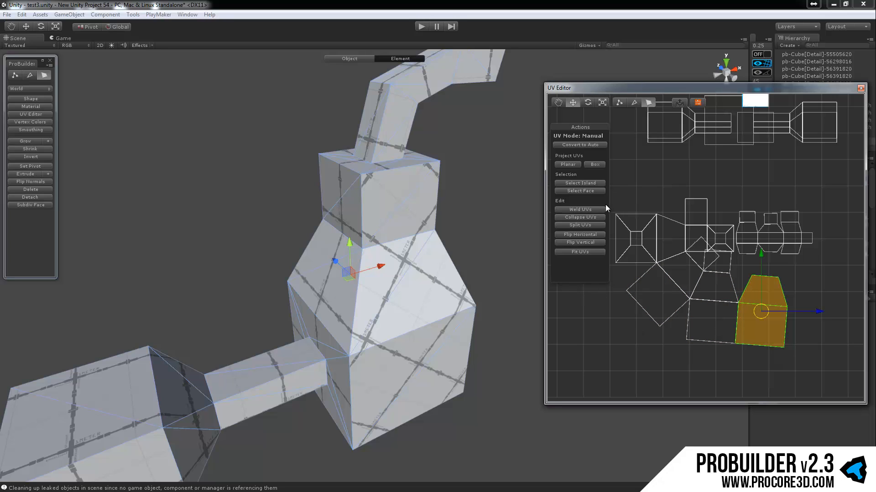
middle_click_drag(741, 303, 685, 307)
scroll(686, 307, "up", 5)
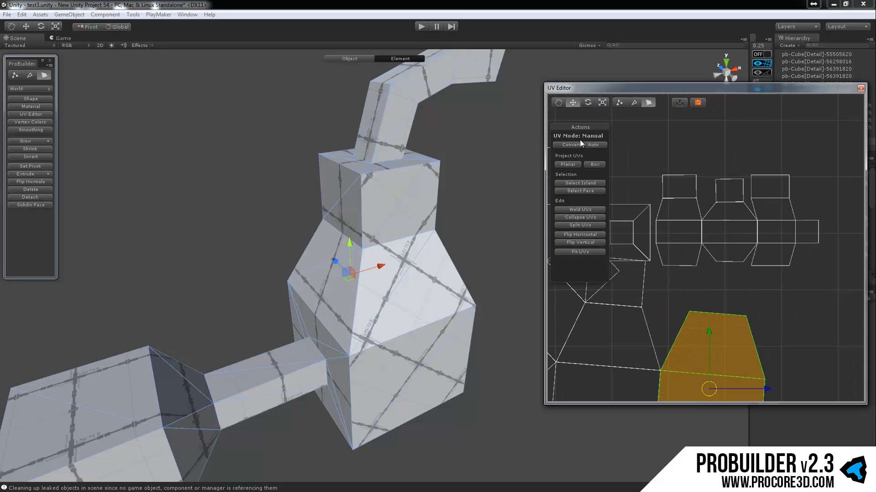
middle_click_drag(694, 338, 716, 275)
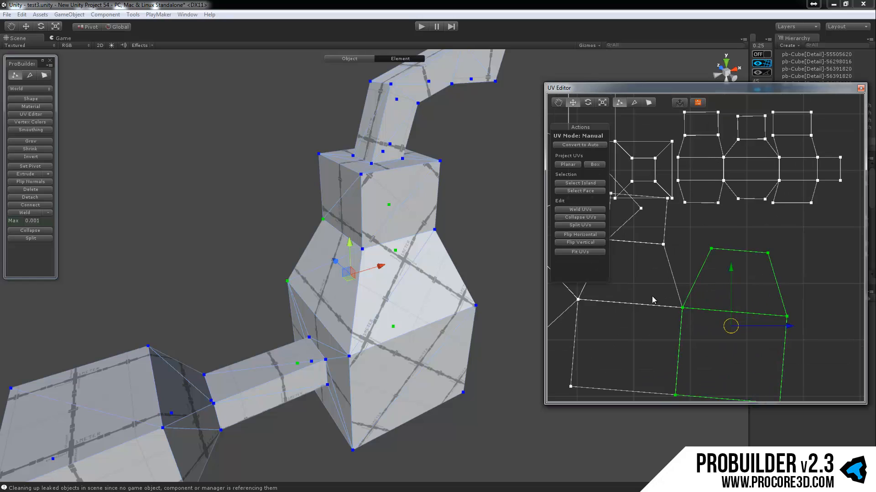
left_click(702, 333)
middle_click_drag(710, 325, 731, 293)
left_click(594, 210)
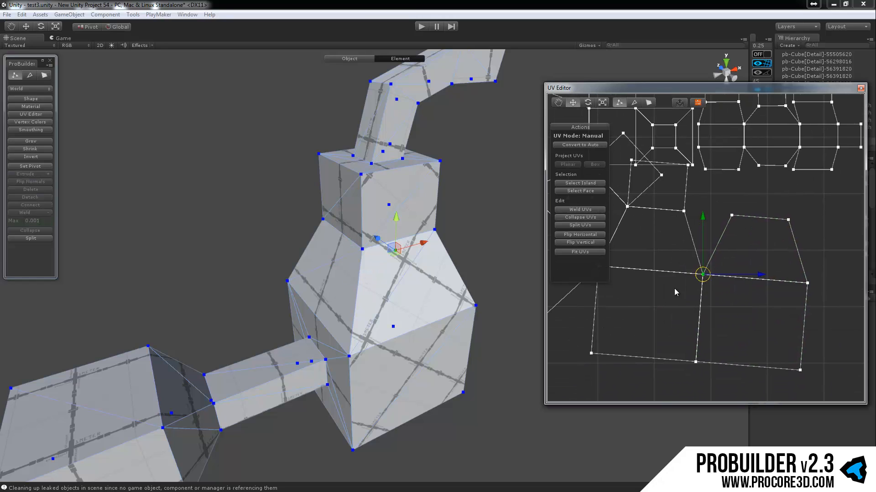
Collapse the two facing corner UV vertices of the neighbouring tapered body faces into one point.
middle_click_drag(693, 221, 685, 243)
left_click_drag(663, 223, 737, 253)
left_click_drag(462, 240, 430, 291, "alt")
scroll(430, 291, "up", 4)
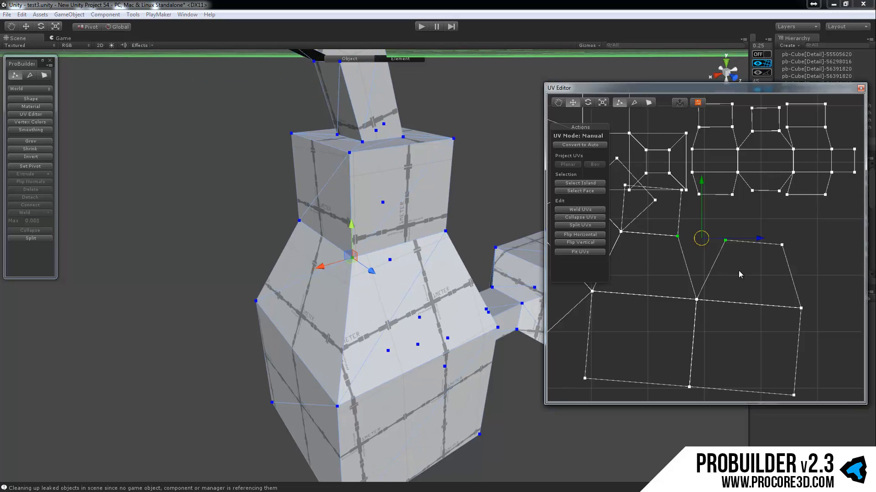
middle_click_drag(739, 273, 744, 279)
middle_click_drag(630, 272, 655, 277)
left_click(593, 218)
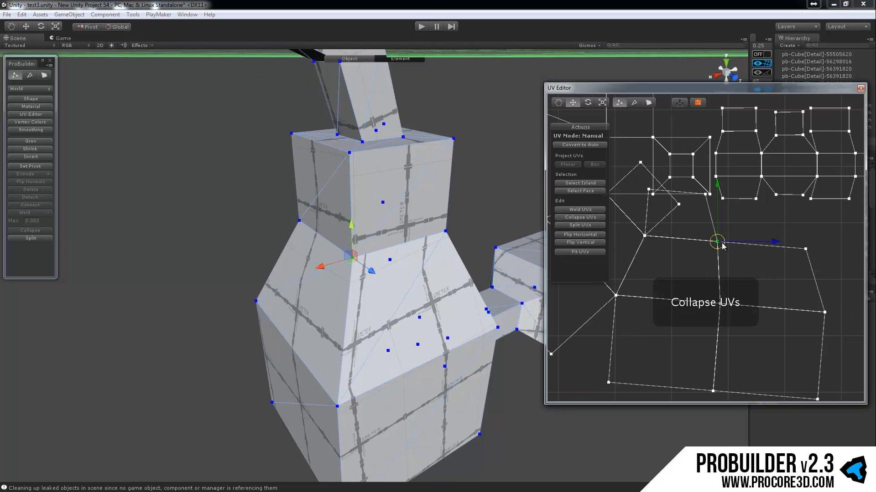
Try collapsing the two UV vertices on the square body faces' shared edge, and undo the recent collapses.
middle_click_drag(775, 301, 742, 256)
left_click_drag(688, 242, 751, 397)
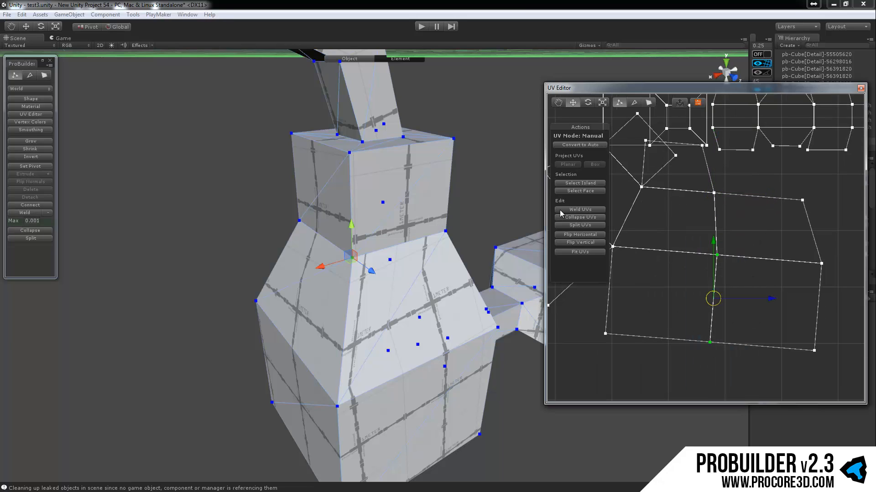
left_click(591, 218)
middle_click_drag(753, 256, 743, 238)
key("ctrl+z")
key("ctrl+z")
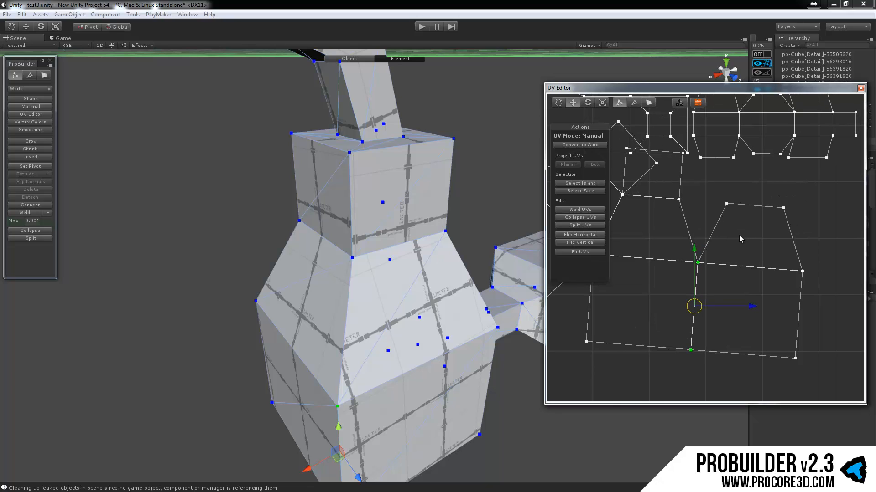
Try closing the gap between the tapered body faces by collapsing their facing UV corners again, and undo that collapse.
left_click_drag(738, 235, 739, 235)
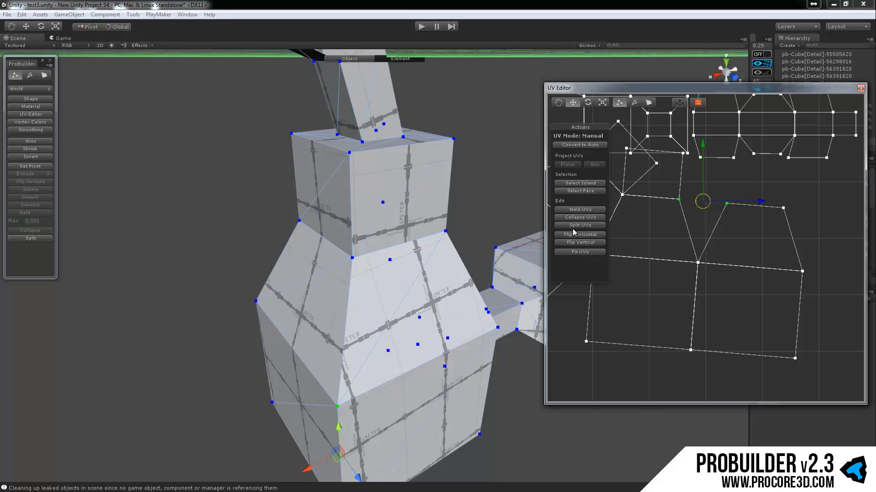
left_click(580, 217)
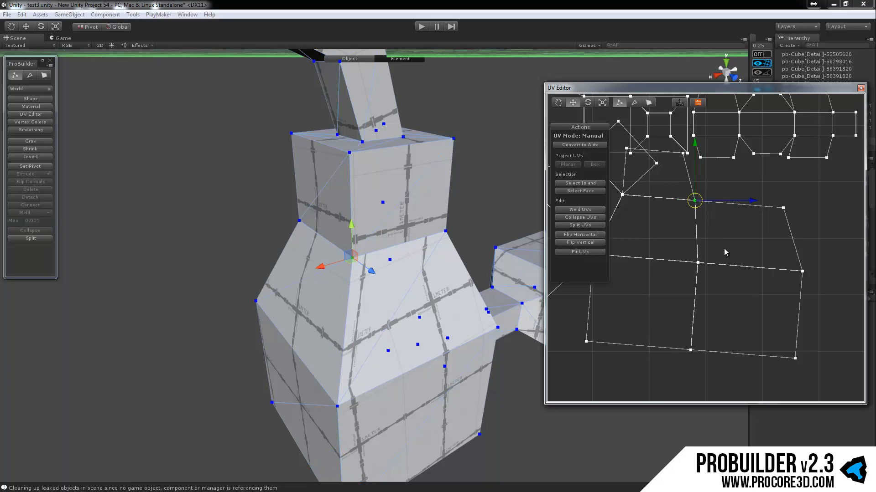
middle_click_drag(393, 232, 392, 204)
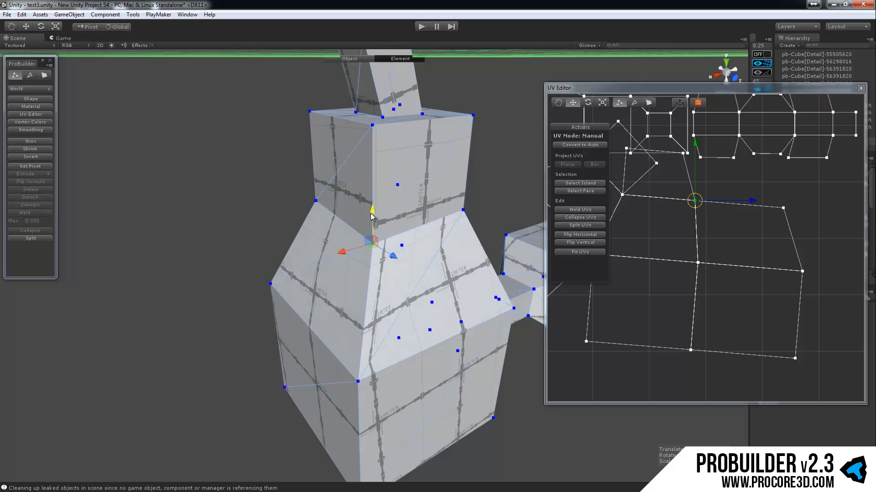
middle_click_drag(713, 275, 719, 295)
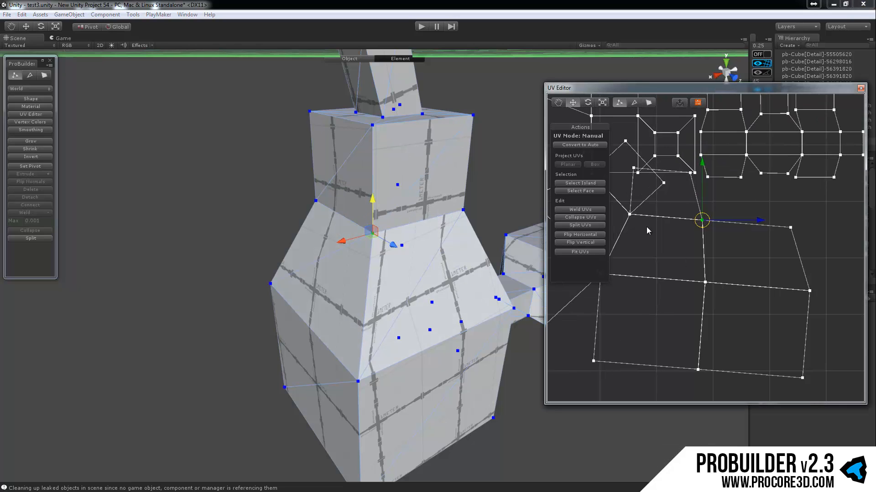
middle_click_drag(774, 258, 753, 242)
key("ctrl+z")
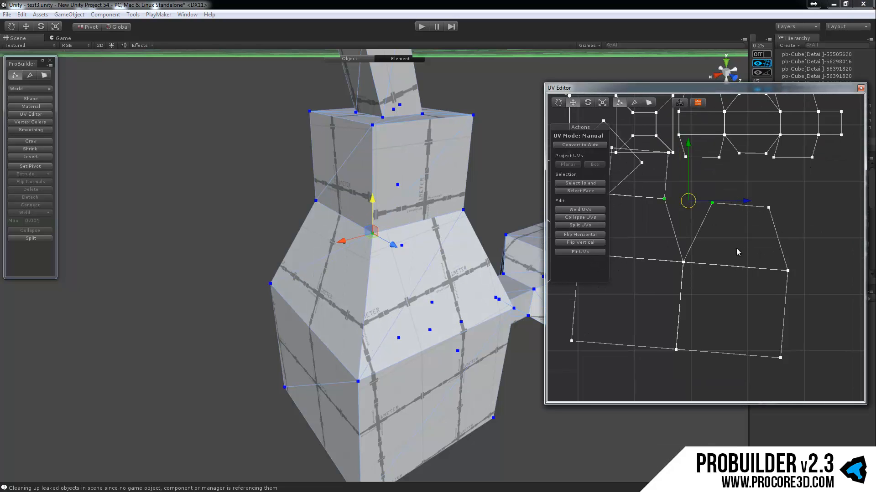
Return to face mode and select the outermost square face of the lower body in the UV layout.
left_click(648, 103)
left_click(741, 291)
scroll(718, 271, "down", 4)
scroll(688, 274, "down", 3)
middle_click_drag(688, 274, 751, 290)
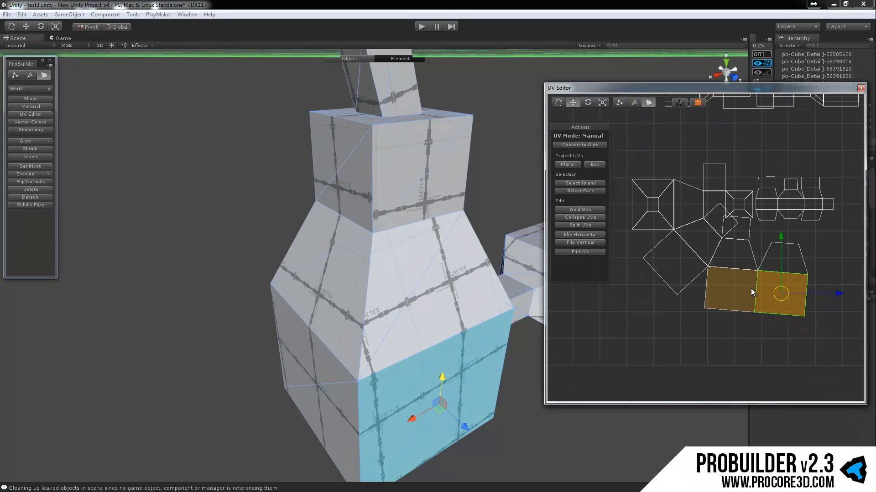
Select the connected square, tapered and upper faces of the body, split them from their neighbours, and move them clear of the other UV islands.
left_click(730, 257, "shift")
left_click(782, 258, "shift")
left_click(741, 235, "shift")
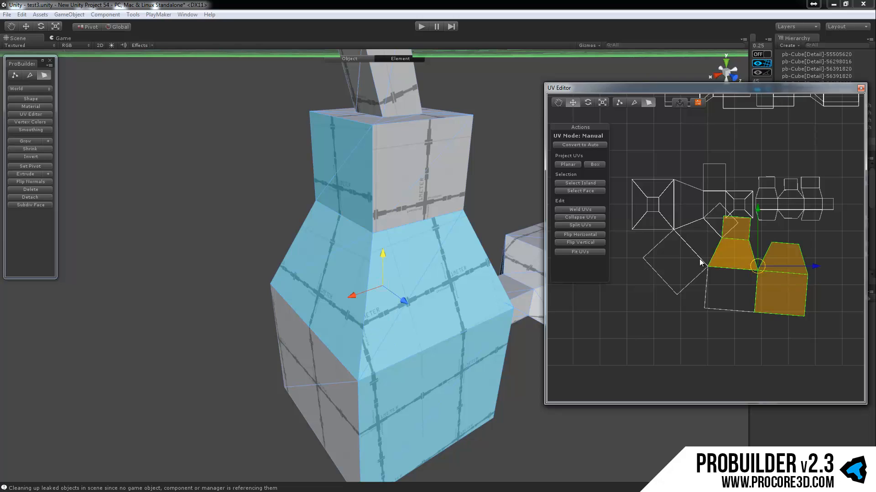
left_click(680, 259, "shift")
left_click(690, 236, "shift")
left_click(712, 223, "shift")
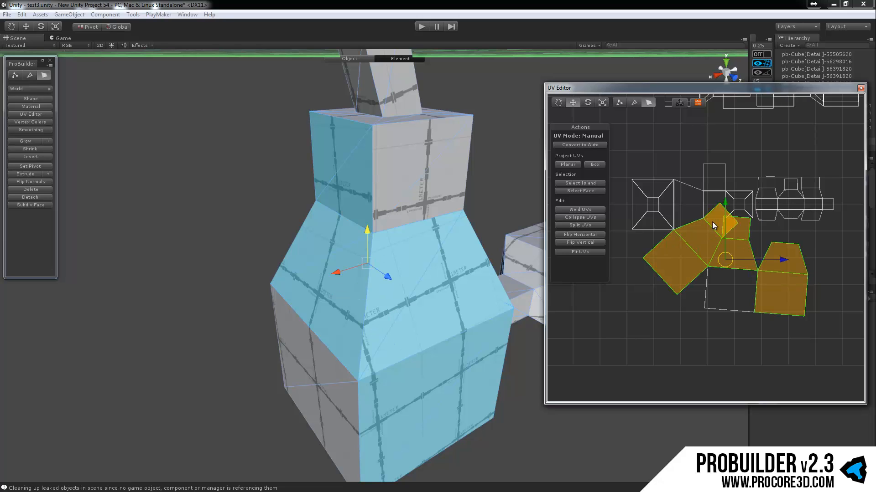
left_click(734, 289, "shift")
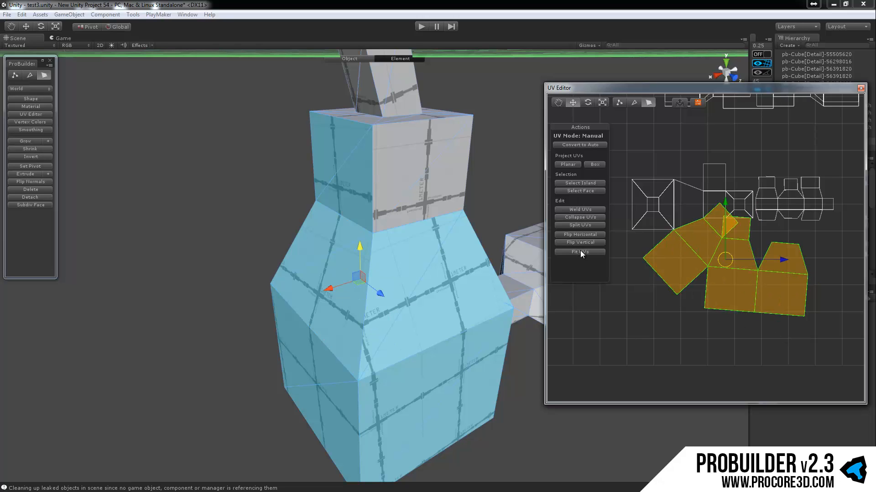
left_click(578, 224)
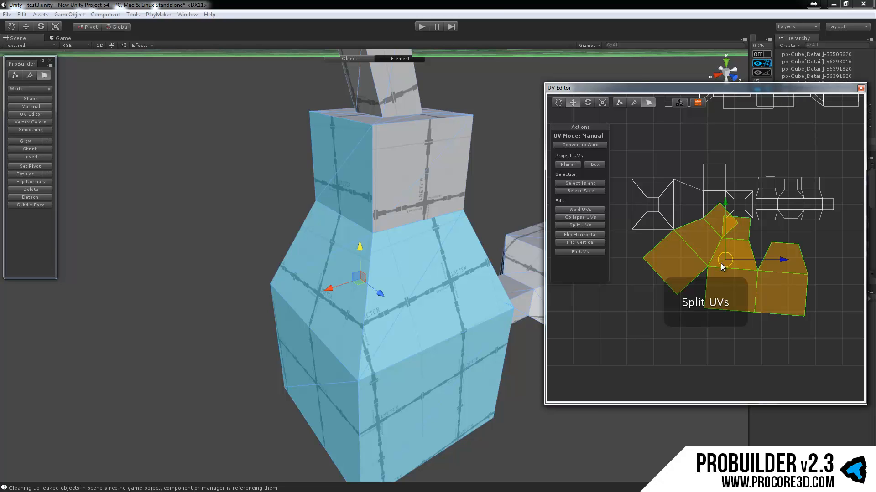
left_click_drag(720, 263, 645, 299)
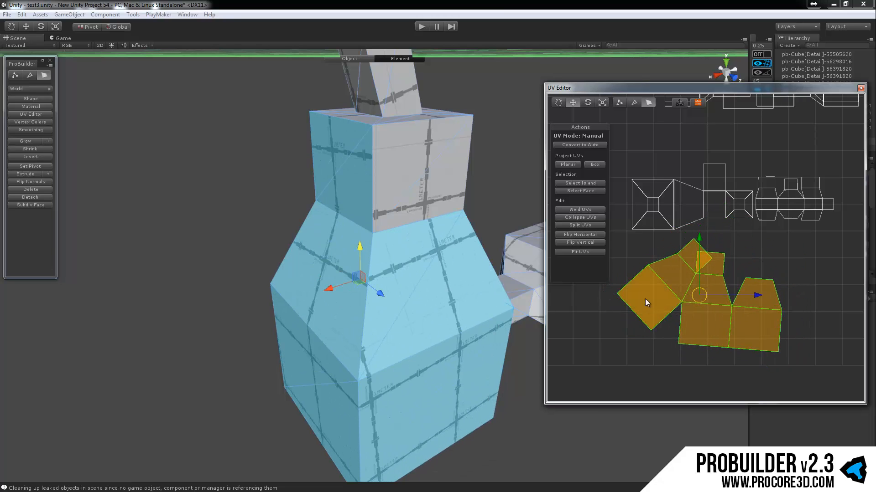
Split the slanted strip of square, tapered and upper faces from the body group and move it away from the remaining faces.
left_click(644, 300)
left_click(664, 276, "shift")
left_click(690, 250, "shift")
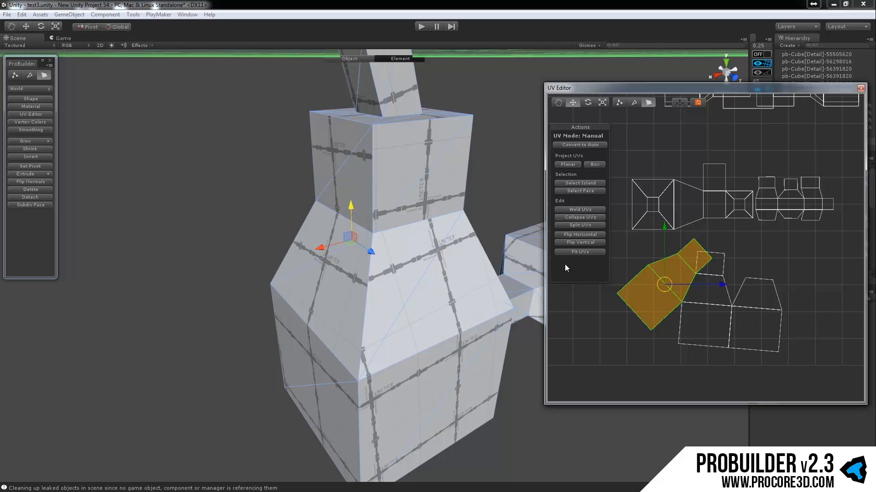
left_click(593, 225)
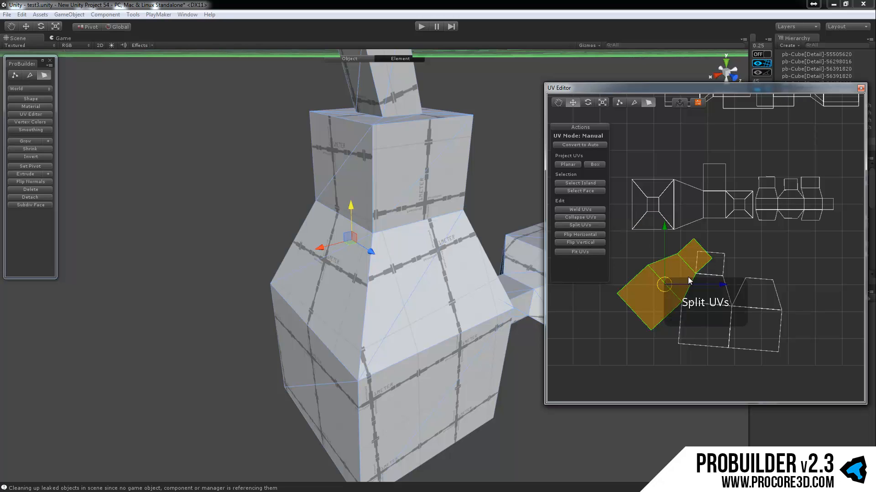
left_click_drag(663, 291, 627, 308)
middle_click_drag(631, 315, 639, 309)
Rotate the three-face strip upright, with its small square face on top, and shift it slightly toward the remaining body faces.
key("e")
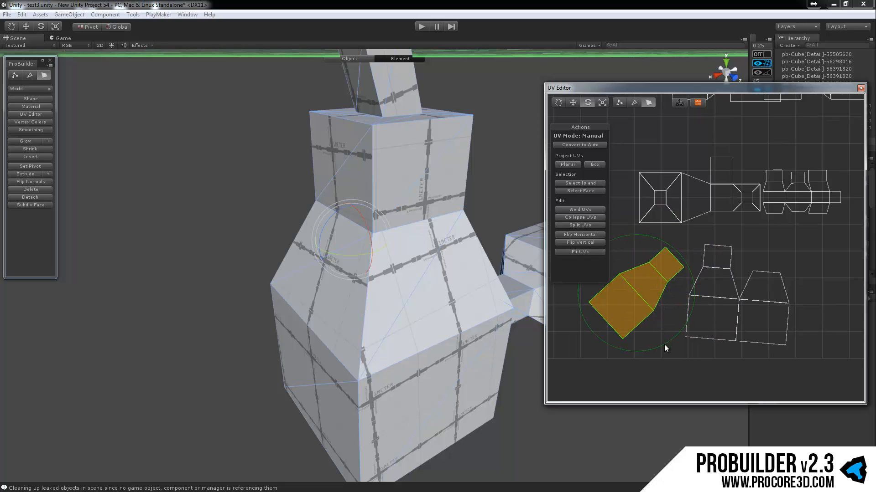
left_click_drag(665, 341, 736, 312)
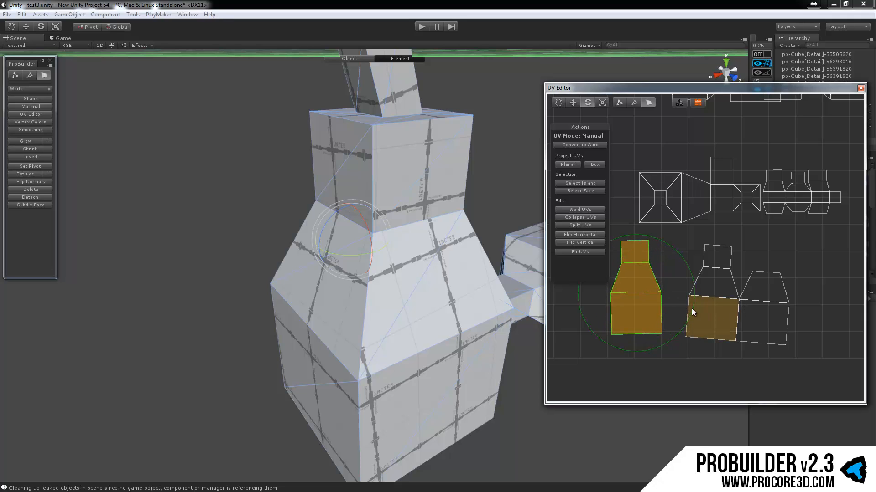
middle_click_drag(691, 308, 721, 286)
scroll(678, 288, "up", 3)
key("w")
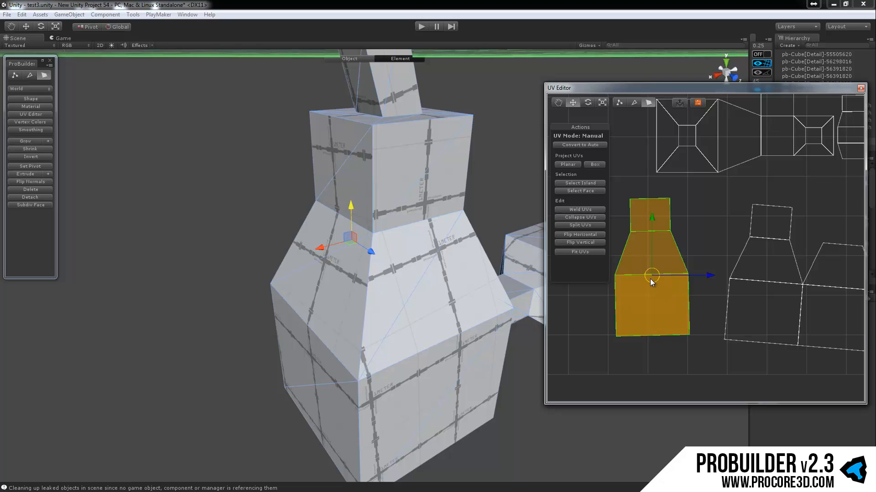
left_click_drag(650, 278, 666, 268)
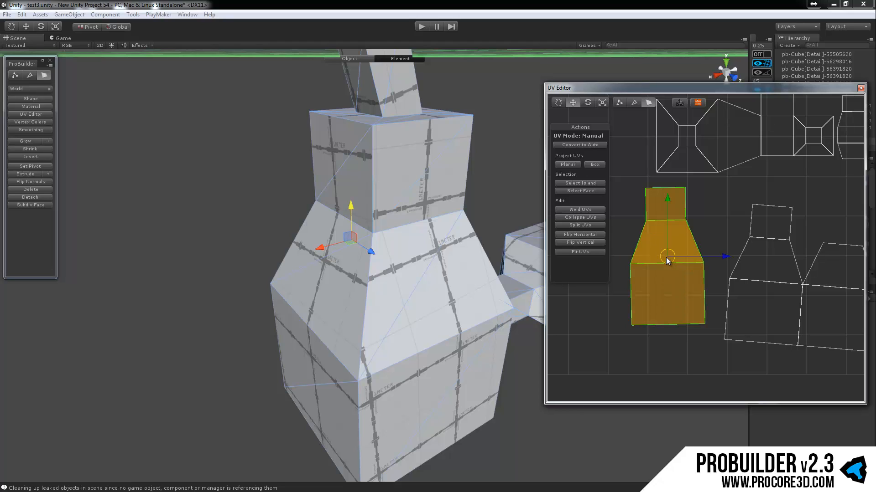
Reselect all three faces of the strip and relocate the transform pivot to the lower-left corner of its large square face.
right_click(668, 262)
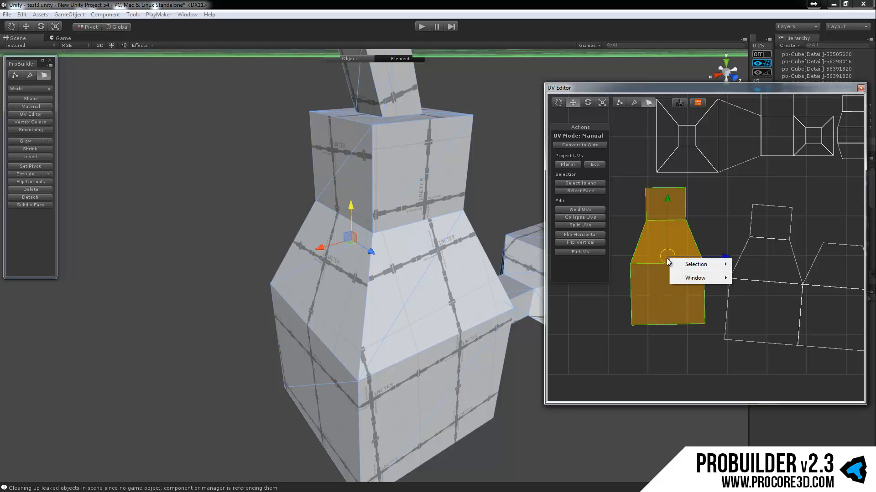
left_click(718, 221)
left_click(680, 231)
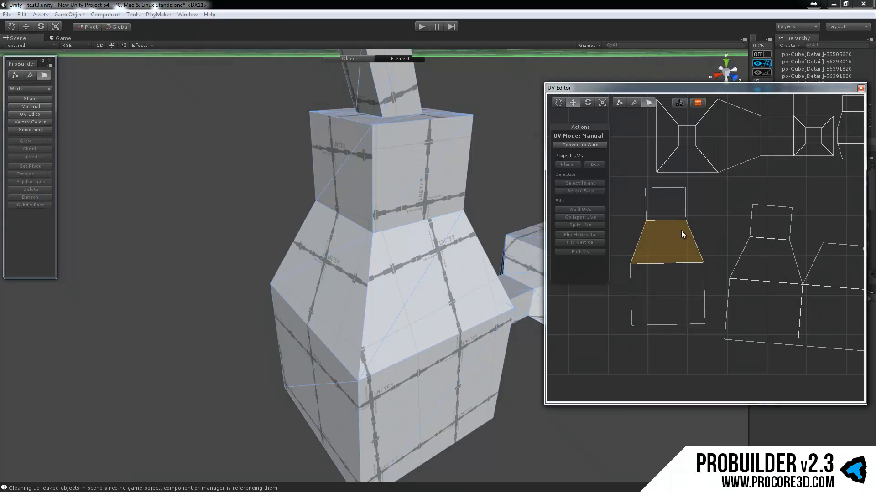
left_click(665, 203, "shift")
left_click(647, 294, "shift")
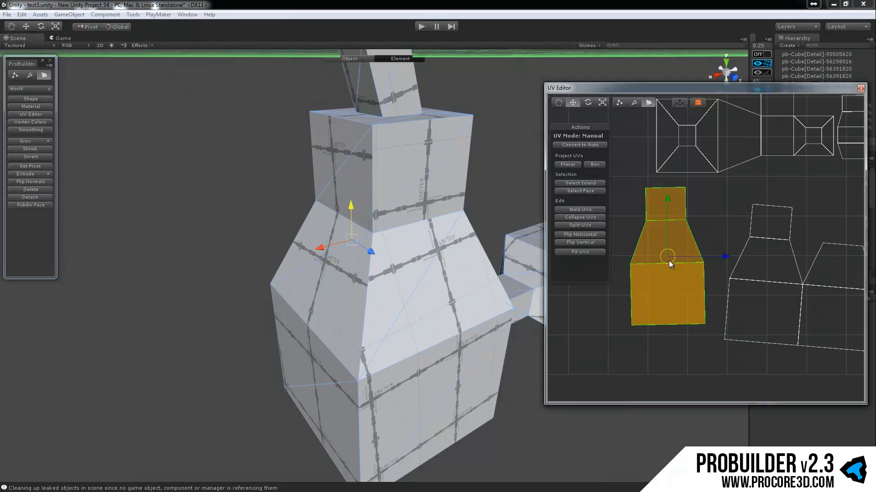
middle_click_drag(669, 258, 667, 268)
left_click_drag(667, 268, 631, 339)
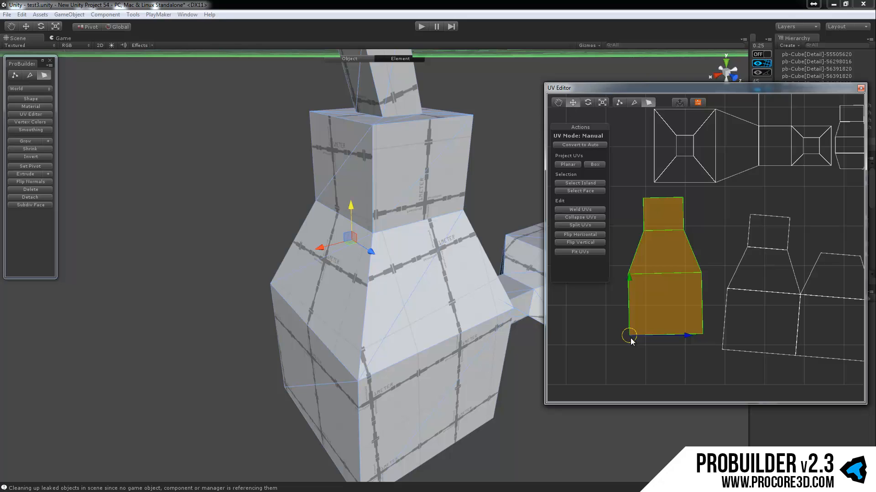
Try rotating the strip about its corner pivot, and scale it down uniformly to about half size from that corner.
scroll(634, 339, "down", 2)
key("e")
left_click_drag(696, 340, 728, 353)
key("r")
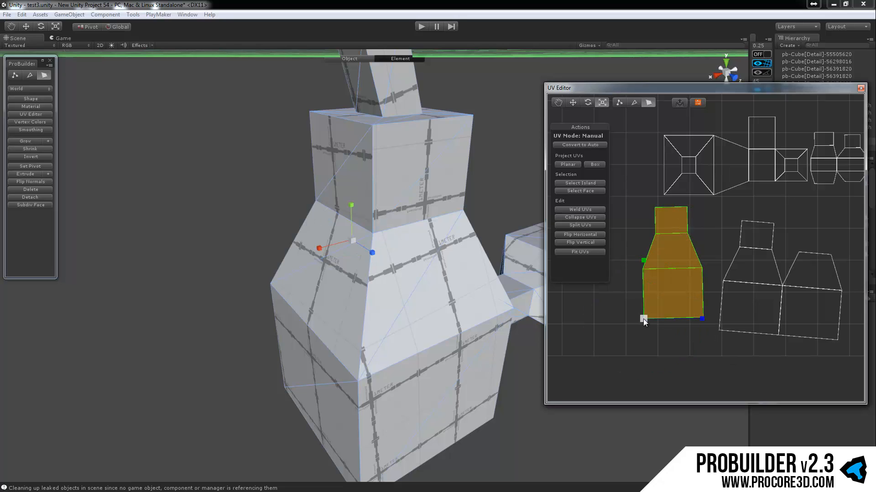
left_click_drag(643, 319, 661, 340)
key("w")
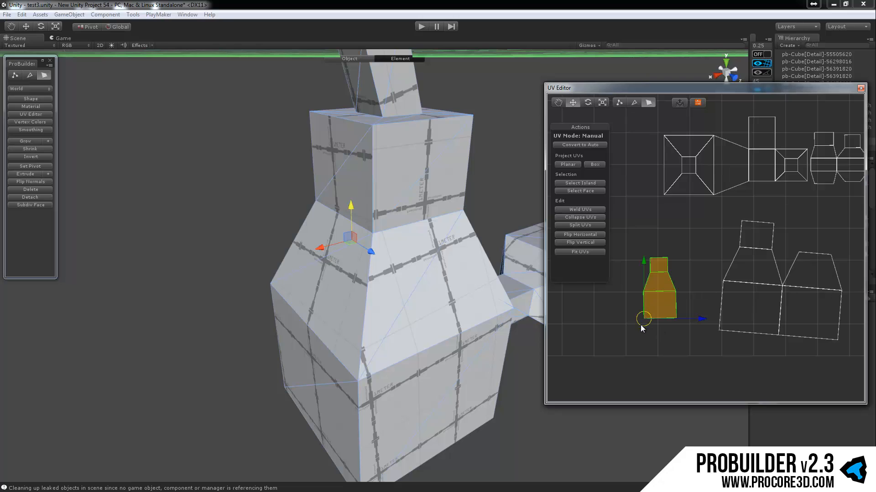
Return the transform pivot to the strip's centre and move the strip up toward the island with the square ends.
left_click(659, 318)
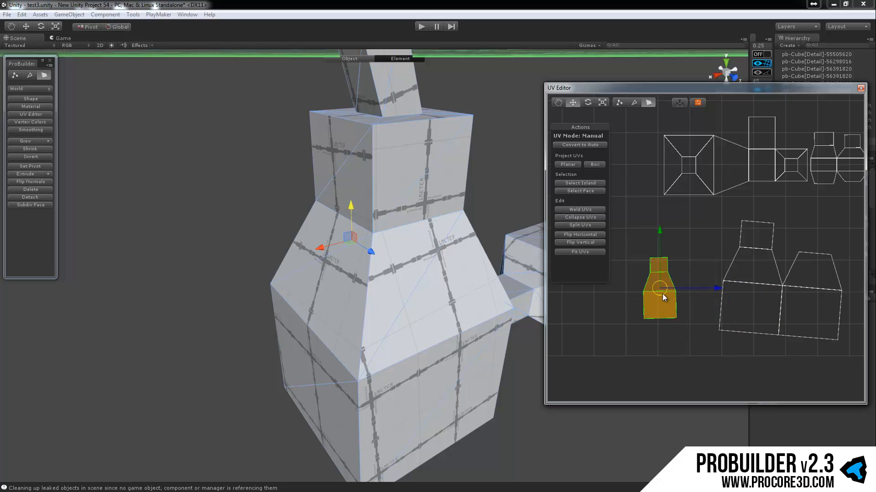
scroll(662, 294, "up", 3)
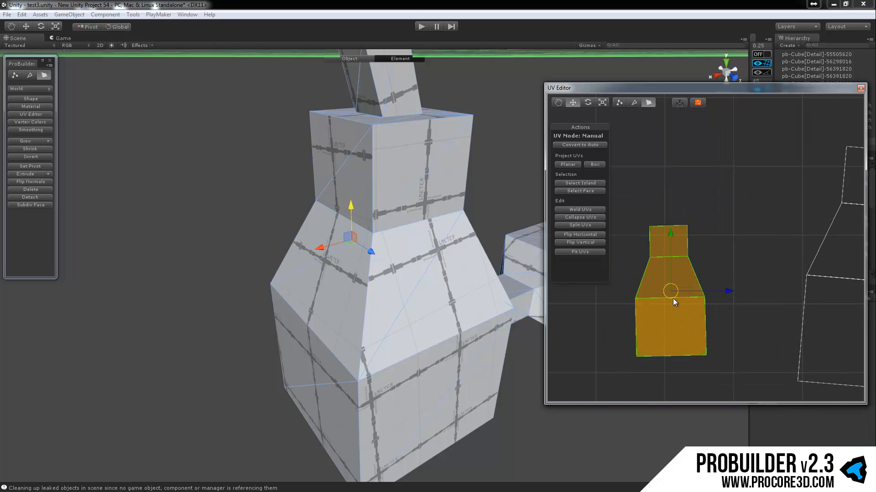
left_click_drag(674, 302, 648, 274)
scroll(628, 304, "down", 3)
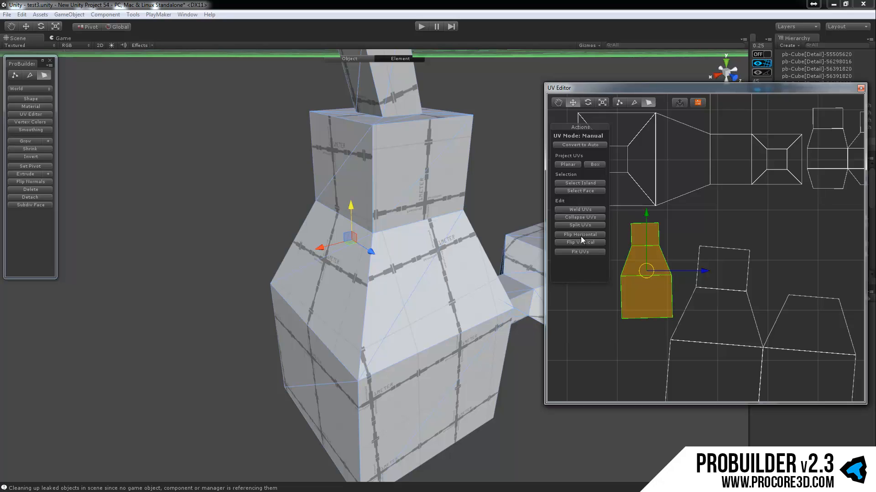
Select the entire square-ended body island above the strip and flip it both horizontally and vertically.
scroll(731, 275, "down", 3)
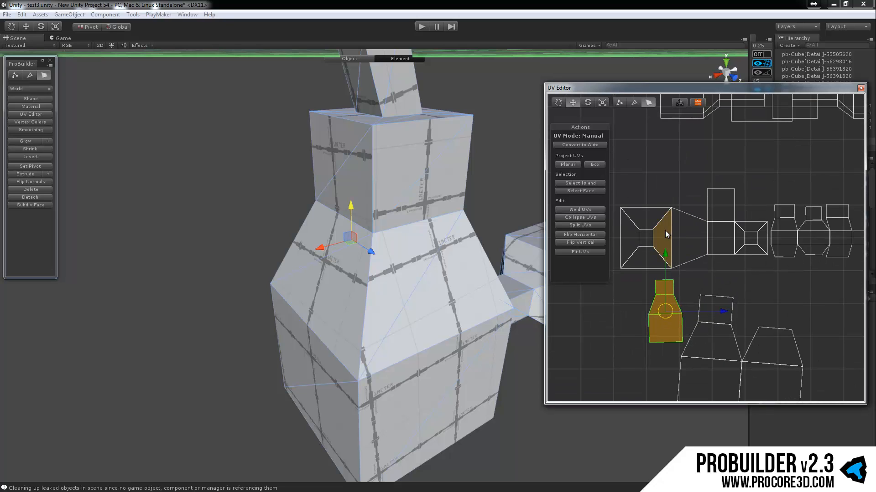
left_click(665, 232)
double_click(667, 258)
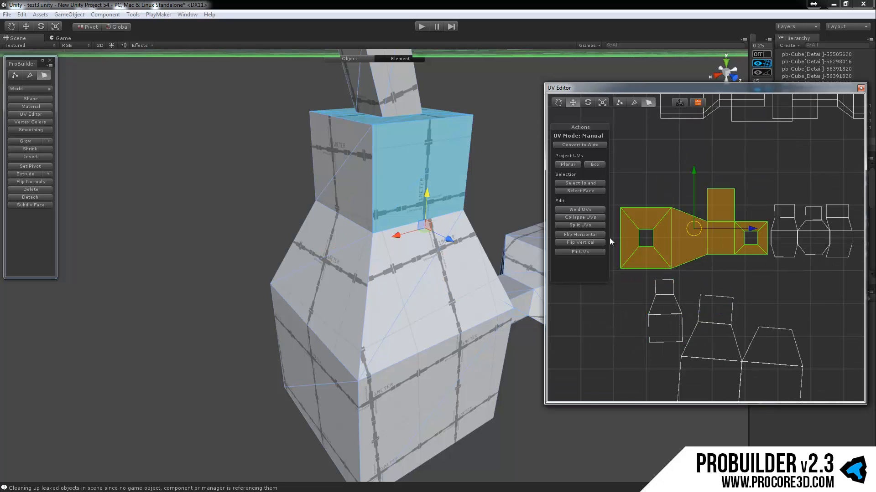
left_click_drag(450, 192, 313, 188, "alt")
middle_click_drag(695, 278, 720, 255)
left_click(592, 235)
left_click(590, 243)
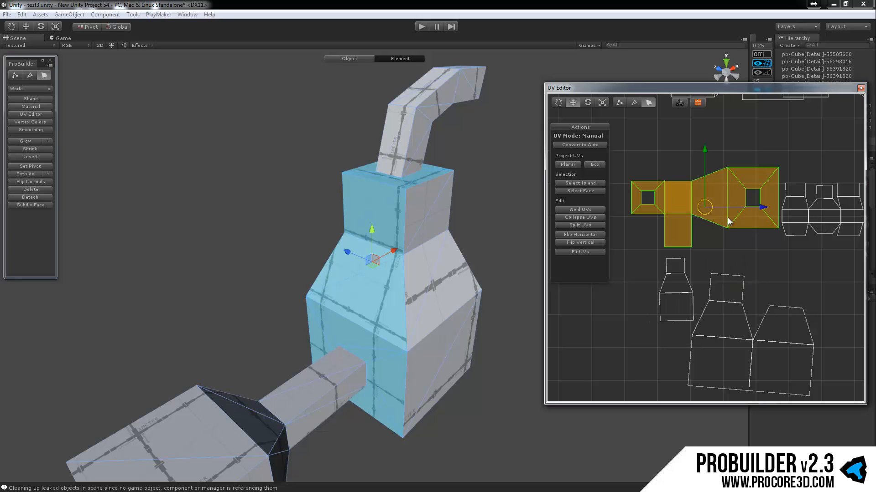
Fit the flipped body island to the 0-1 texture square and move it up inside the square.
middle_click_drag(732, 249, 719, 271)
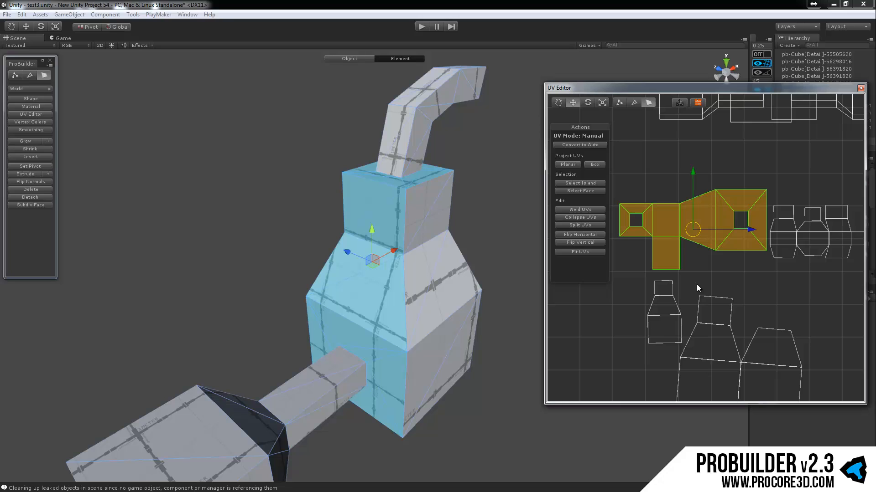
scroll(732, 283, "down", 3)
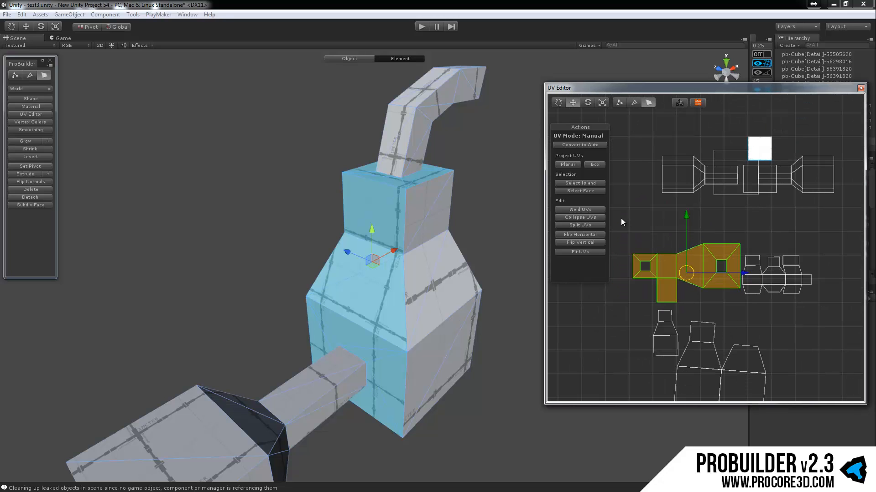
left_click(582, 252)
scroll(711, 234, "up", 5)
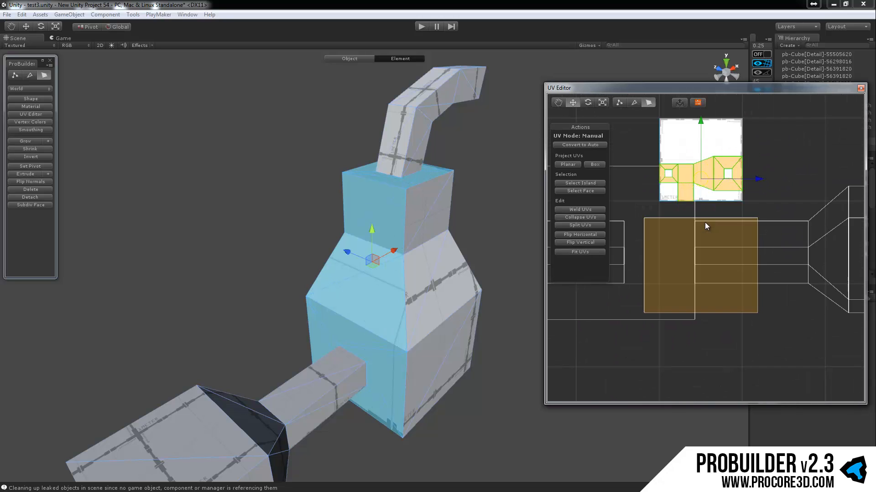
scroll(704, 222, "up", 4)
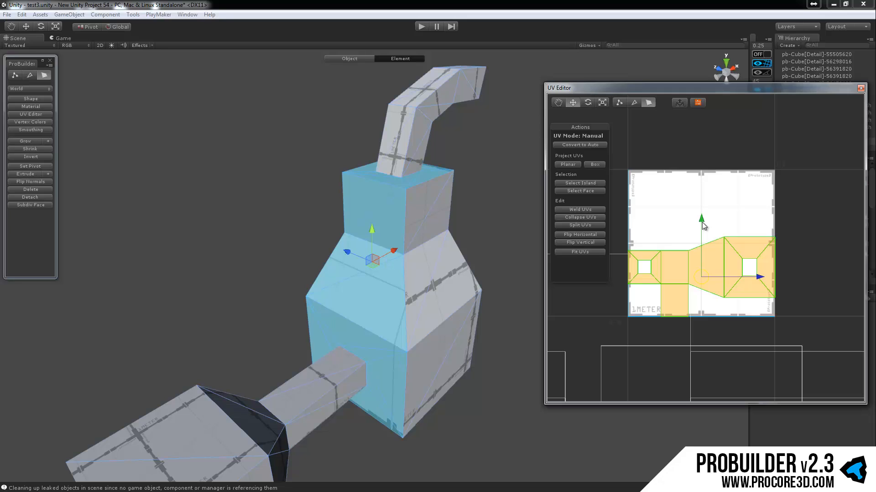
left_click_drag(703, 225, 703, 181)
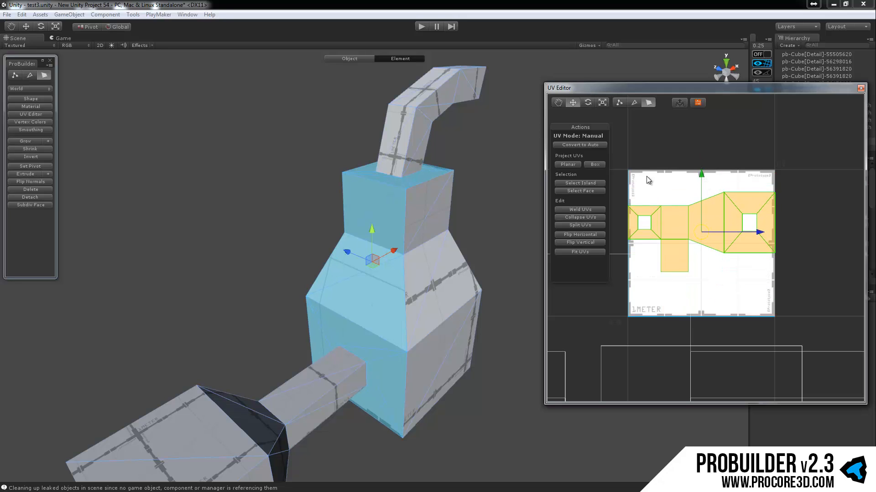
scroll(697, 276, "up", 3)
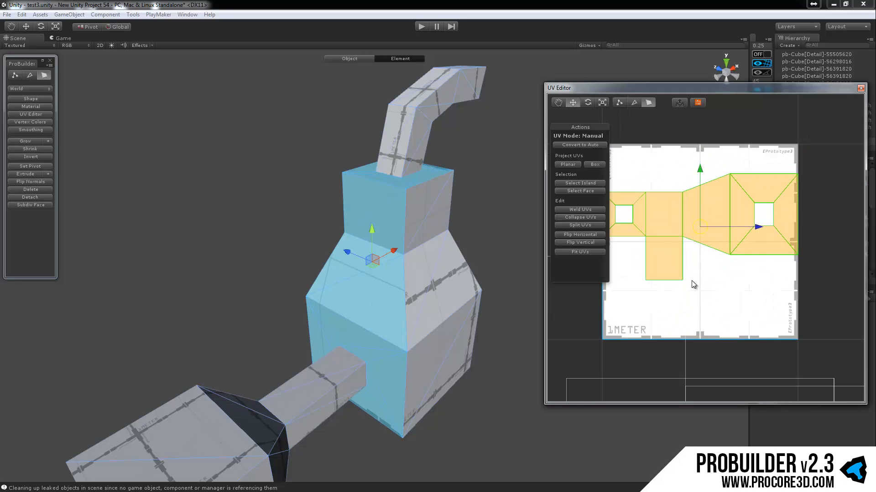
middle_click_drag(765, 277, 748, 279)
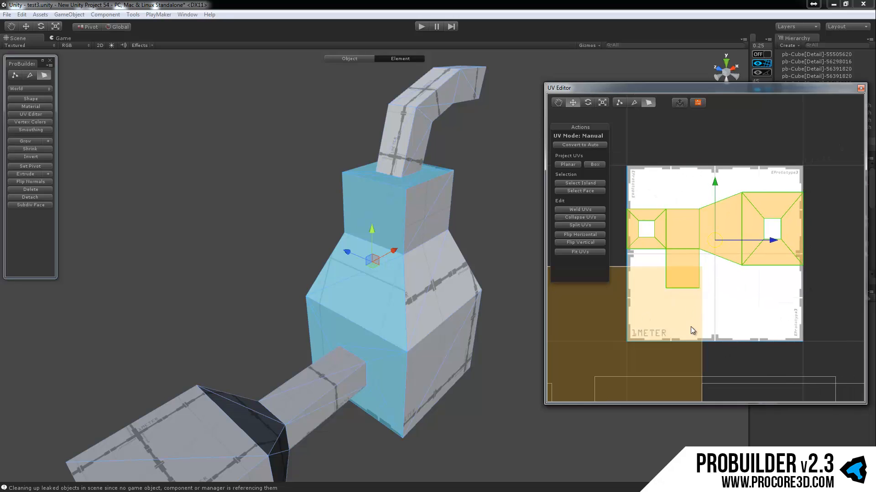
Toggle the texture preview off and on to compare the fitted body island with and without its texture.
left_click(698, 103)
left_click(698, 103)
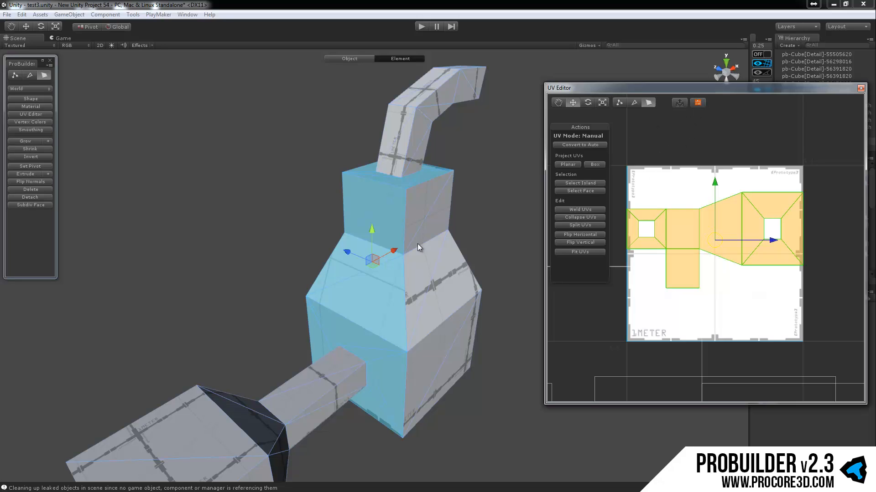
left_click(698, 102)
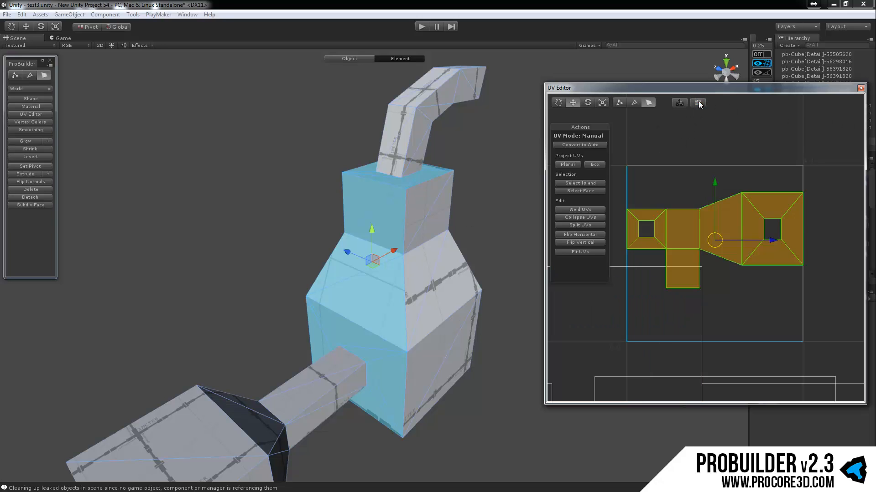
left_click(698, 102)
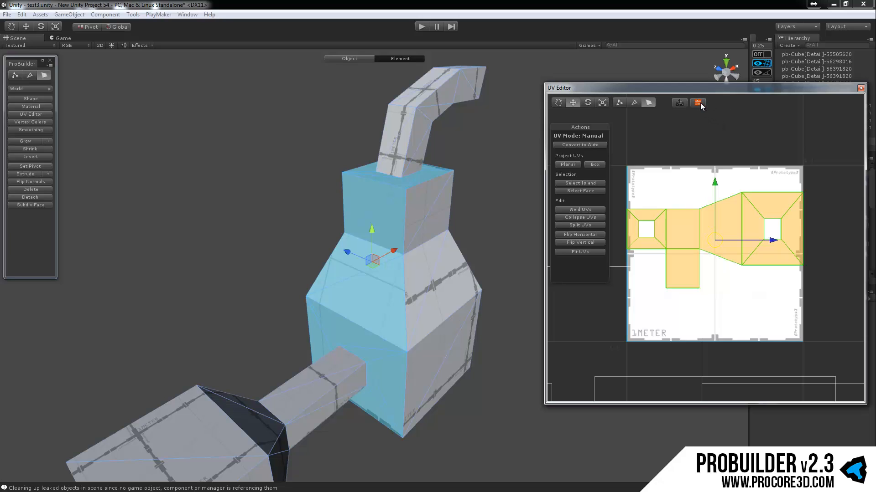
scroll(679, 174, "down", 5)
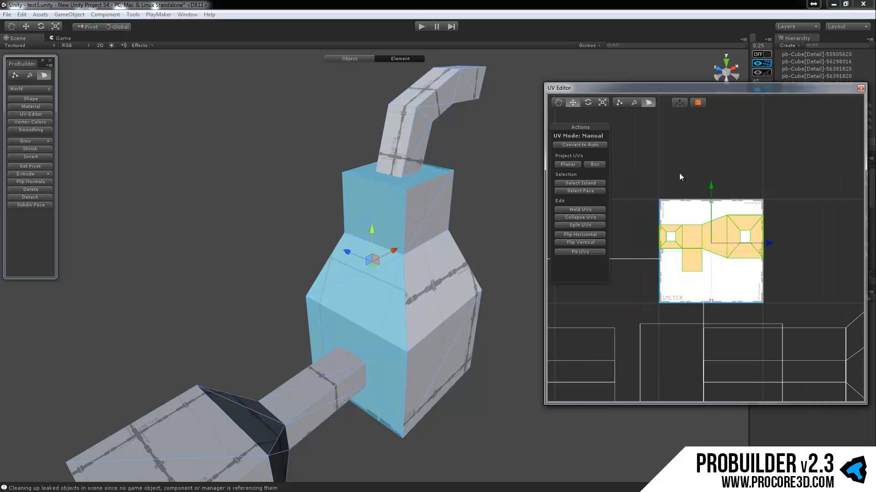
middle_click_drag(648, 242, 733, 157)
scroll(733, 157, "down", 6)
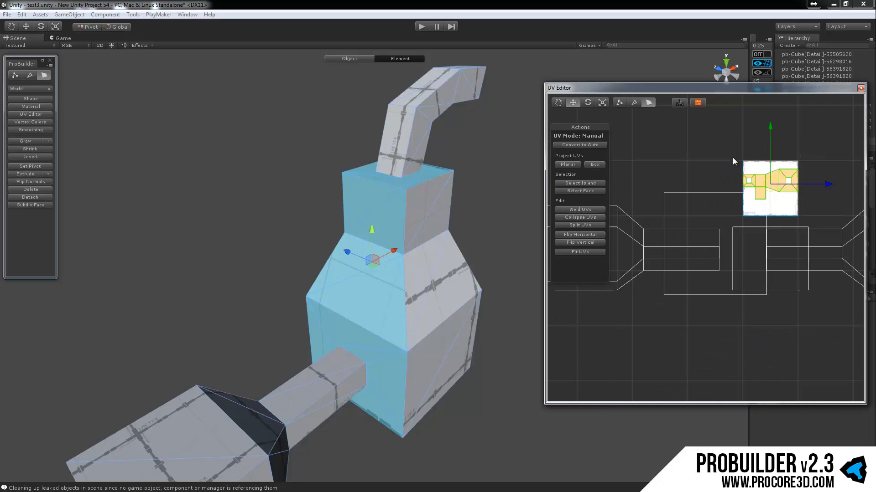
Move the island made of three joined bottle shapes up beside the texture square.
middle_click_drag(729, 242, 742, 200)
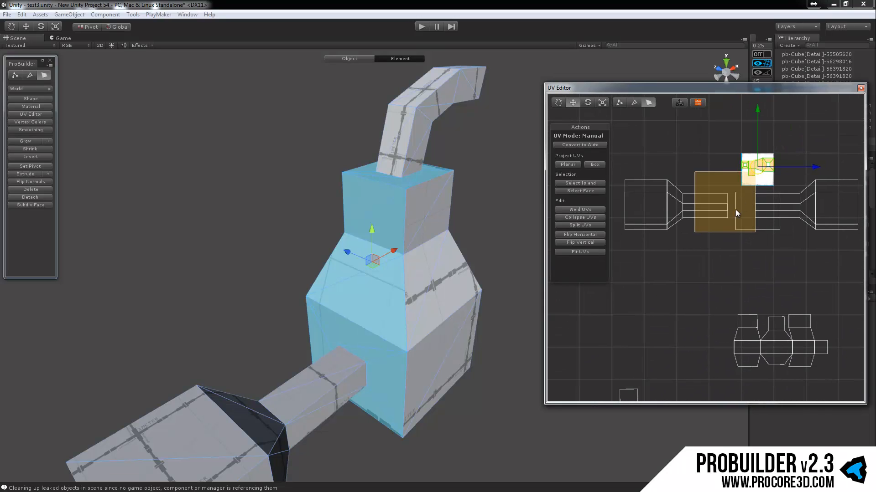
scroll(735, 209, "down", 2)
scroll(733, 212, "down", 3)
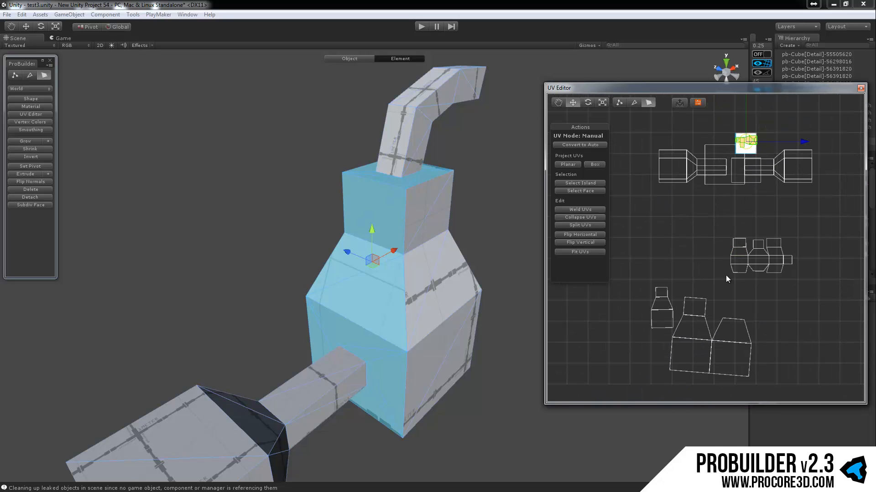
left_click_drag(842, 296, 840, 294)
left_click_drag(752, 269, 790, 143)
Select the three remaining body islands below, move them up toward the texture square, and widen the UV Editor window.
left_click_drag(651, 284, 782, 390)
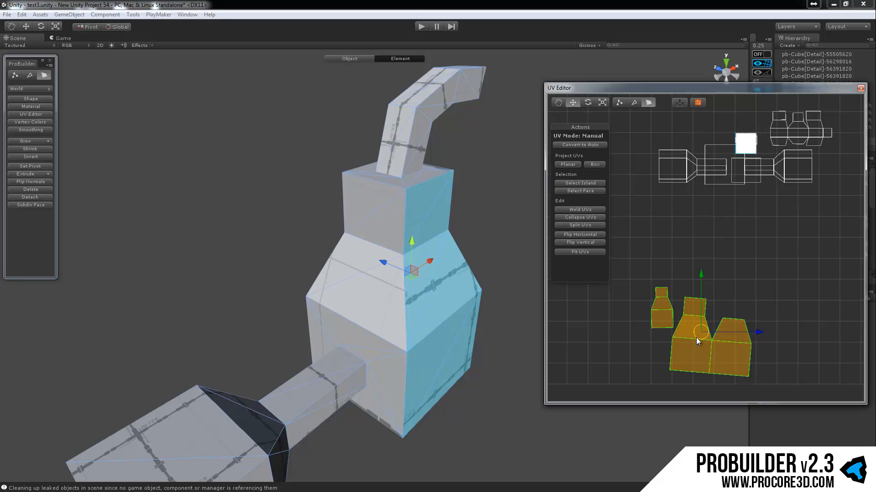
left_click_drag(697, 303, 725, 201)
middle_click_drag(739, 230, 721, 287)
scroll(748, 276, "up", 3)
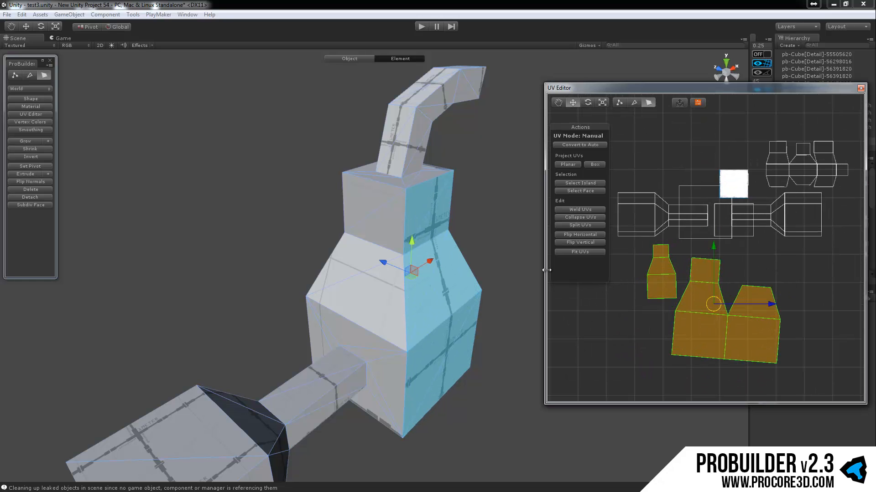
left_click_drag(546, 270, 505, 283)
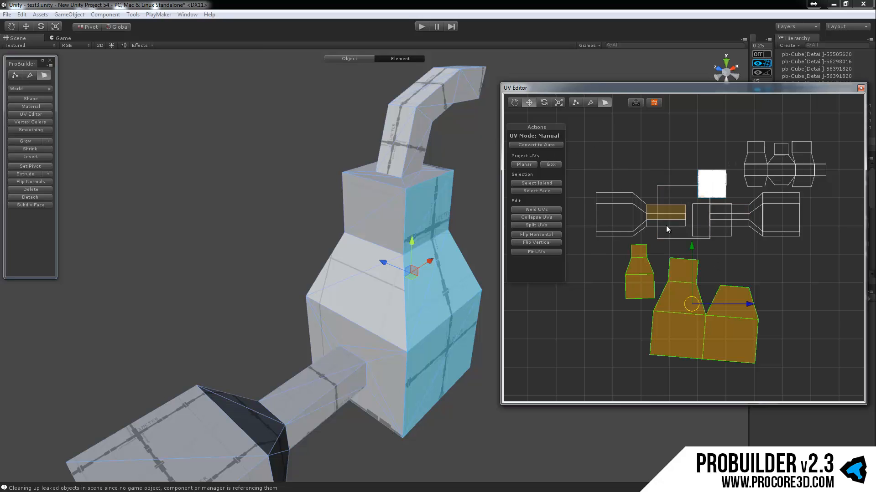
Select the three stacked faces on the bottle body's shaded side, planar-project their UVs, and move the resulting island left of the texture square.
left_click(442, 307)
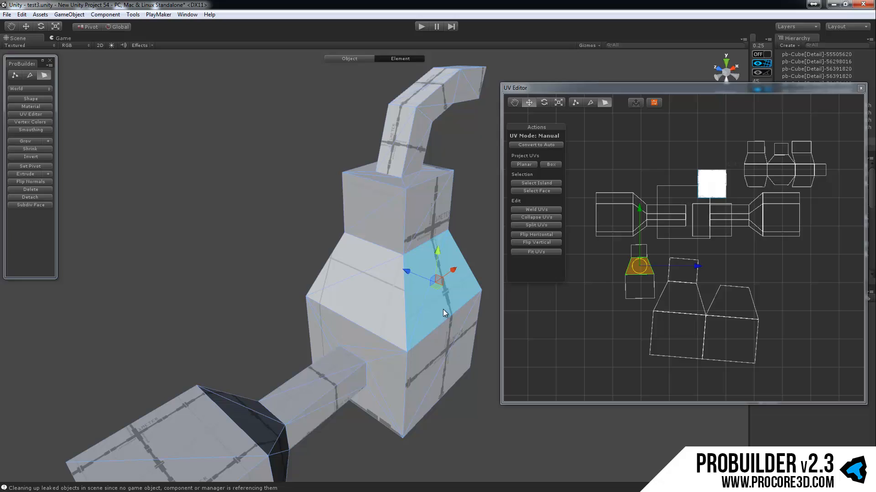
left_click(445, 339, "shift")
left_click(436, 206, "shift")
left_click(526, 164)
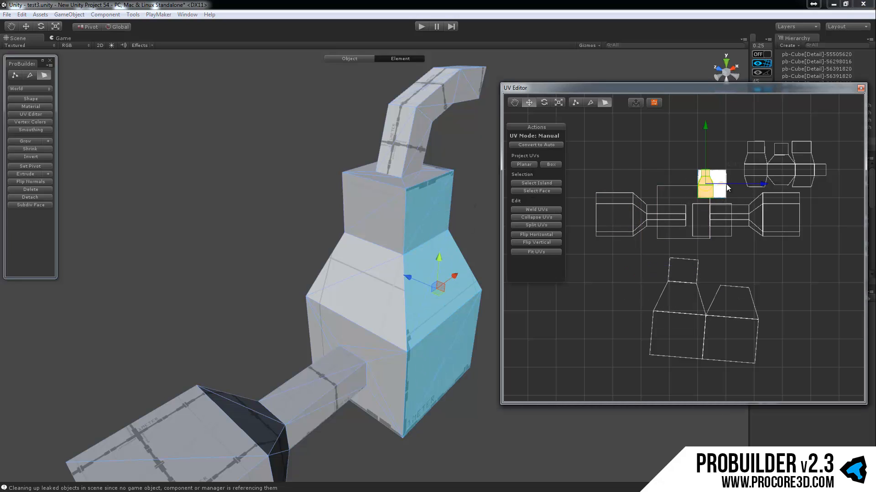
left_click_drag(765, 188, 639, 188)
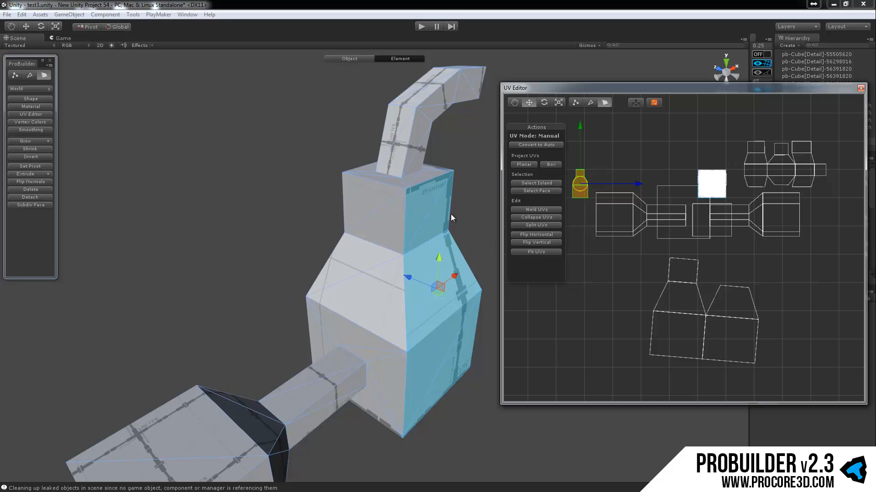
Select the small bottle island together with the left funnel-shaped island and convert their UVs to auto mode.
left_click(593, 317)
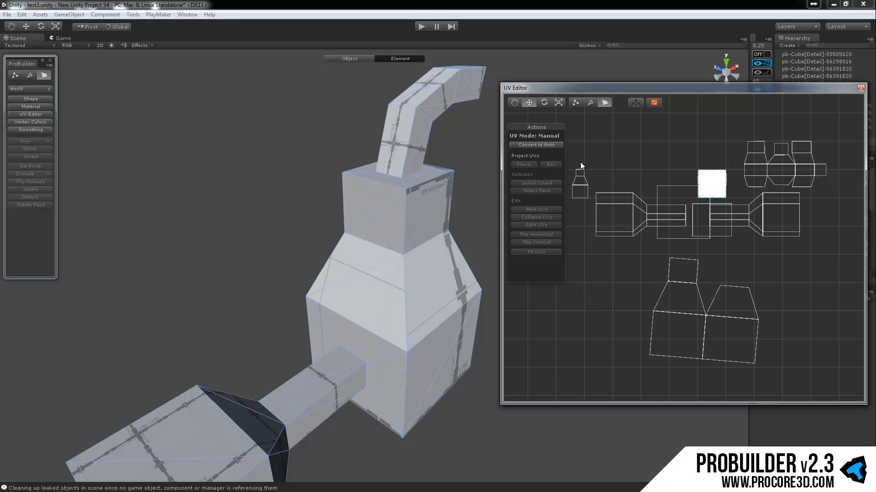
scroll(588, 164, "down", 2)
left_click_drag(600, 165, 833, 365)
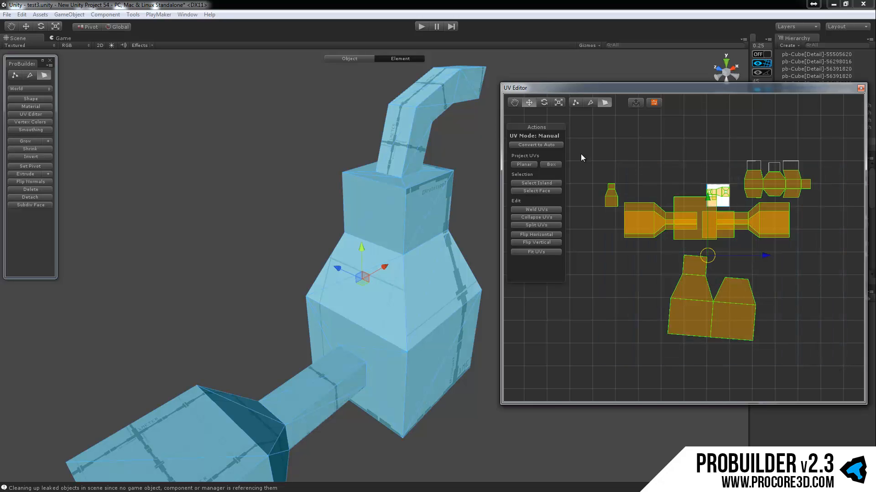
left_click_drag(701, 255, 511, 176)
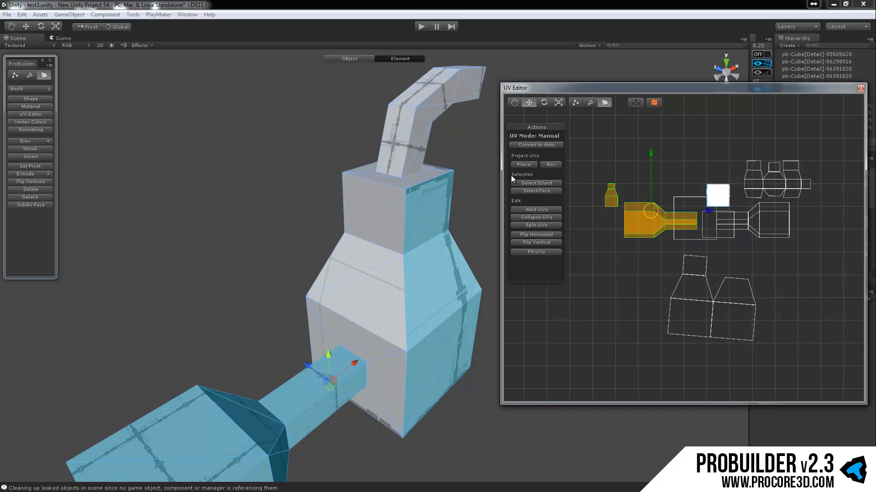
left_click(552, 145)
Leave element editing and delete the bottle-shaped model from the scene.
left_click_drag(351, 202, 266, 212, "alt")
scroll(309, 193, "down", 5)
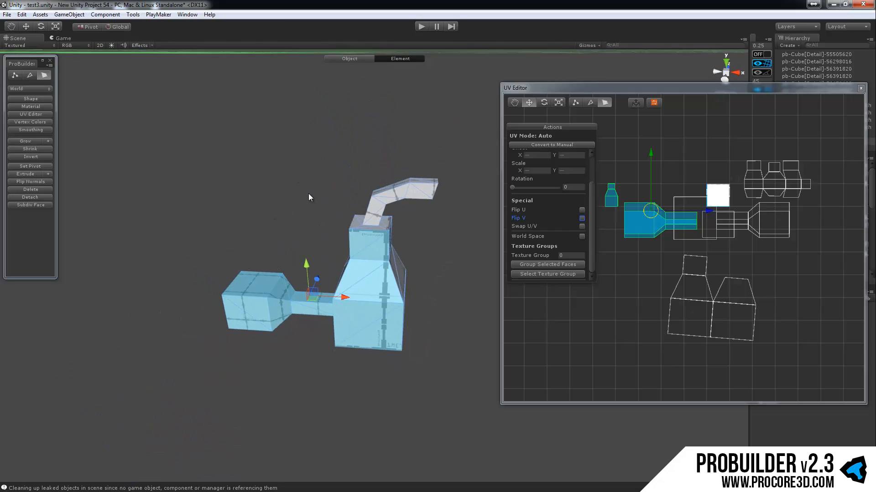
key("Escape")
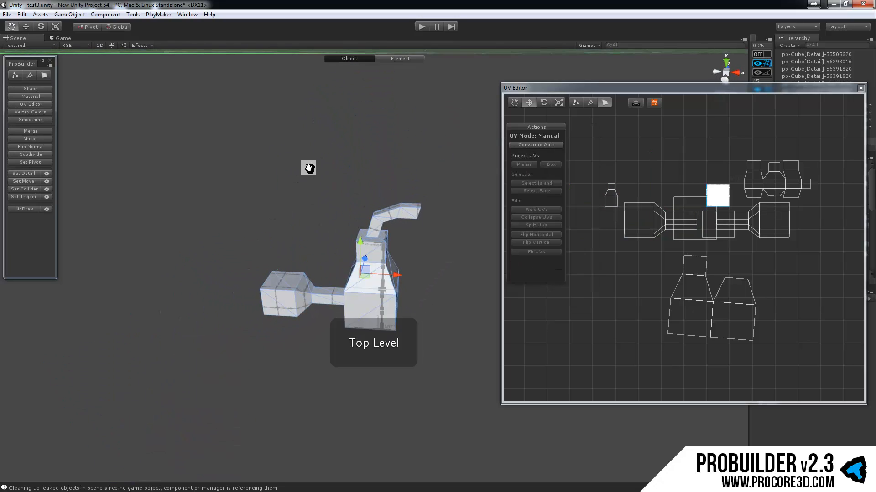
scroll(310, 193, "down", 6)
left_click_drag(289, 151, 333, 272, "alt")
left_click(378, 312)
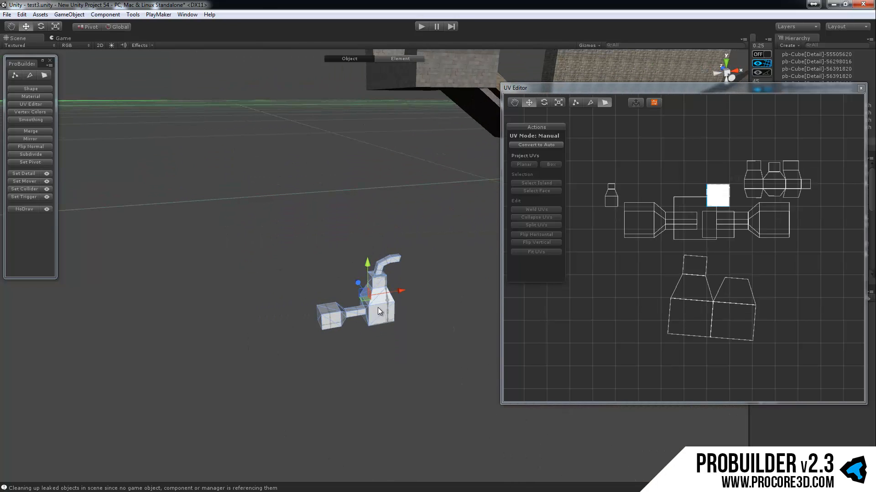
key("Delete")
Bring the level's ramps and platforms into view and turn on scene lighting.
left_click_drag(412, 250, 428, 223, "alt")
middle_click_drag(428, 223, 256, 287)
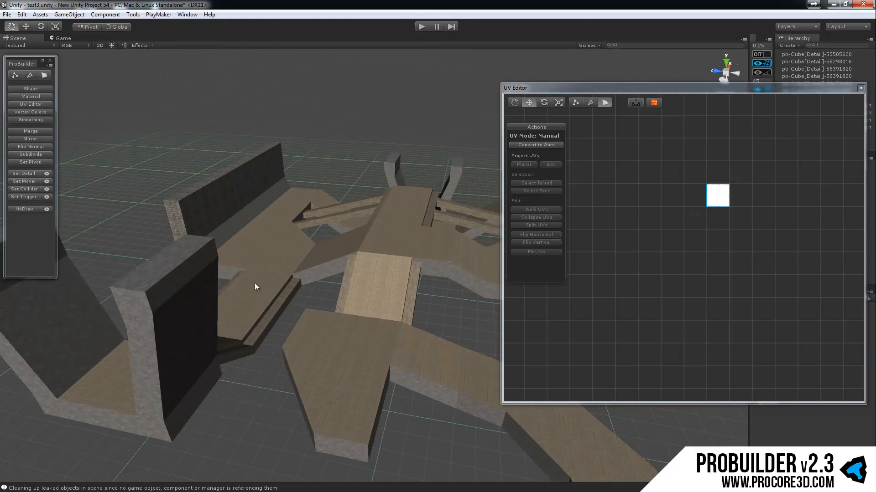
scroll(382, 285, "up", 3)
left_click_drag(382, 286, 212, 58, "alt")
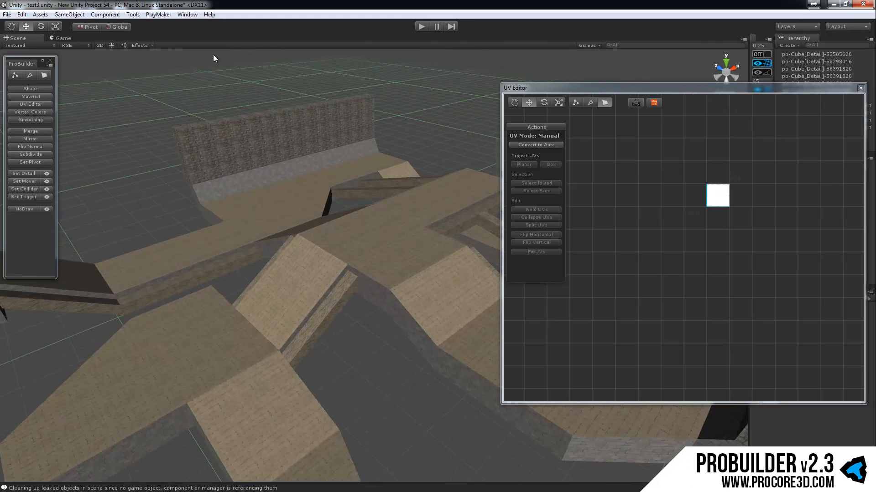
left_click(110, 46)
Select the nearer wooden beam beneath the platform, then reposition and narrow the UV Editor to clear the view of it.
left_click_drag(372, 204, 215, 248, "alt")
middle_click_drag(415, 247, 336, 221)
scroll(406, 214, "up", 3)
left_click(406, 215)
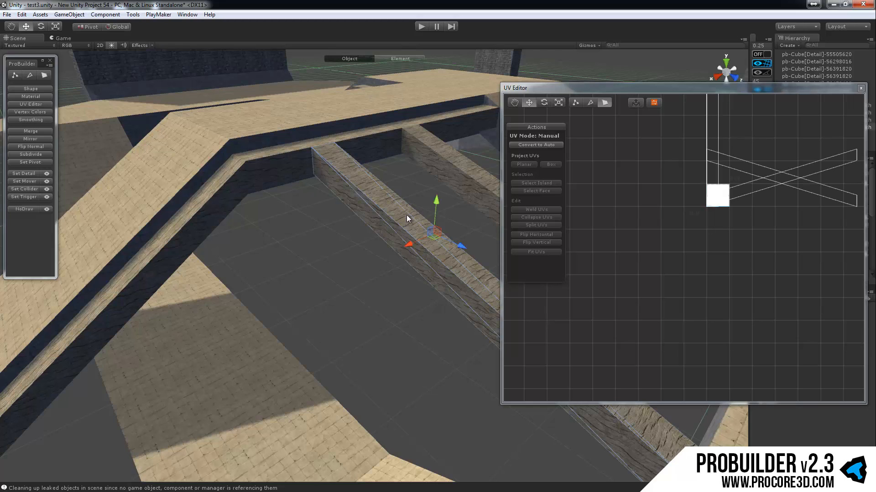
middle_click_drag(363, 193, 214, 177)
scroll(372, 173, "down", 2)
left_click_drag(620, 89, 604, 111)
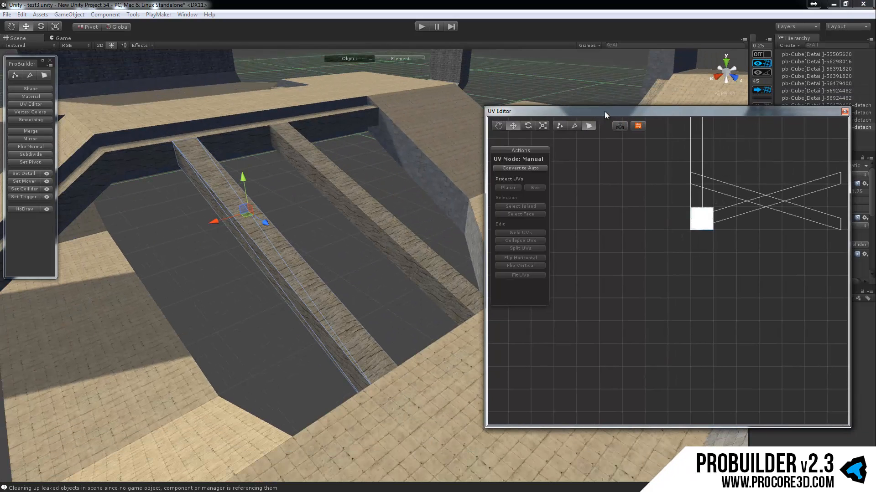
left_click_drag(483, 159, 556, 170)
left_click_drag(307, 200, 332, 221, "alt")
scroll(332, 222, "up", 2)
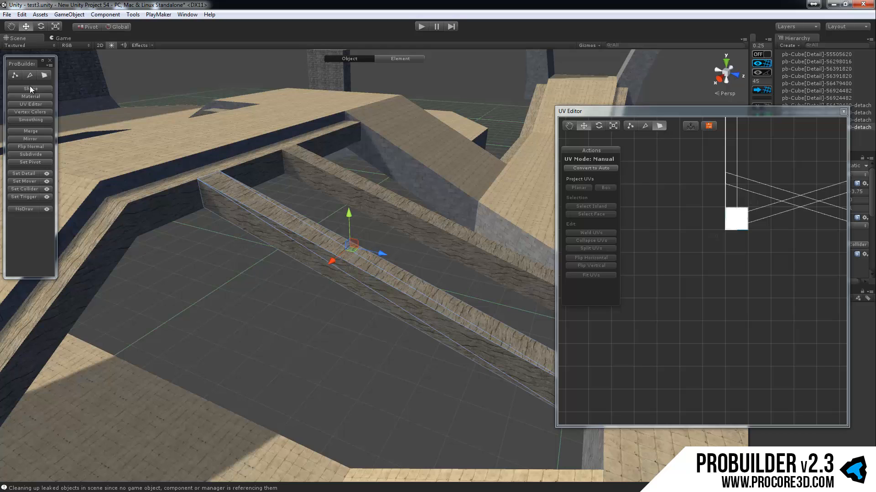
Switch to face editing, select the beam's long side face, and enable UV manipulation handles in the scene view.
left_click(44, 75)
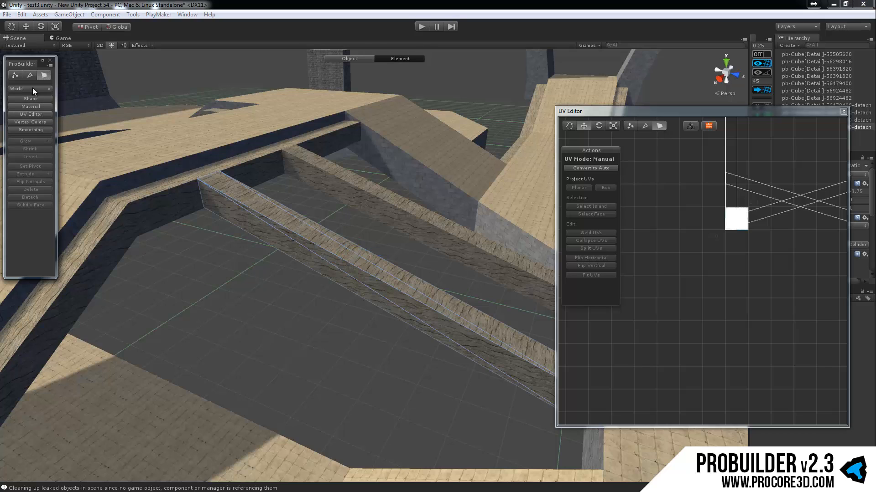
left_click(388, 294)
left_click_drag(415, 297, 423, 260, "alt")
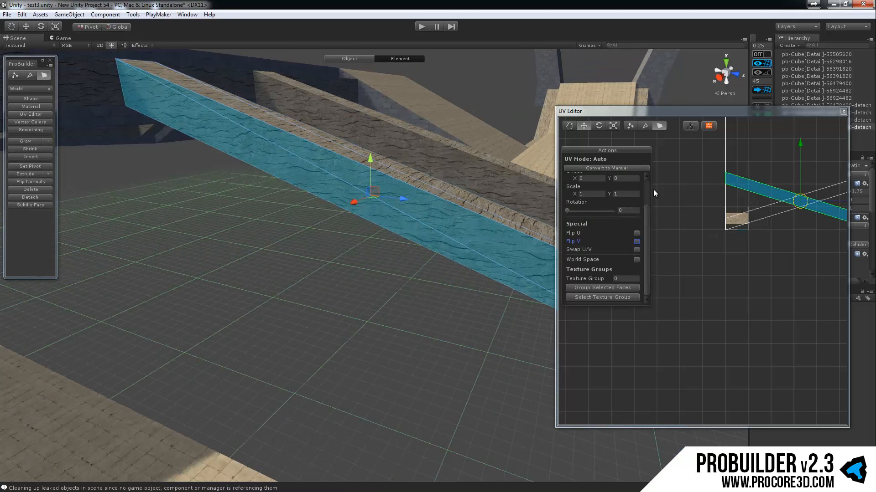
left_click(692, 127)
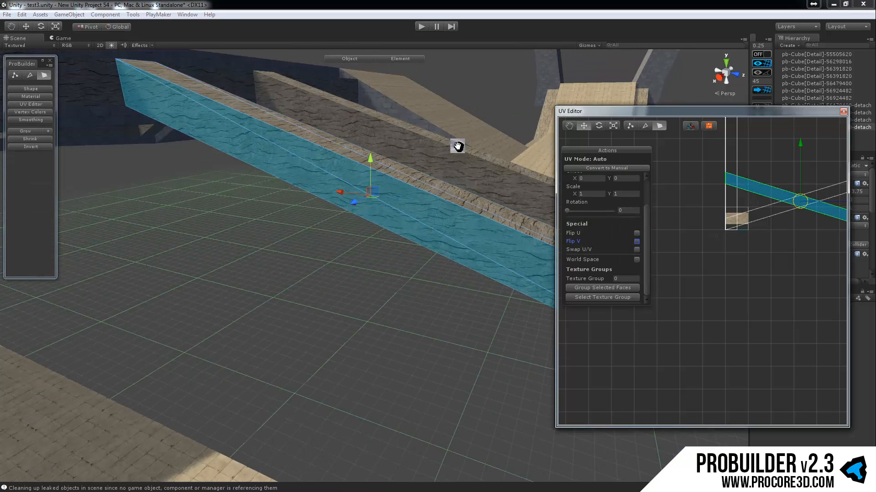
Rotate the side face's texture so the wood grain follows the beam's slope.
left_click_drag(458, 146, 457, 151, "alt")
key("e")
right_click_drag(428, 188, 429, 193)
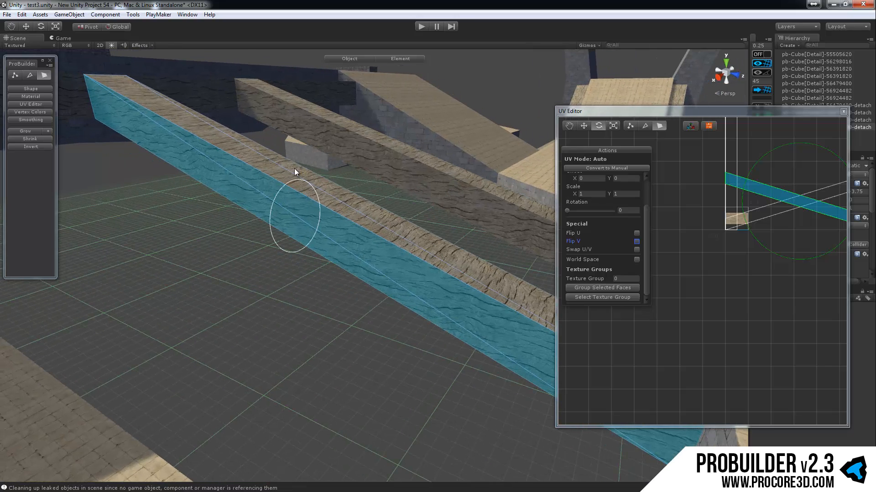
left_click_drag(319, 198, 324, 209)
Select the beam's top face and rotate its texture about 90 degrees so the wood grain runs lengthwise.
left_click(341, 203)
right_click_drag(403, 181, 406, 188)
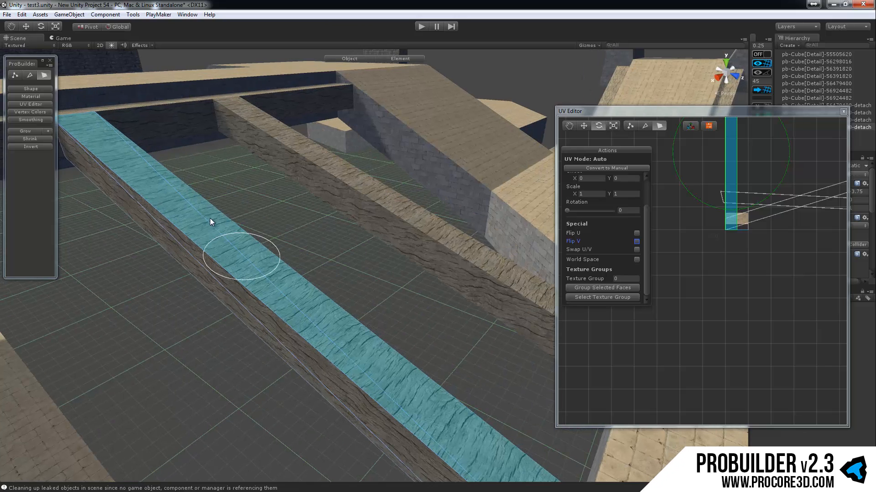
left_click_drag(249, 280, 358, 248)
scroll(361, 247, "down", 2)
middle_click_drag(697, 249, 691, 295)
mouse_move(723, 235)
middle_mouse_down()
mouse_move(728, 274)
mouse_move(731, 244)
middle_mouse_up()
left_click_drag(704, 272, 705, 275)
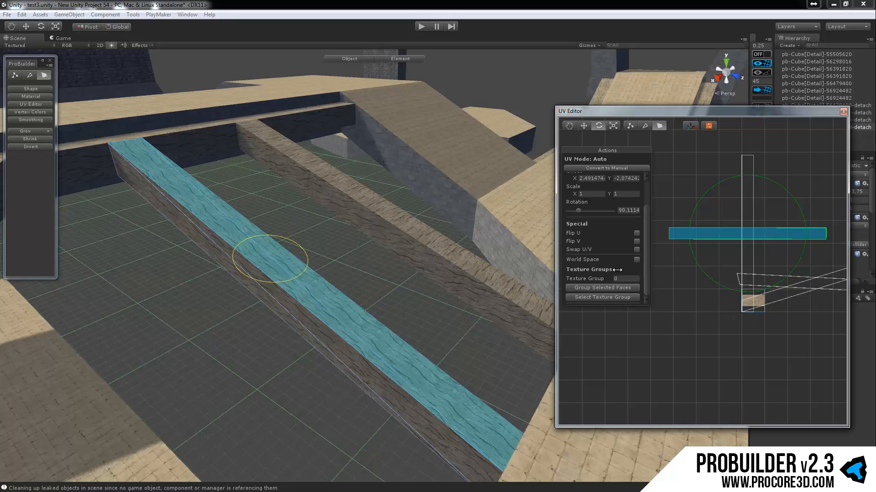
Return to object mode and delete the second, parallel wooden beam.
left_click_drag(402, 234, 355, 254, "alt")
left_click(338, 259)
left_click_drag(259, 287, 289, 297, "alt")
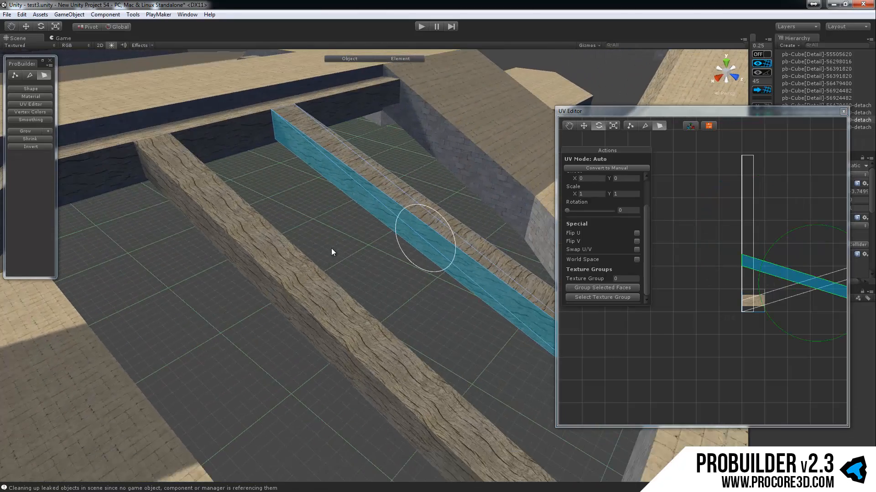
left_click_drag(354, 209, 351, 161, "alt")
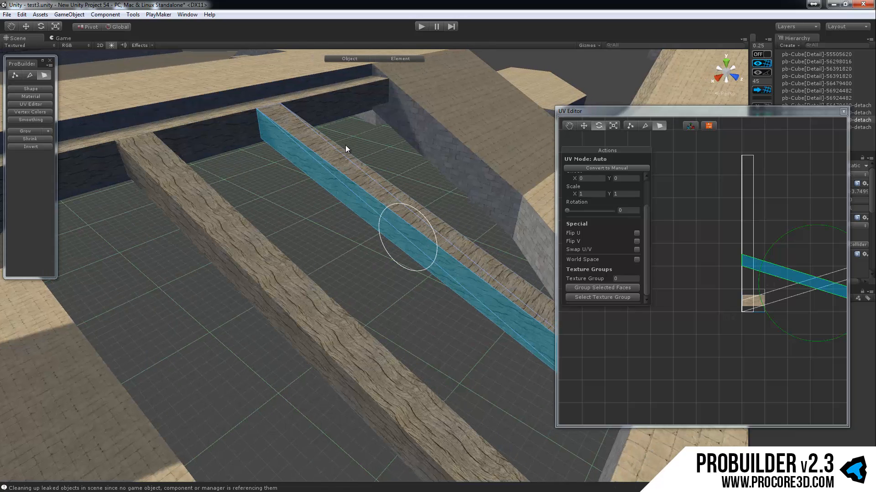
key("g")
left_click(343, 163)
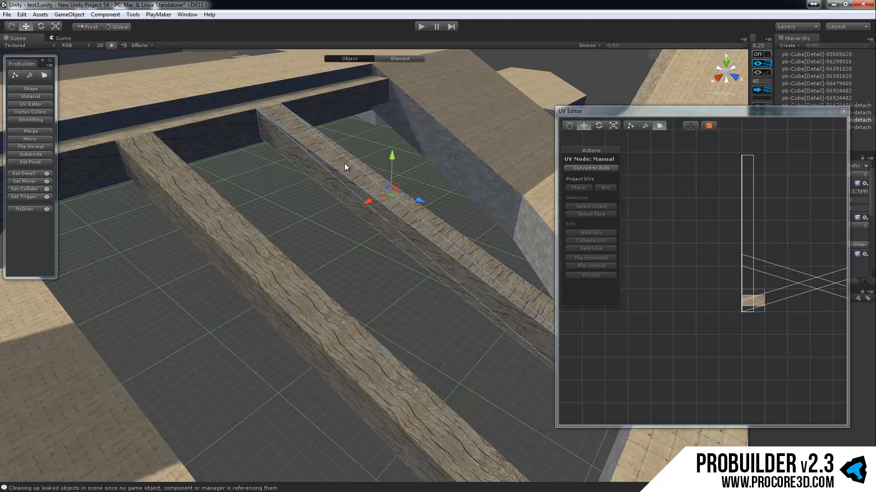
key("Delete")
Duplicate the retextured beam and move the copy into the deleted beam's place.
left_click(269, 282)
left_click_drag(264, 256, 371, 226)
left_click(346, 272)
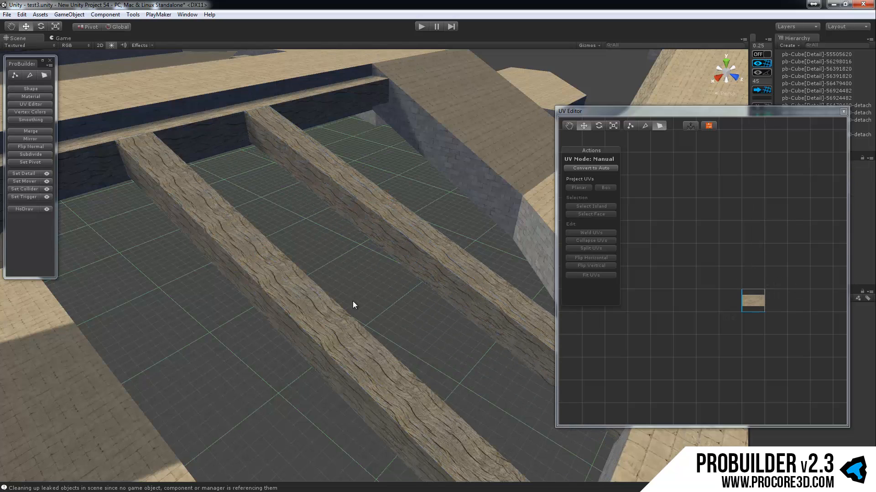
Select the level mesh with the tall brick wall and select the wall's large front face in face editing mode.
scroll(354, 294, "down", 3)
left_click_drag(354, 280, 295, 147, "alt")
scroll(367, 200, "down", 3)
left_click(305, 247)
middle_click_drag(209, 161, 273, 283)
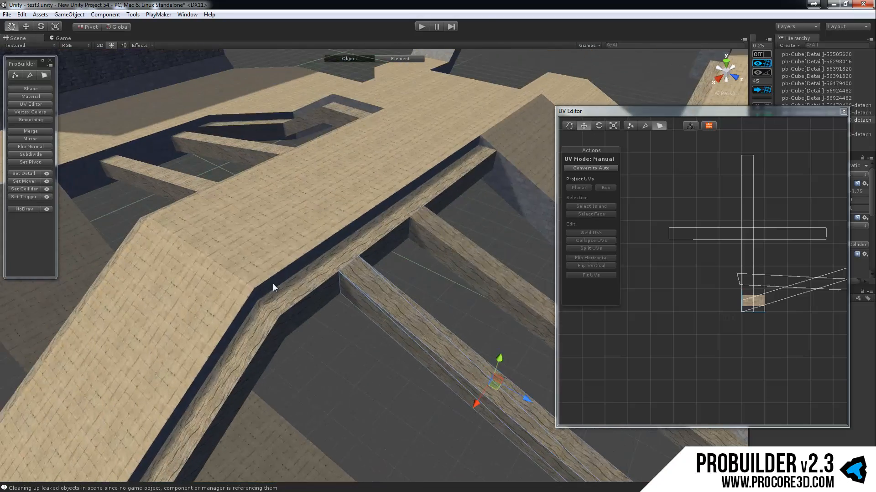
scroll(272, 283, "down", 5)
middle_click_drag(244, 193, 445, 429)
scroll(274, 276, "up", 4)
left_click_drag(275, 278, 354, 256, "alt")
left_click(338, 235)
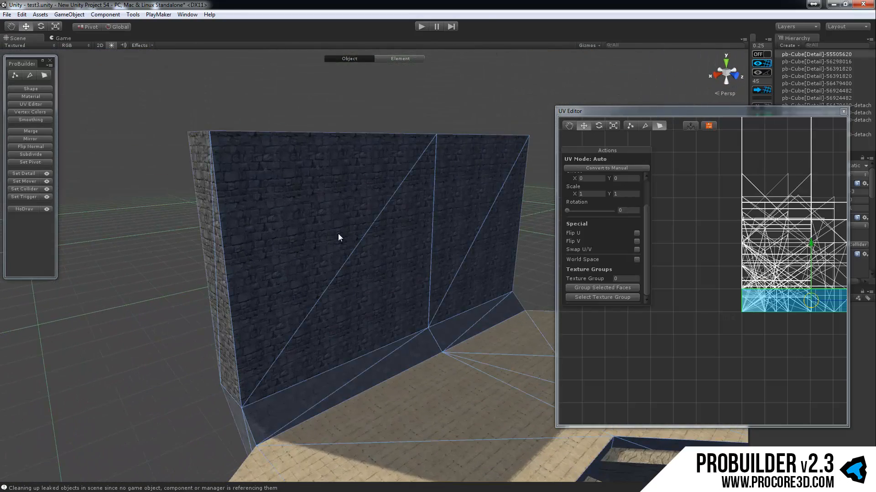
key("g")
left_click(345, 167)
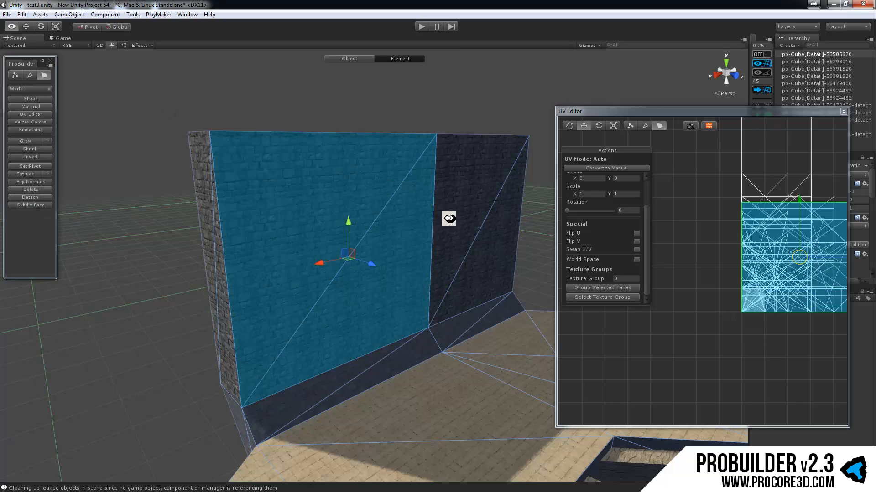
Select both top faces of the brick wall and grow the selection without an angle limit to cover the whole wall.
left_click_drag(448, 221, 358, 139, "alt")
left_click(357, 138)
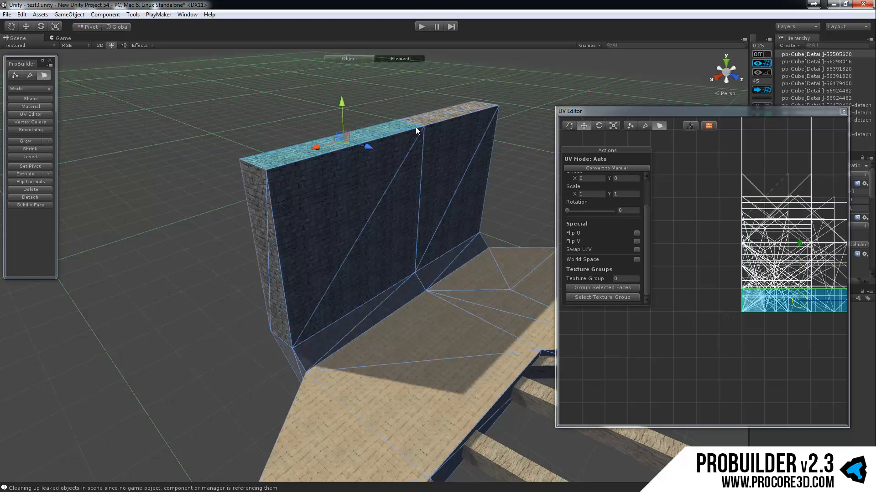
left_click(454, 113, "shift")
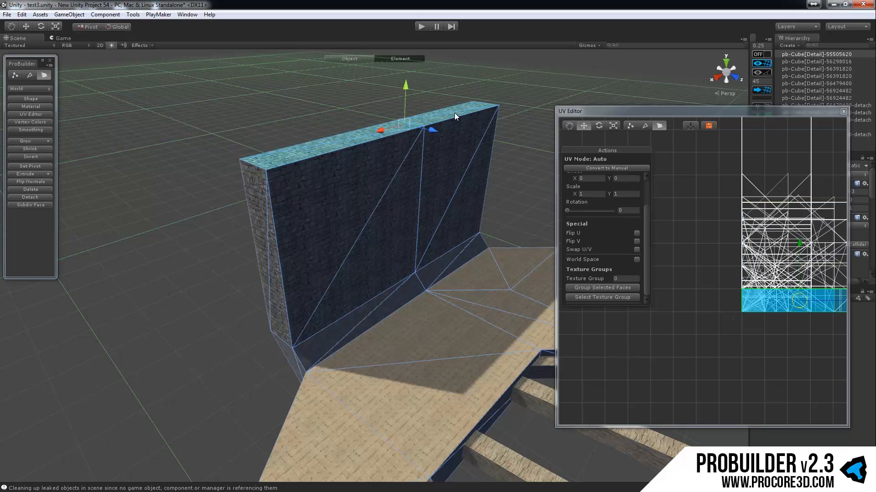
left_click(30, 141)
left_click(48, 141)
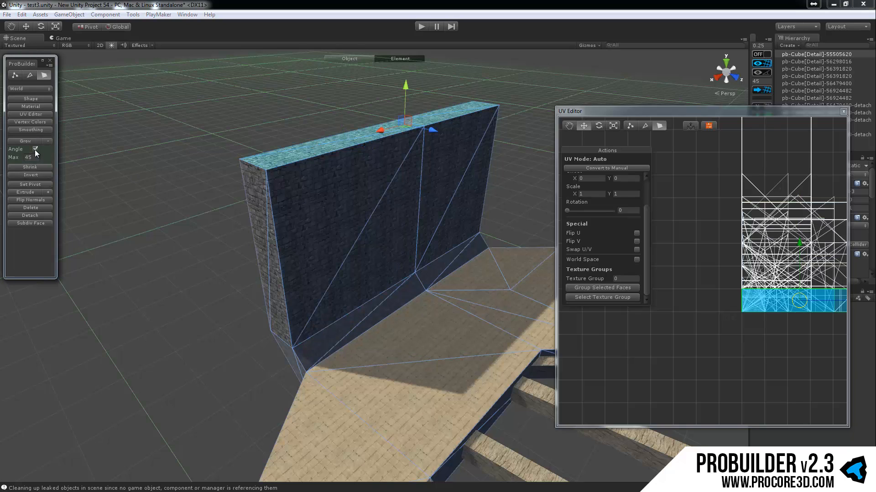
left_click(35, 149)
left_click(32, 141)
Scale the selected wall faces' UVs uniformly to about 0.33 so the bricks appear larger.
left_click_drag(269, 292, 346, 250, "alt")
scroll(659, 302, "down", 4)
middle_click_drag(705, 274, 701, 326)
key("r")
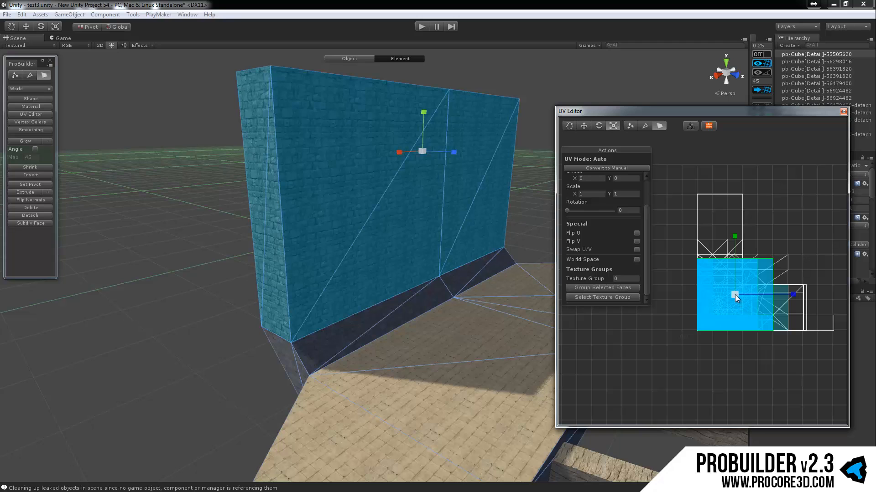
left_click_drag(735, 295, 695, 310)
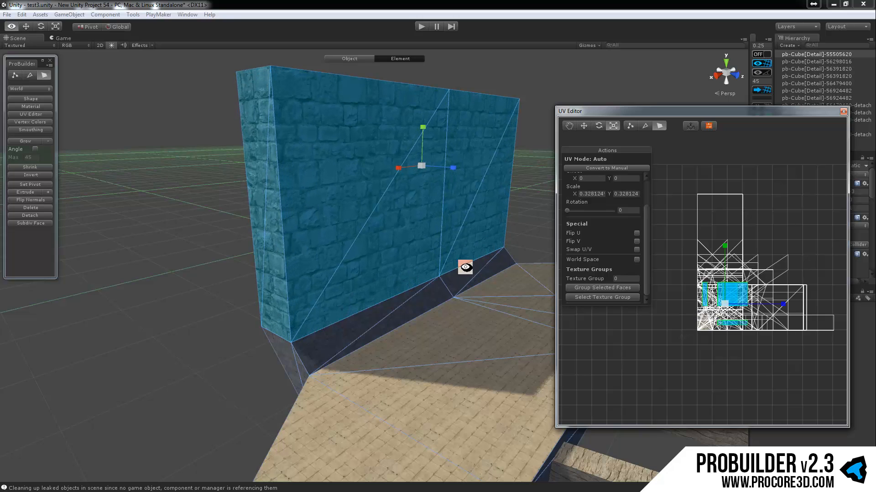
Select only the large front face, enable in-scene UV editing, and slide its texture horizontally along the wall.
left_click_drag(463, 263, 413, 217, "alt")
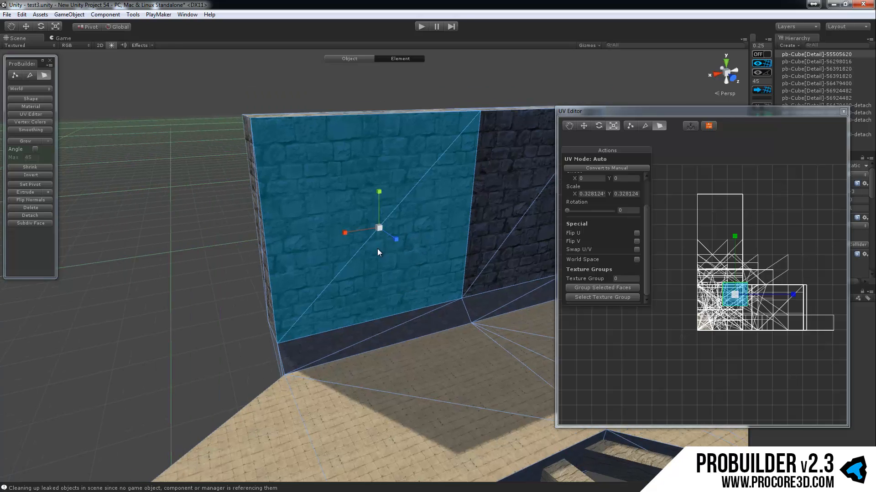
key("w")
left_click(690, 127)
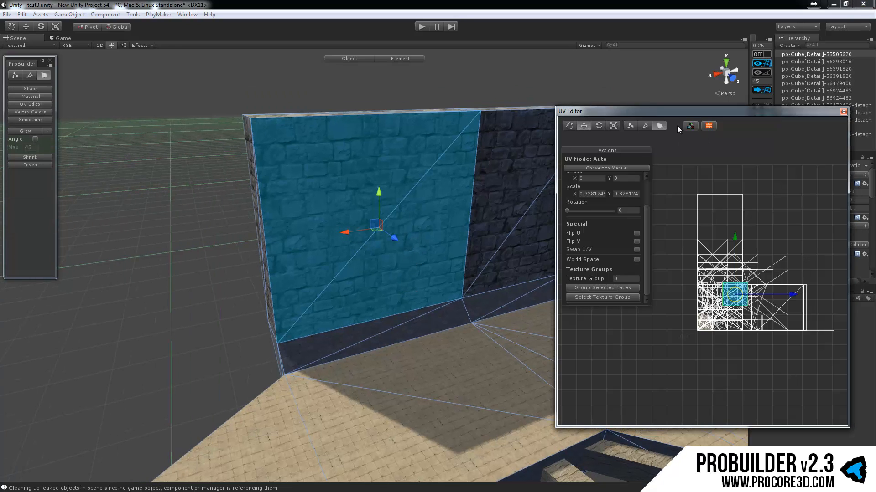
left_click_drag(358, 233, 404, 228)
Select the wall's small and large front faces together and combine them into one texture group.
left_click_drag(387, 190, 422, 258, "alt")
scroll(518, 267, "up", 5)
left_click_drag(517, 267, 469, 191, "alt")
left_click(469, 191)
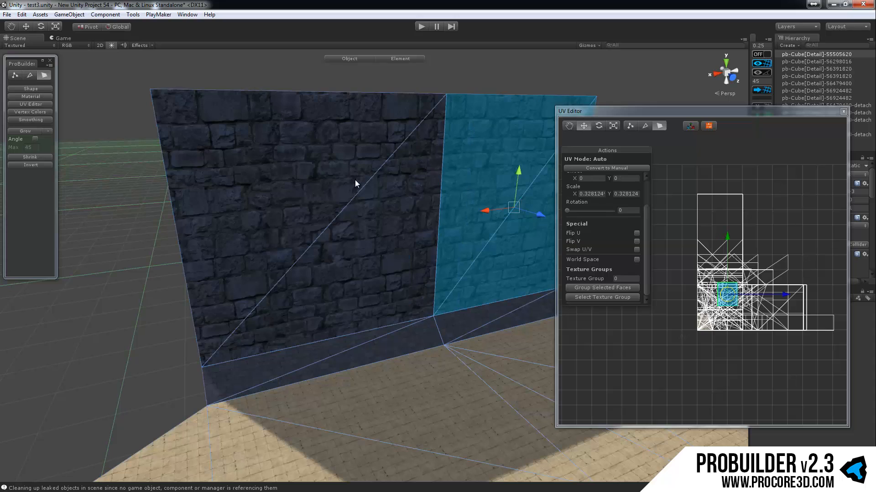
left_click(343, 205, "shift")
key("f")
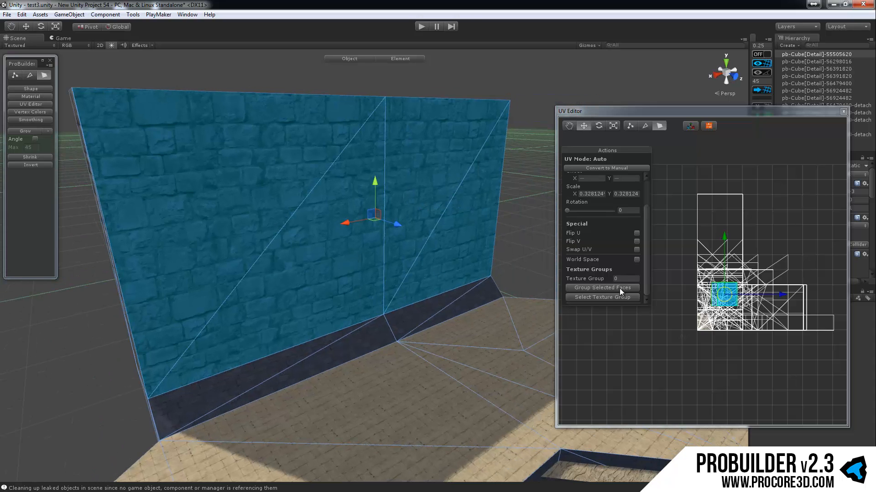
left_click(619, 288)
Group the narrow end face with both front faces as one texture group and slide the group's UVs horizontally.
left_click_drag(549, 287, 286, 222, "alt")
left_click(294, 225, "shift")
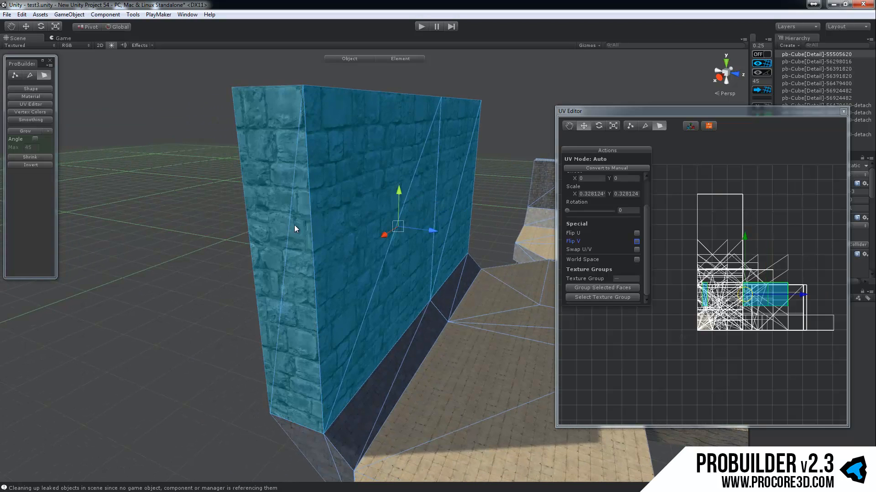
left_click_drag(434, 269, 405, 207, "alt")
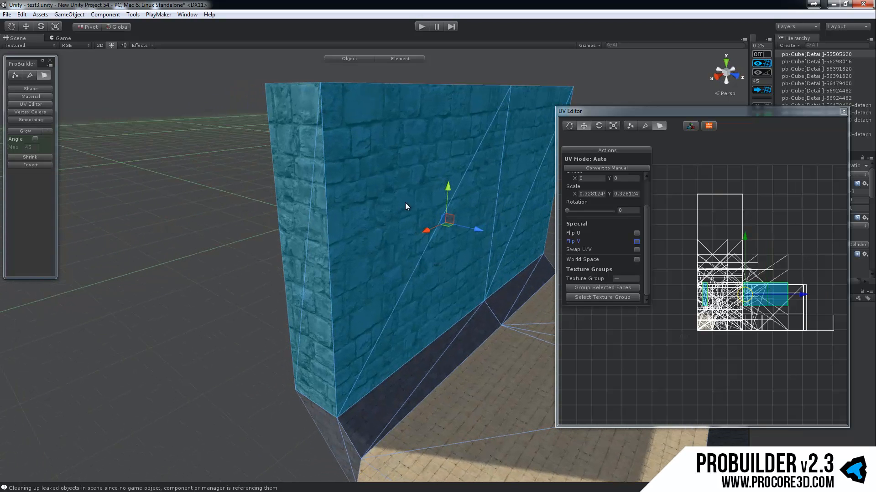
left_click(587, 288)
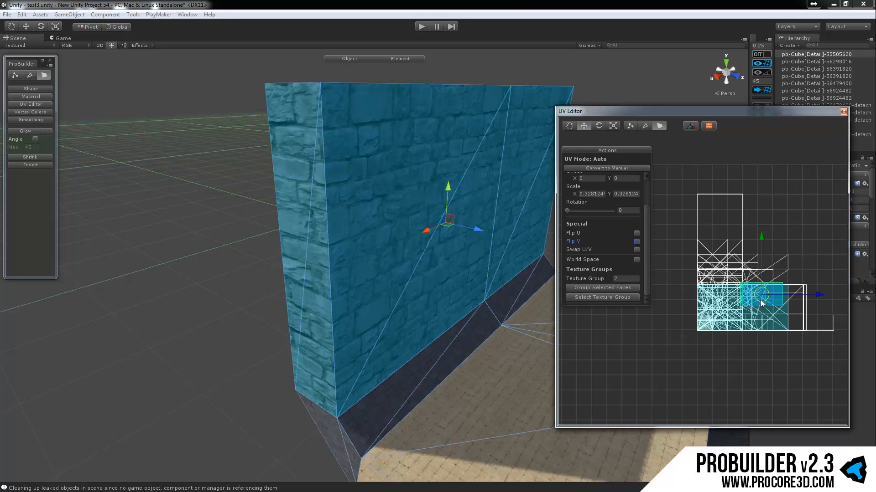
left_click_drag(820, 295, 726, 306)
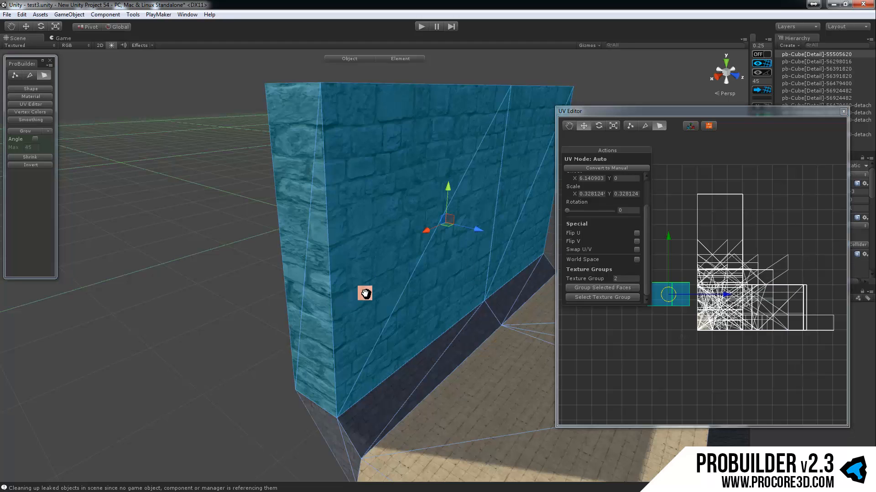
Select both top faces of the wall and grow the selection to include every wall face.
left_click_drag(362, 294, 374, 86, "alt")
left_click(374, 86)
left_click(500, 52, "shift")
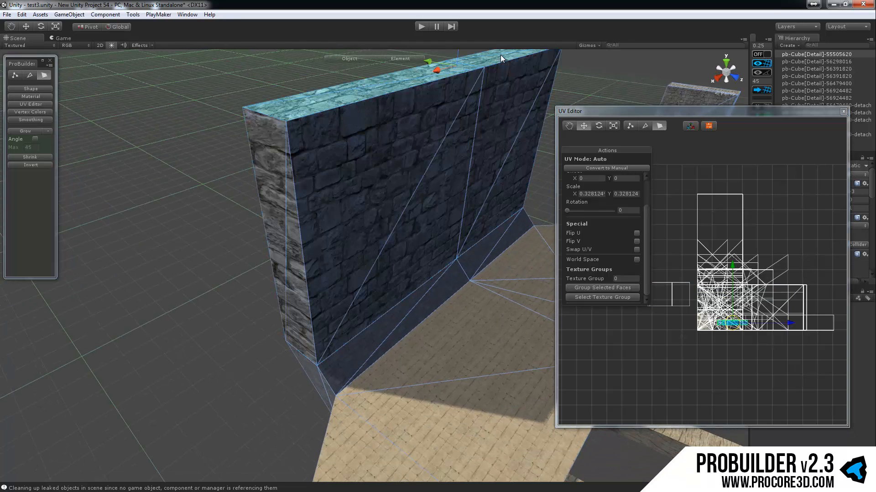
scroll(310, 179, "down", 2)
middle_click_drag(320, 181, 325, 253)
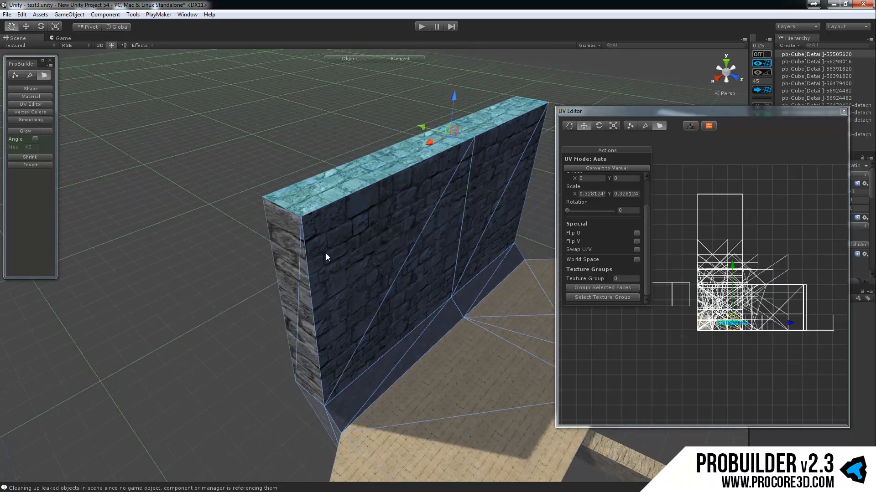
left_click(30, 131)
Convert the selected wall faces to manual UVs and move them down, clear of the mesh's other UVs.
left_click_drag(269, 241, 337, 228, "alt")
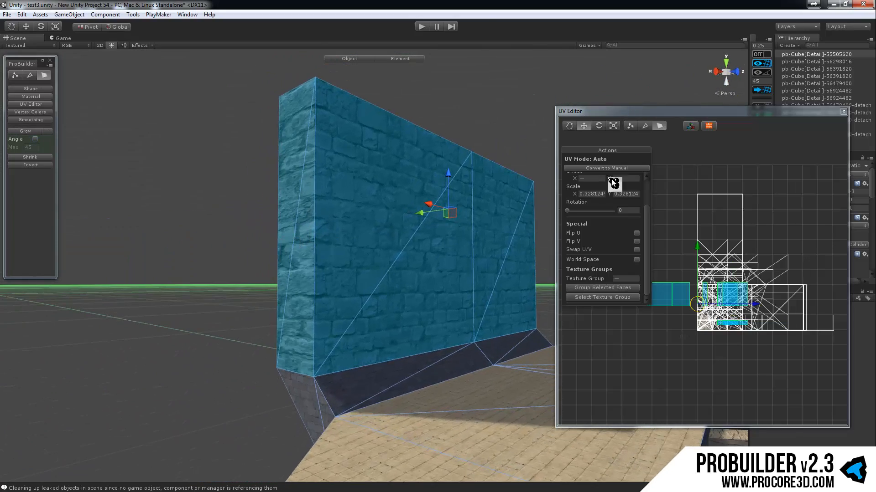
left_click(623, 168)
middle_click_drag(718, 284, 714, 229)
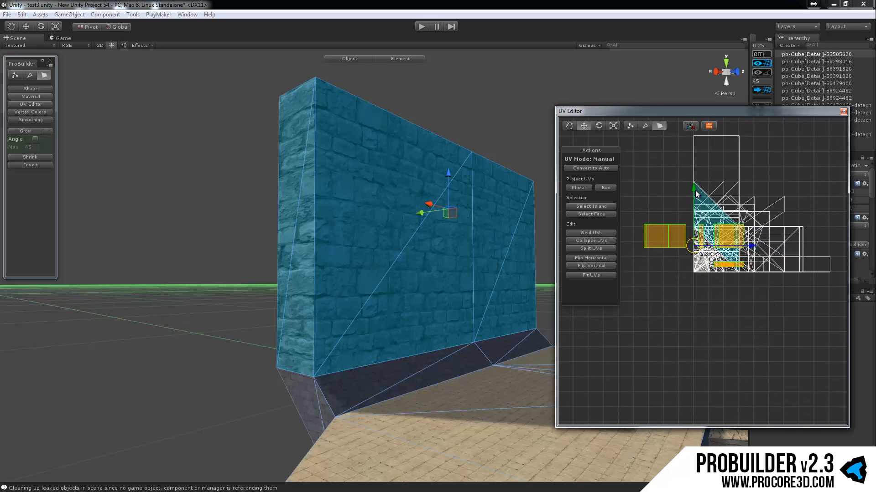
left_click_drag(693, 189, 682, 277)
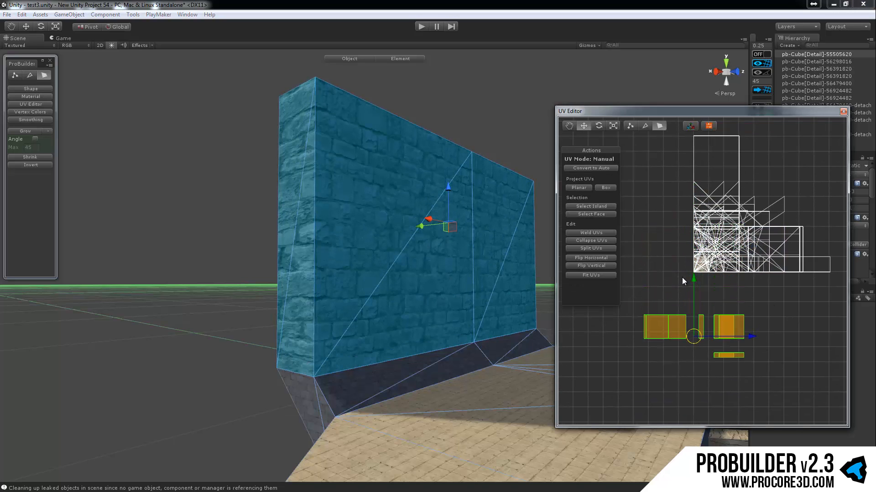
Select the large top face of the wall and autostitch the adjoining small top face to it.
left_click_drag(365, 201, 364, 292, "alt")
middle_click_drag(364, 293, 378, 239)
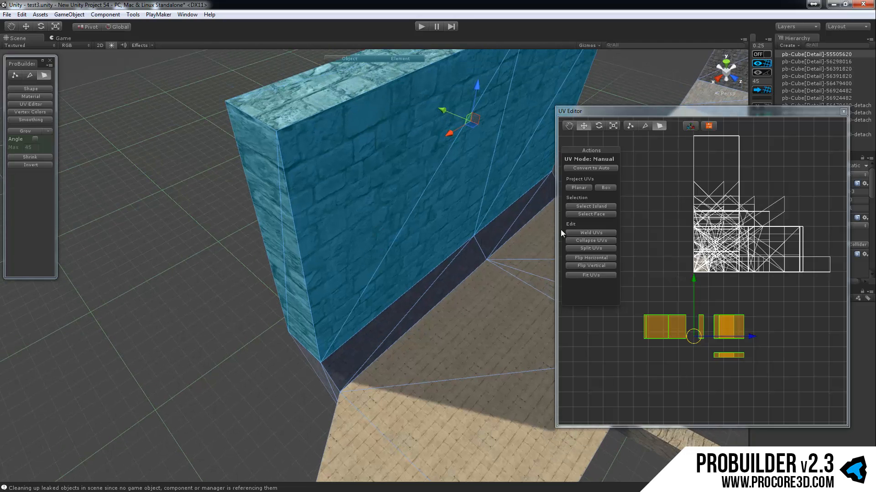
mouse_move(365, 180)
left_mouse_down("alt")
mouse_move(361, 238)
mouse_move(375, 190)
left_mouse_up("alt")
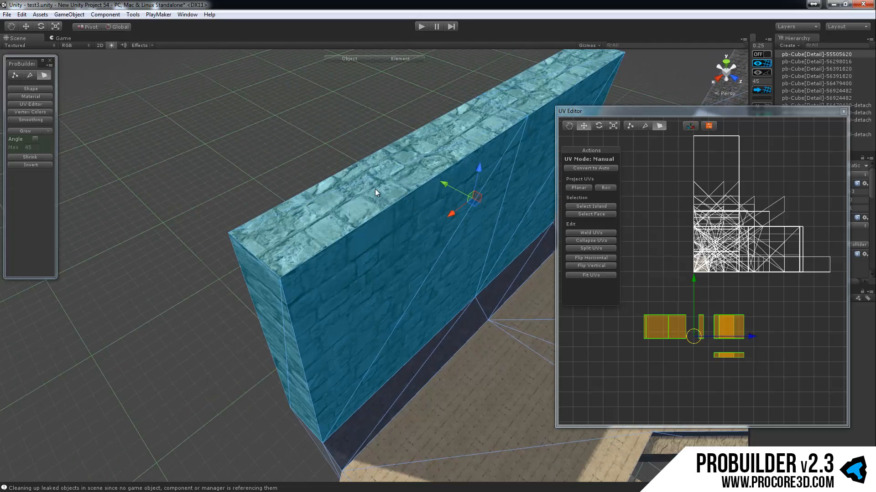
left_click(379, 184)
middle_click_drag(476, 209, 433, 250)
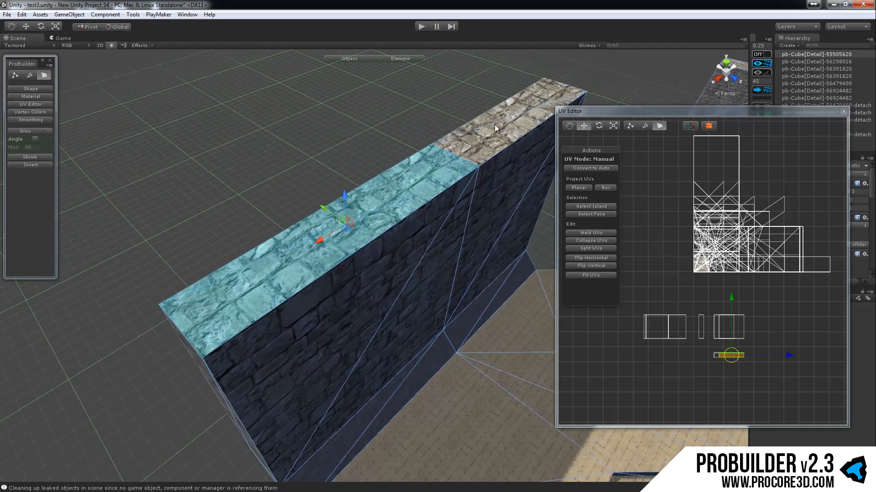
left_click(478, 147, "ctrl")
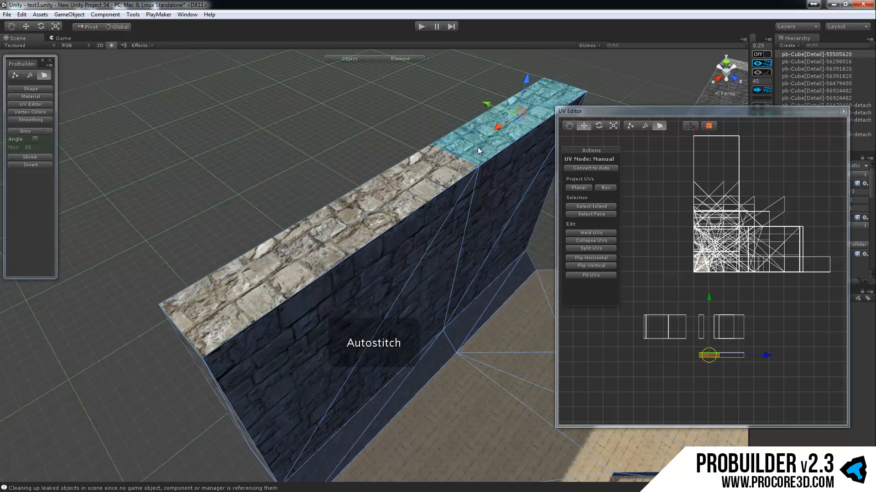
Autostitch the large front face to the top face, then continue to the small front face and the near end face.
left_click(428, 177)
left_click_drag(407, 290, 396, 224, "alt")
left_click(396, 224, "ctrl")
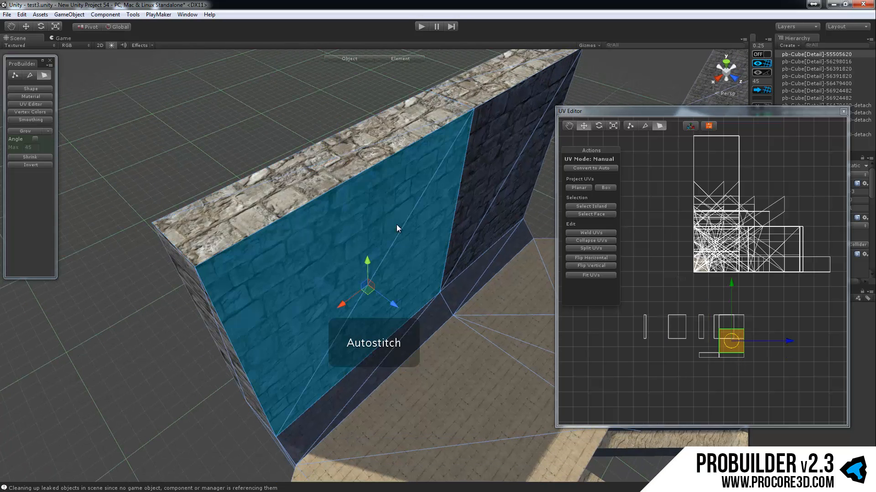
left_click_drag(414, 260, 348, 244, "alt")
left_click(425, 191, "ctrl")
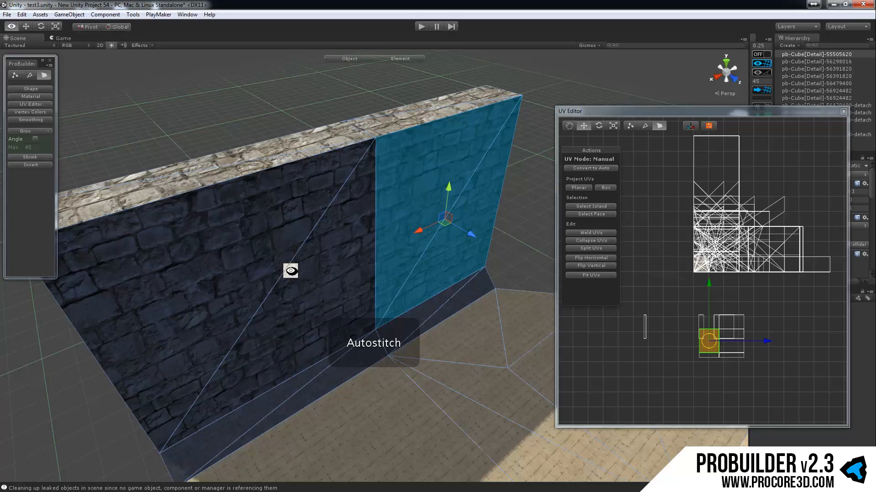
left_click_drag(287, 271, 294, 235, "alt")
left_click(294, 235)
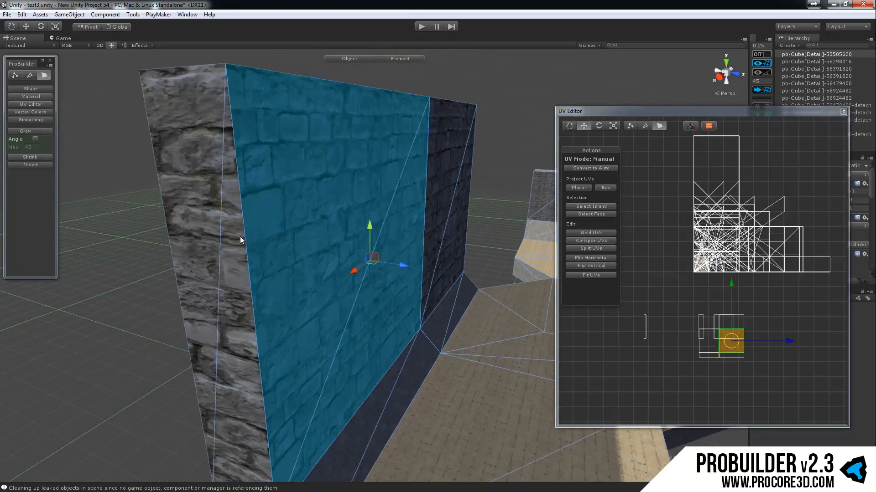
left_click(238, 237, "ctrl")
Autostitch each of the wall's two back faces to the top face directly above it.
left_click_drag(237, 246, 399, 242, "alt")
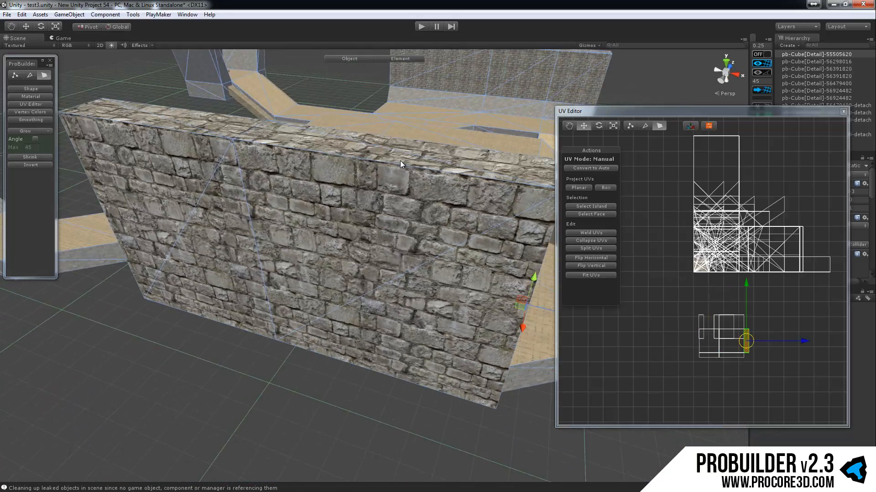
left_click(401, 161)
left_click(383, 201, "ctrl")
left_click_drag(256, 258, 383, 256, "alt")
middle_click_drag(383, 257, 398, 249)
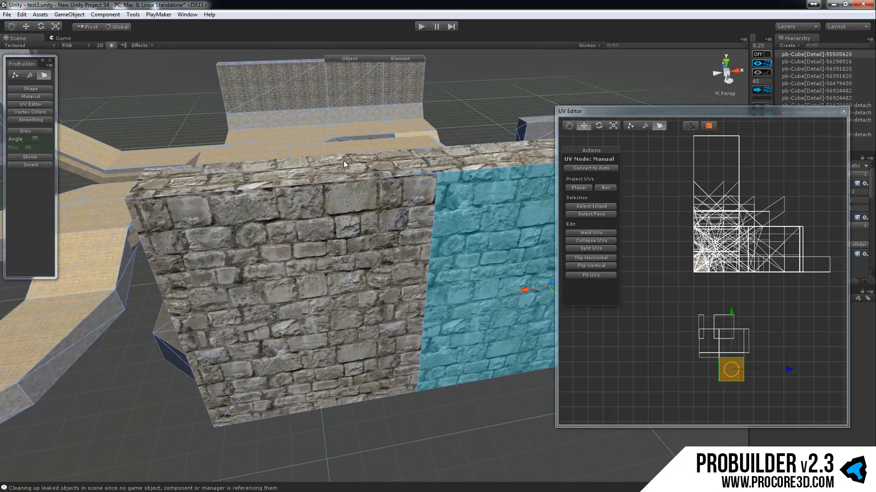
left_click(344, 160)
left_click(346, 172)
left_click(338, 200, "ctrl")
Autostitch the far end face to the adjoining small back face, then clear the selection.
left_click_drag(238, 290, 338, 258, "alt")
left_click(338, 255, "ctrl")
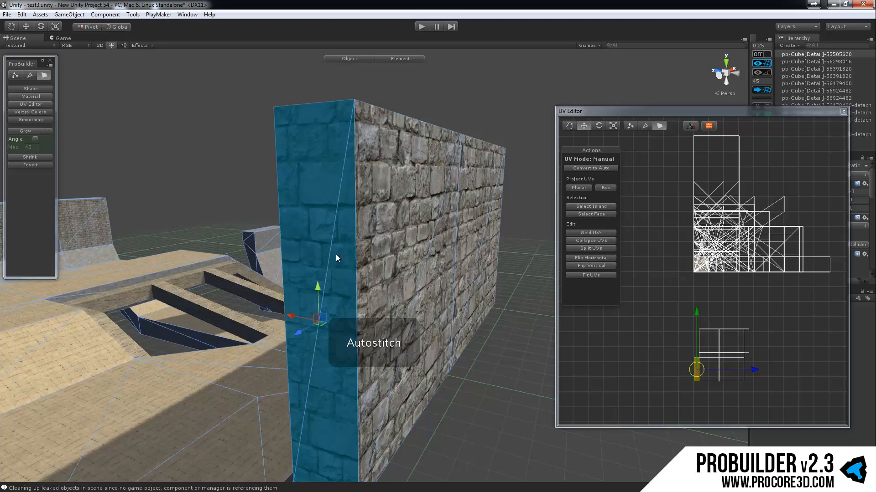
left_click_drag(219, 252, 390, 256, "alt")
middle_click_drag(728, 384, 708, 339)
scroll(708, 339, "up", 3)
left_click(740, 374)
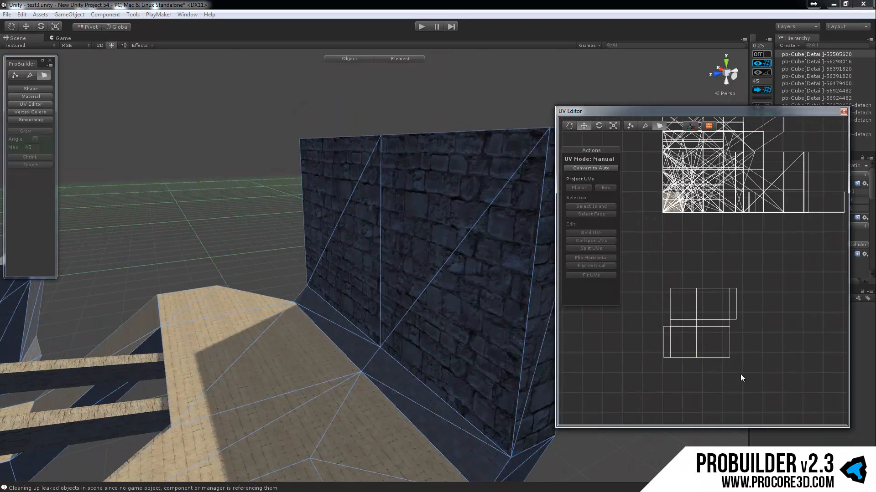
Starting from the small front face, autostitch the far end face and both back faces in sequence around the wall.
left_click_drag(464, 306, 383, 267, "alt")
left_click(383, 266)
mouse_move(302, 280)
left_mouse_down("alt")
mouse_move(336, 282)
mouse_move(274, 286)
mouse_move(290, 289)
left_mouse_up("alt")
left_click(453, 267, "ctrl")
left_click_drag(530, 303, 297, 297, "alt")
left_click(362, 232, "ctrl")
left_click_drag(415, 244, 337, 249, "alt")
left_click(456, 234, "ctrl")
Continue the autostitch from the large back face around the near end face to the large front face.
middle_click_drag(505, 292, 305, 281)
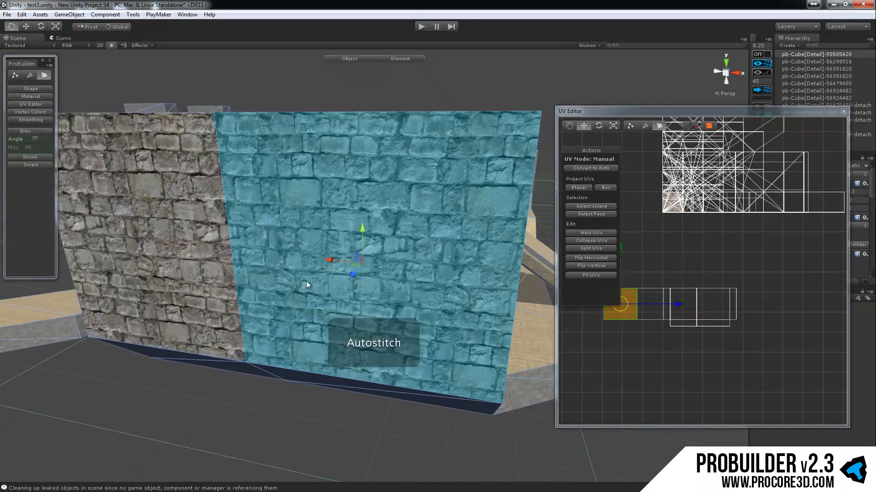
left_click_drag(406, 274, 287, 265, "alt")
left_click(363, 220, "ctrl")
middle_click_drag(408, 217, 315, 220)
left_click_drag(411, 237, 308, 232, "alt")
left_click(311, 230, "ctrl")
Autostitch the small front face to the large front face to finish the strip around the wall.
left_click_drag(456, 248, 418, 253, "alt")
middle_click_drag(604, 361, 643, 372)
middle_click_drag(424, 294, 368, 308)
scroll(369, 309, "up", 3)
left_click_drag(425, 292, 397, 276, "alt")
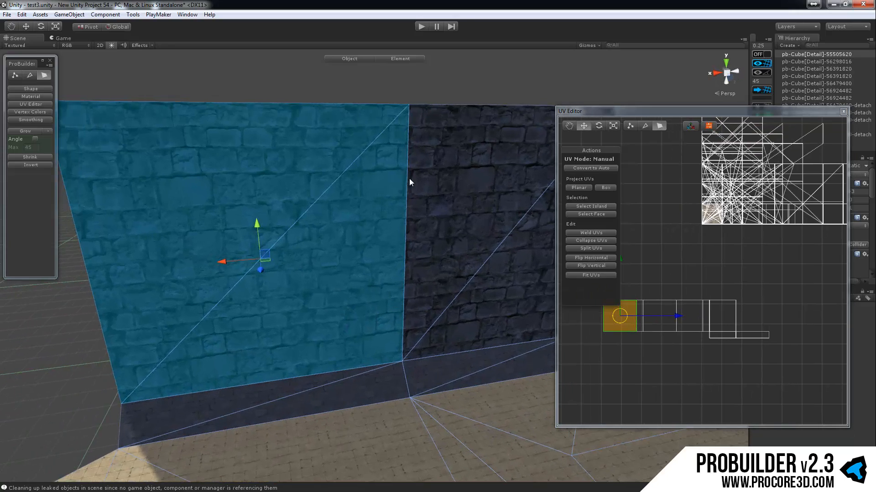
left_click(465, 254, "ctrl")
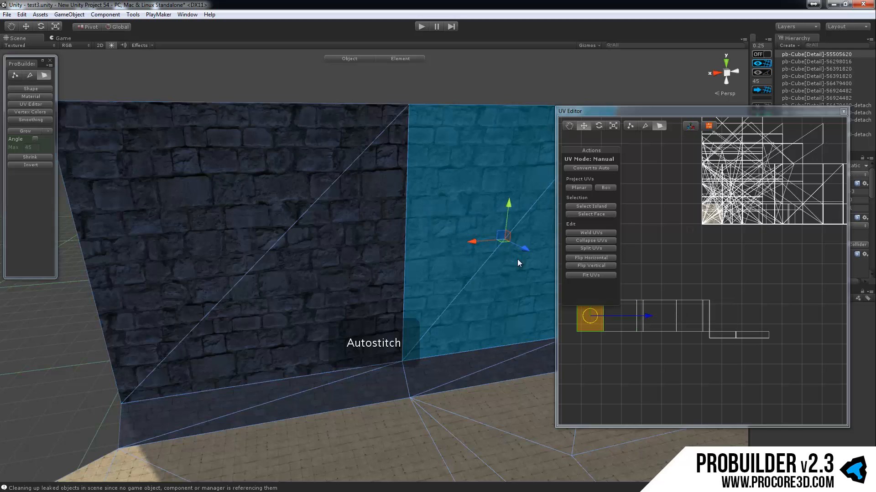
Locate the large front face in the UV layout, then select the UV island of the wall's top faces.
left_click_drag(342, 247, 313, 244, "alt")
scroll(312, 246, "down", 2)
left_click(289, 248)
middle_click_drag(768, 347, 789, 327)
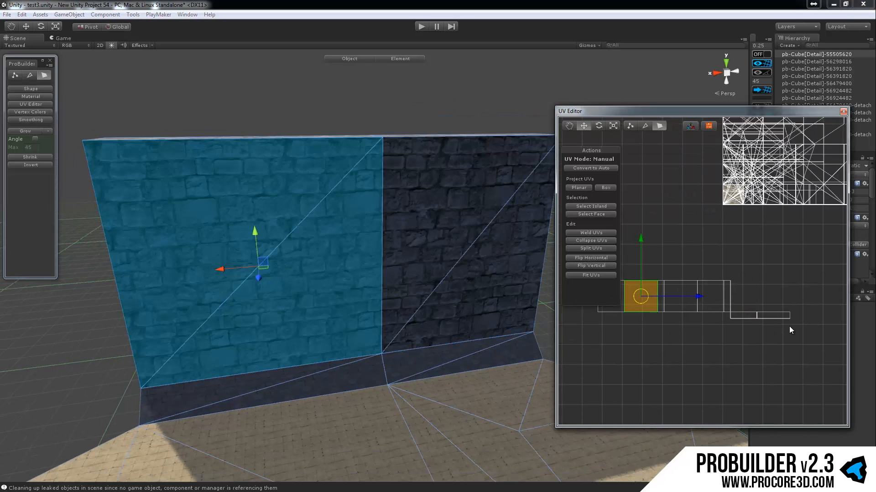
left_click(768, 316)
left_click_drag(477, 236, 501, 259, "alt")
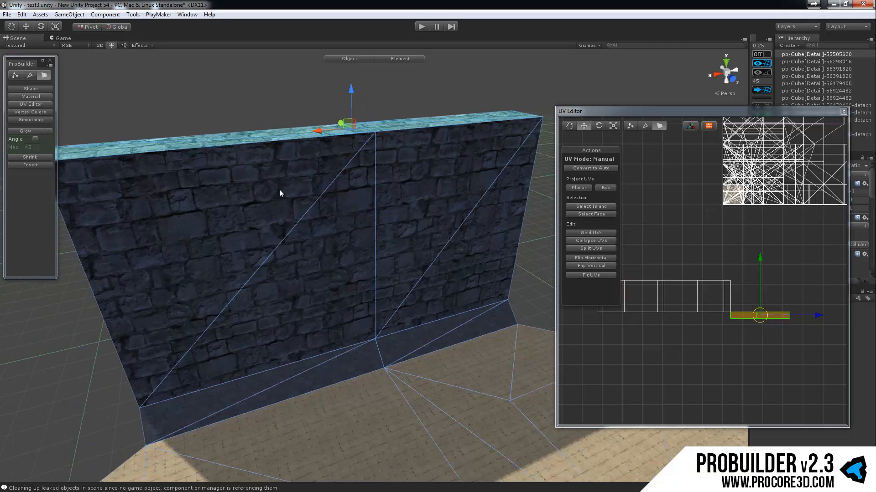
Autostitch the large top face to the large front face, and the small top face to the small front face.
left_click(279, 190)
middle_click_drag(319, 224, 370, 288)
left_click(360, 188, "ctrl")
left_click(480, 210)
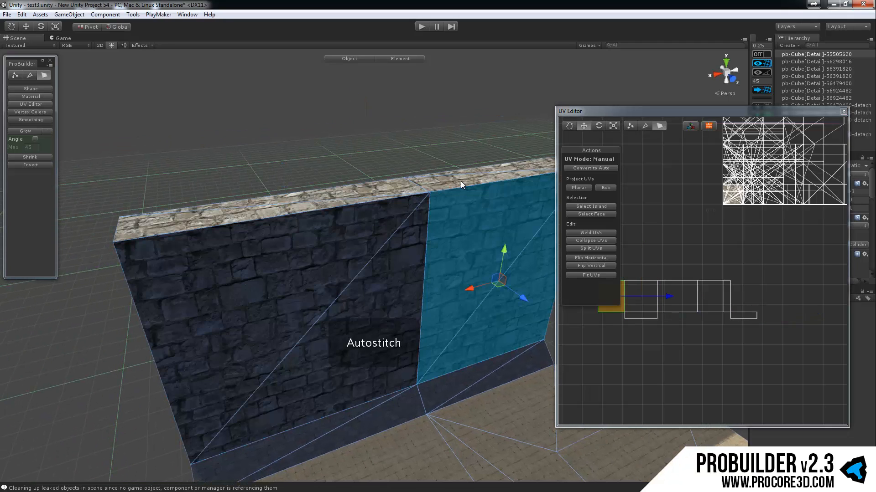
left_click(461, 181, "ctrl")
left_click(553, 320)
left_click_drag(553, 320, 665, 299, "alt")
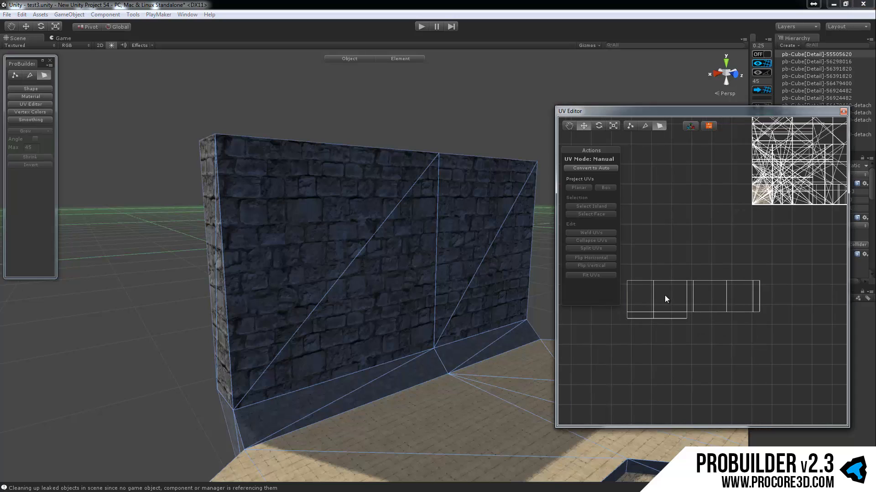
Turn off in-scene UV manipulation and select both top faces of the brick wall.
left_click_drag(524, 273, 324, 213, "alt")
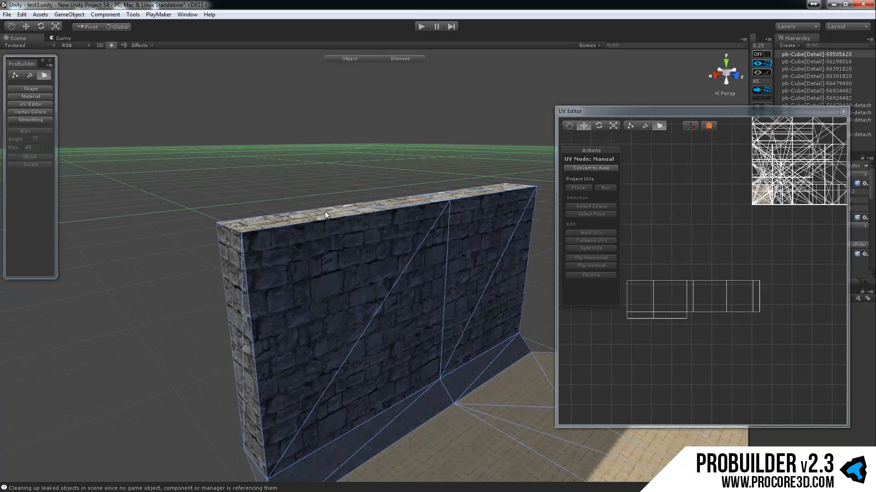
left_click(354, 212)
left_click(691, 129)
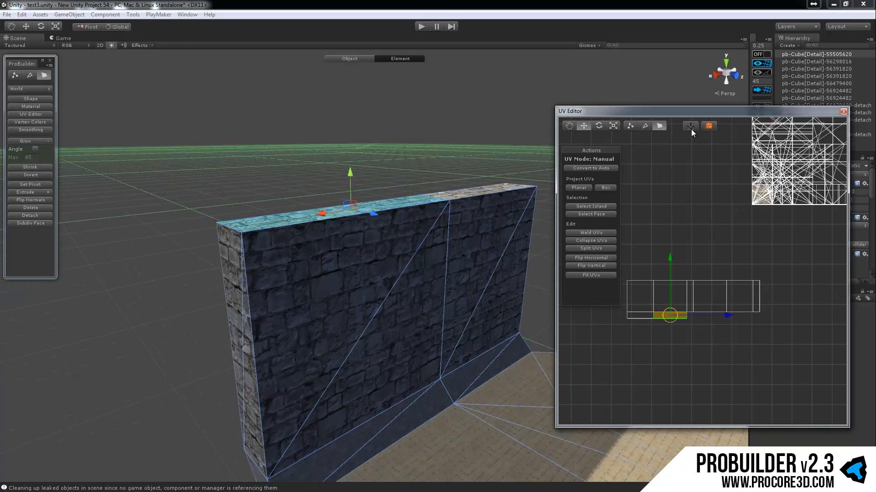
left_click(474, 193, "shift")
left_click_drag(499, 291, 398, 279, "alt")
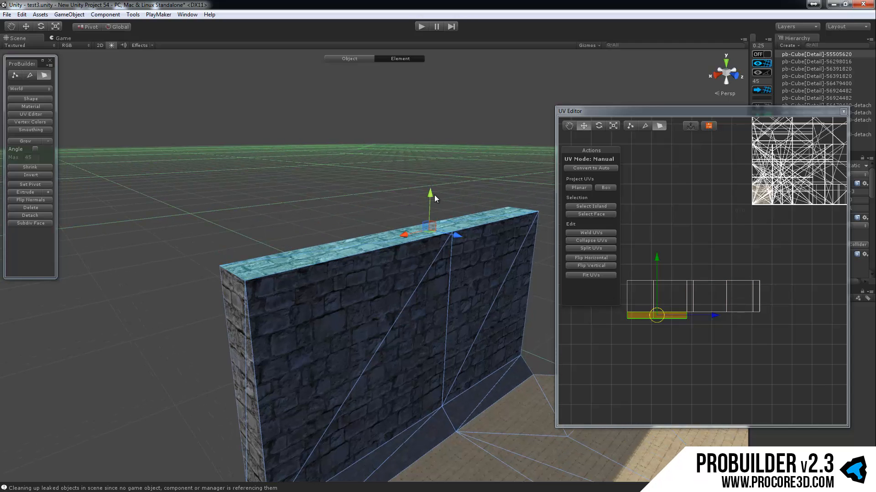
Try raising the wall's top faces while their UVs are manual, and undo the move.
left_click_drag(434, 195, 401, 145, "alt")
middle_click_drag(684, 327, 710, 301)
scroll(713, 302, "up", 5)
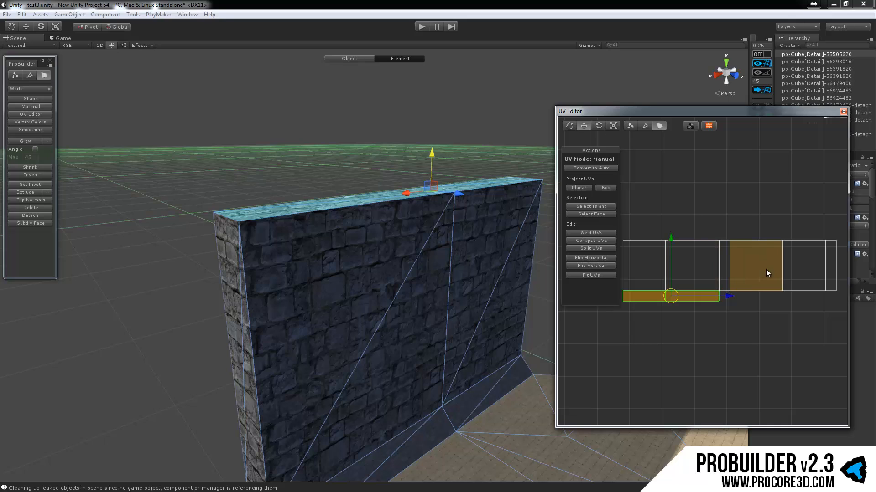
scroll(763, 312, "down", 2)
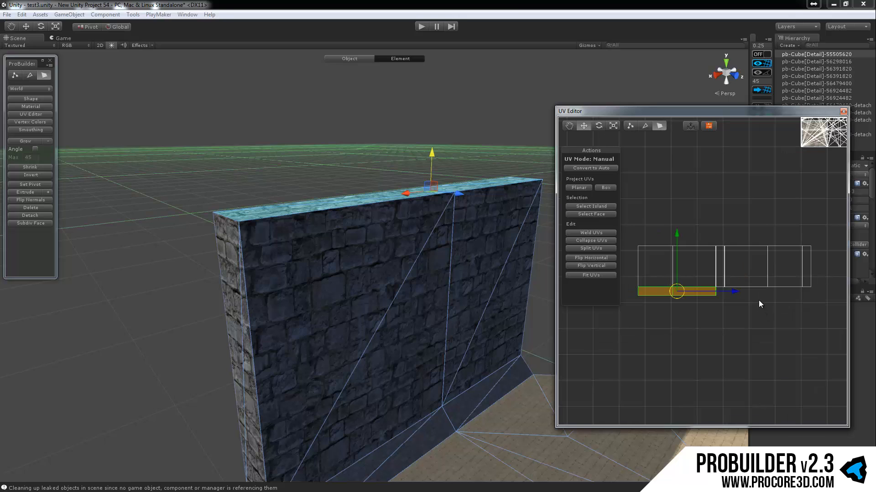
middle_click_drag(457, 259, 451, 242)
key("ctrl+z")
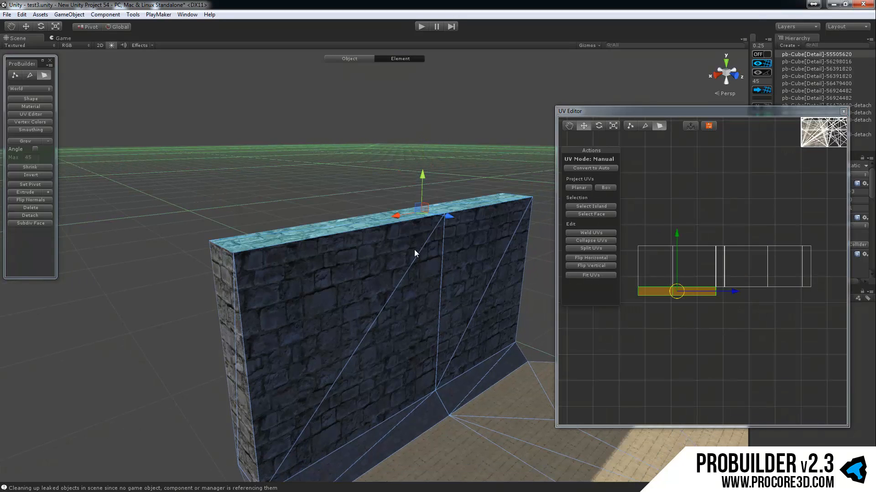
Select all of the wall's UV faces in the layout and convert them to Auto UV mode.
left_click_drag(401, 252, 405, 173, "alt")
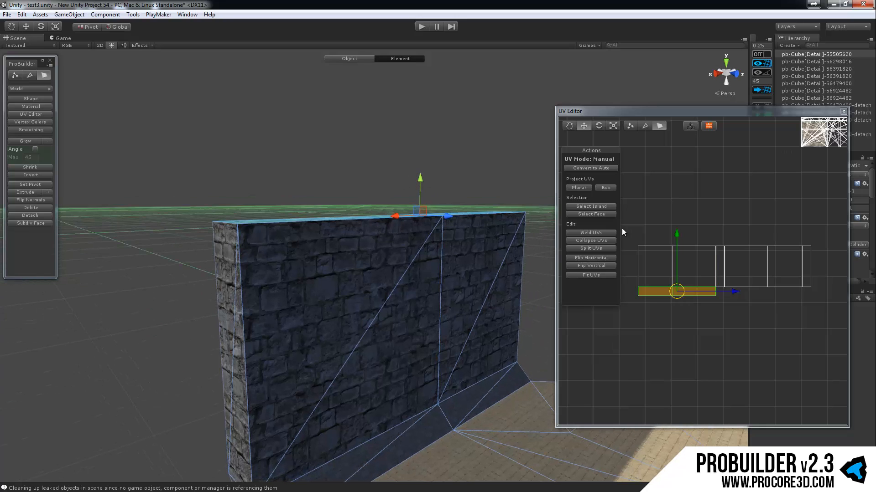
left_click_drag(629, 194, 848, 315)
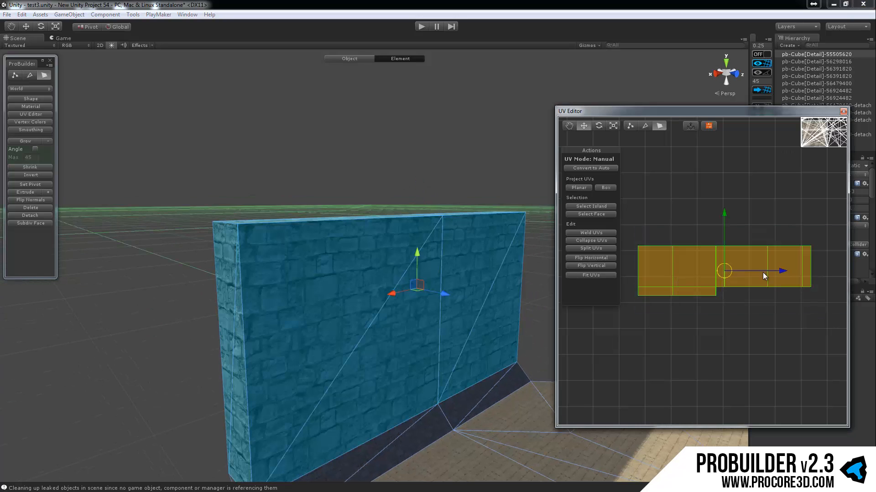
left_click(604, 168)
left_click_drag(360, 204, 363, 248, "alt")
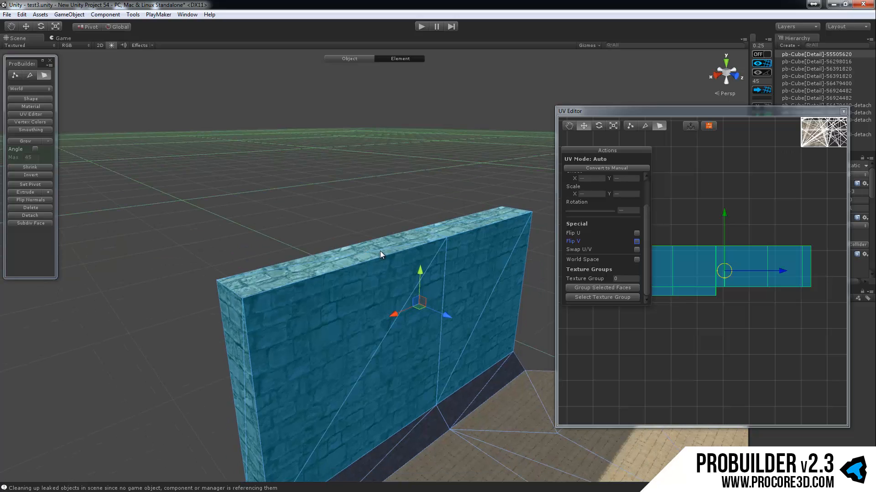
Raise both top faces of the wall to test the Auto UVs, and return them to their original height.
left_click(380, 251)
left_click(467, 221, "shift")
left_click_drag(427, 202, 421, 163)
middle_click_drag(682, 319, 721, 317)
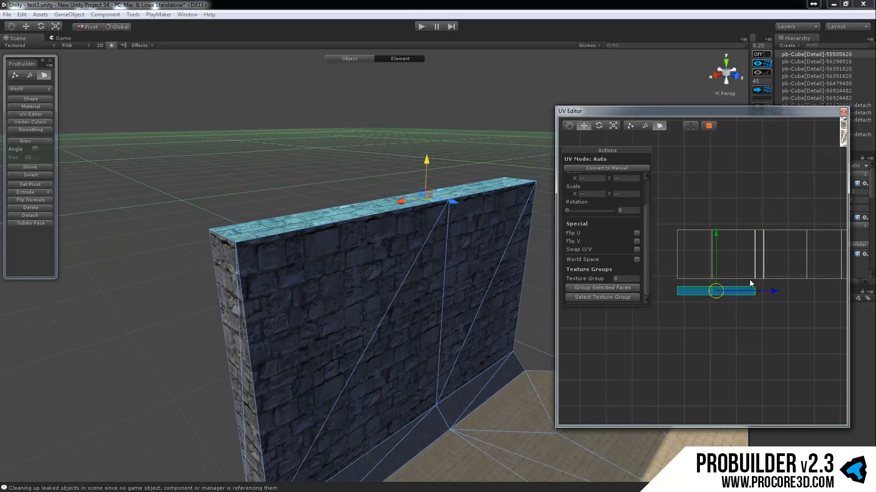
middle_click_drag(397, 288, 382, 267)
scroll(386, 262, "down", 2)
mouse_move(403, 159)
left_mouse_down()
mouse_move(410, 163)
mouse_move(409, 148)
left_mouse_up()
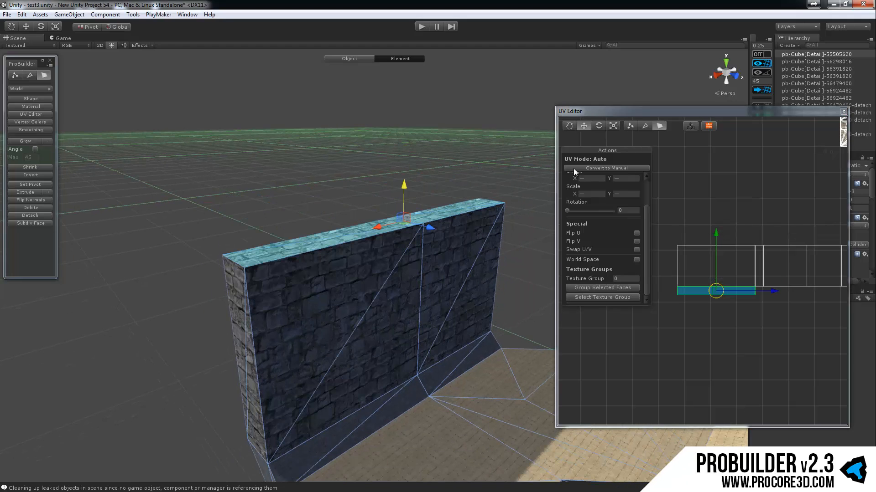
Select all of the wall's UV faces, convert them back to Manual mode and clear the selection.
middle_click_drag(774, 242, 762, 239)
scroll(762, 239, "down", 3)
left_click_drag(672, 235, 834, 314)
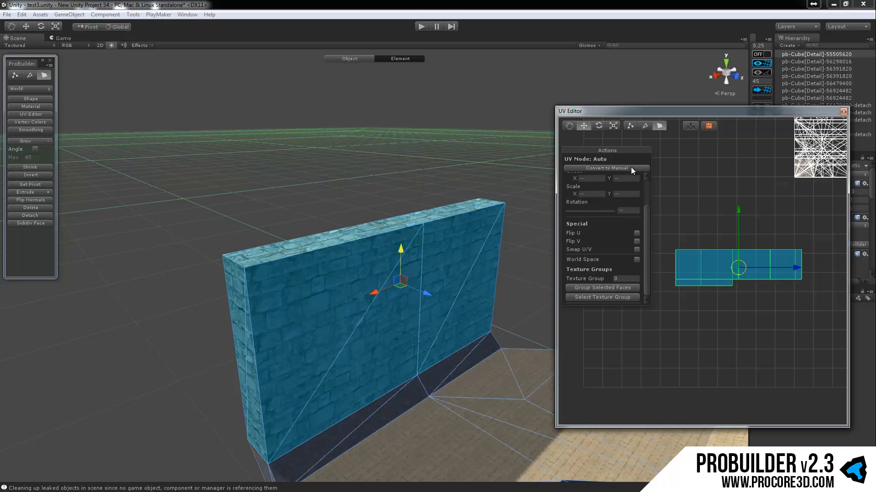
left_click(631, 168)
left_click(672, 216)
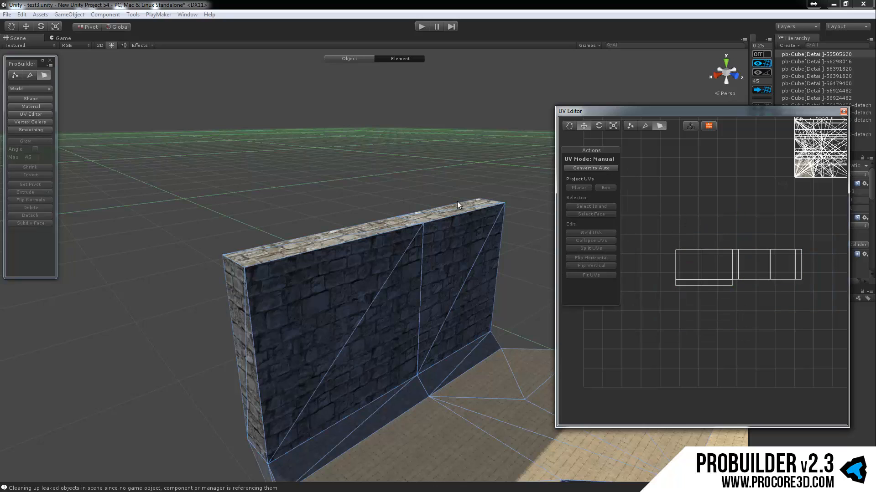
Select the floor faces between the two low end walls and autostitch the sloping ramp face to them.
middle_click_drag(457, 201, 325, 316)
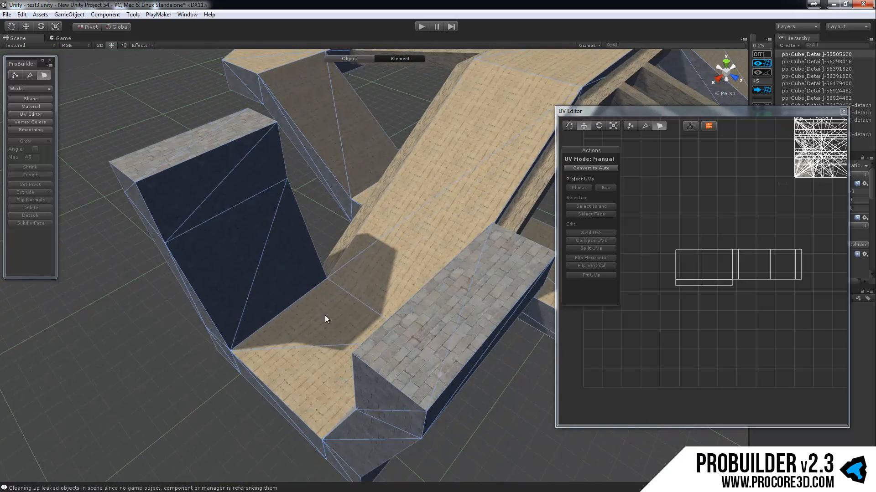
left_click(325, 316)
middle_click_drag(479, 97, 383, 235)
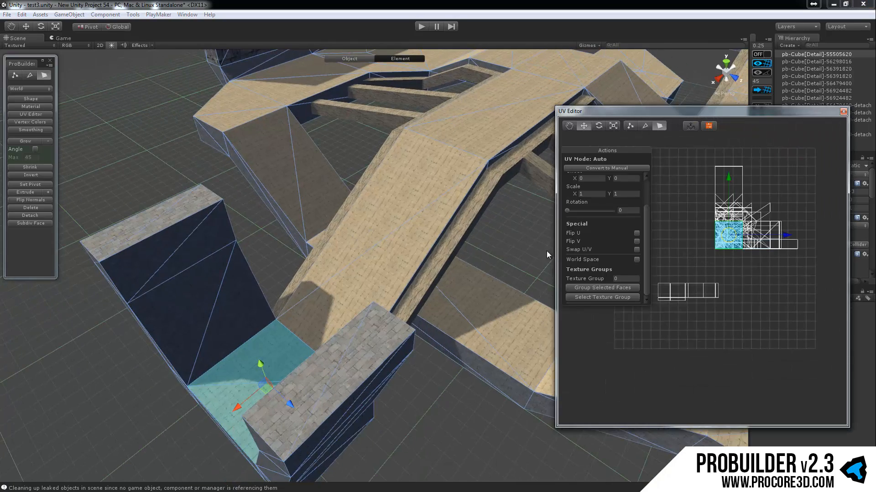
right_click_drag(546, 251, 412, 272)
left_click(412, 274, "ctrl")
Continue the autostitch from the ramp over the bridge top and junction and along the walkway leading to the brick wall.
middle_click_drag(456, 228, 403, 223)
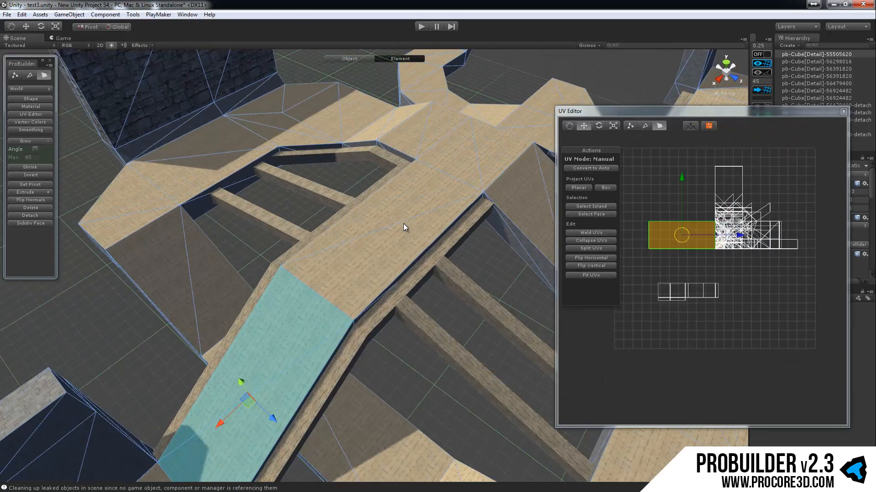
left_click(403, 224, "ctrl")
left_click(466, 151, "ctrl")
left_click(415, 131, "ctrl")
left_click(314, 115, "ctrl")
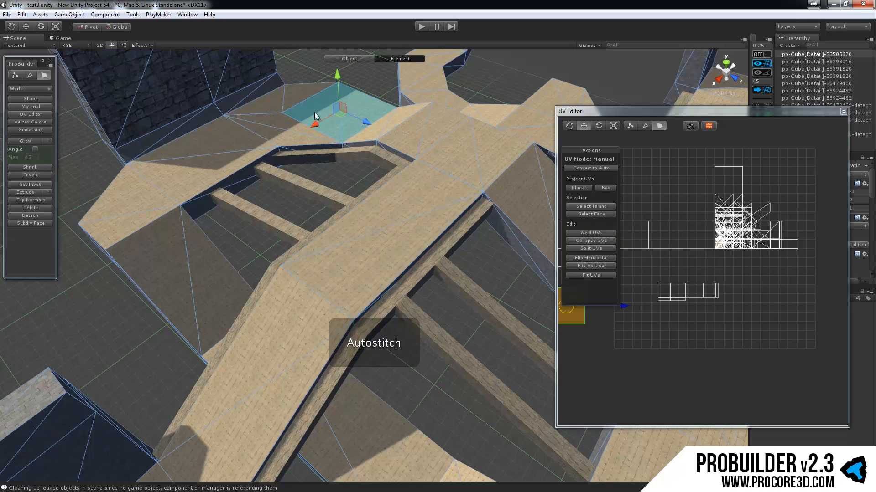
left_click(262, 119, "ctrl")
scroll(753, 347, "down", 2)
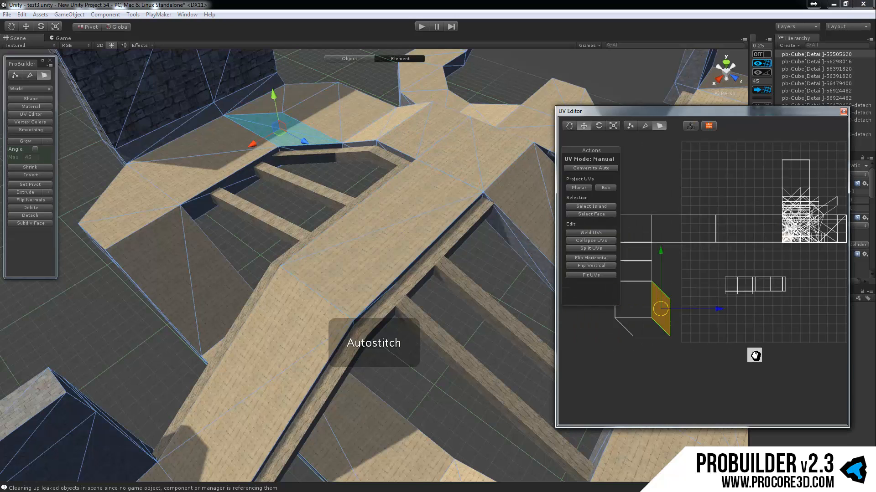
Select scattered floor faces: the bridge junction, the walkway beside the brick wall, the stretch beside the stone ledge, and the far walkways.
right_click_drag(229, 215, 253, 174)
left_click(253, 172, "ctrl")
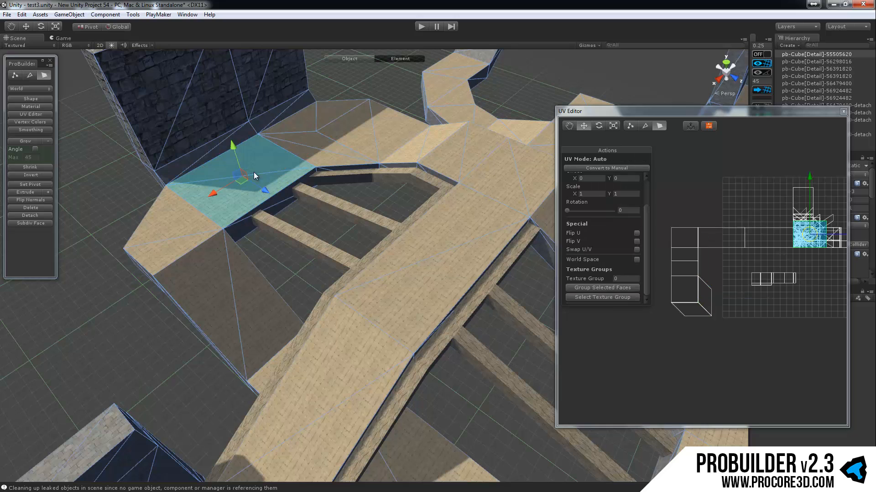
left_click(456, 176)
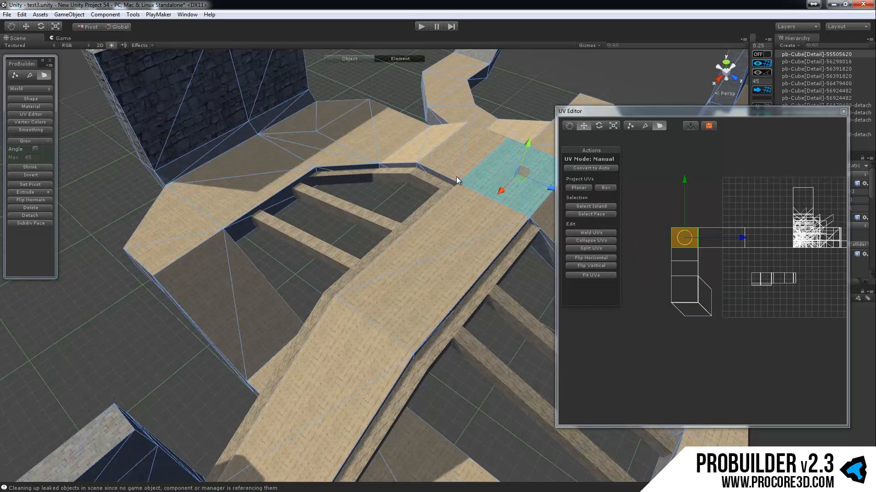
left_click(232, 191, "ctrl")
right_click_drag(368, 254, 392, 332)
left_click(392, 332, "ctrl")
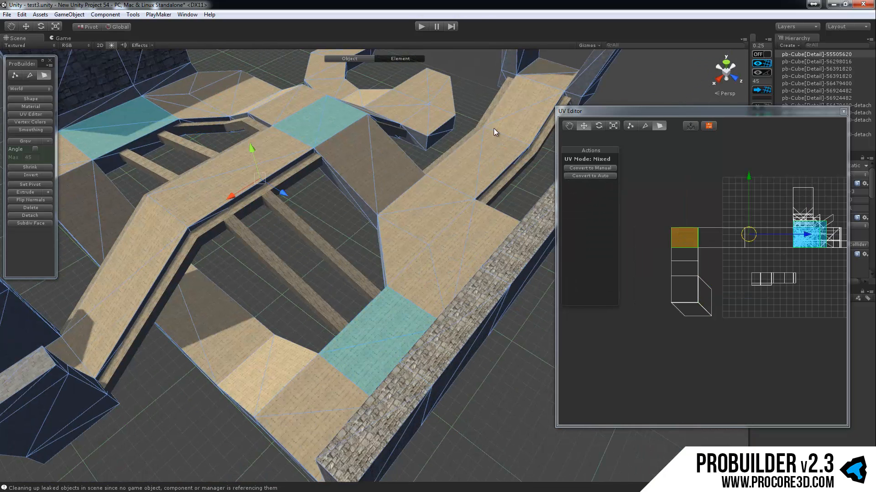
left_click(522, 113, "ctrl")
right_click_drag(309, 160, 90, 145)
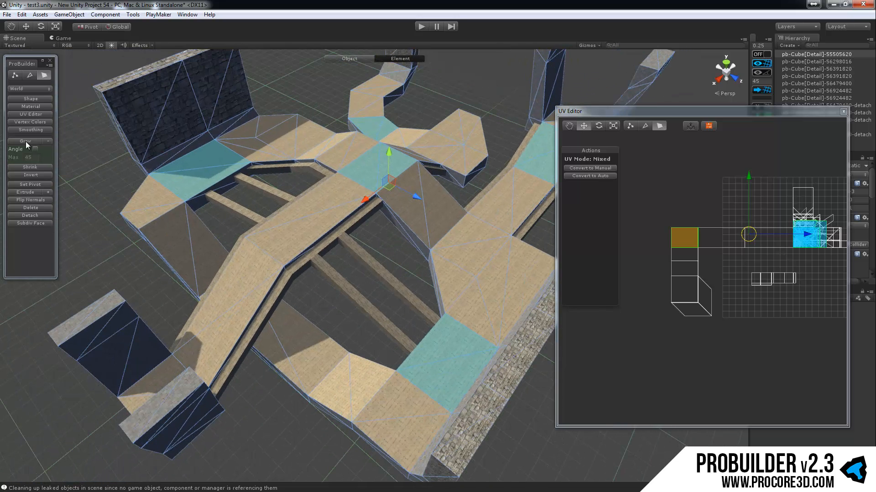
Grow the selection across the connected floor faces with the angle restriction enabled at a maximum of 45.
left_click(35, 149)
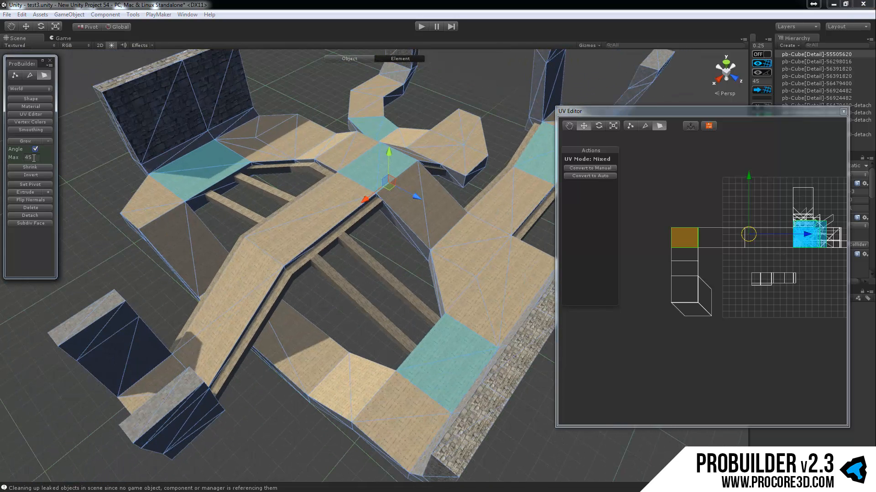
left_click_drag(254, 229, 265, 224, "alt")
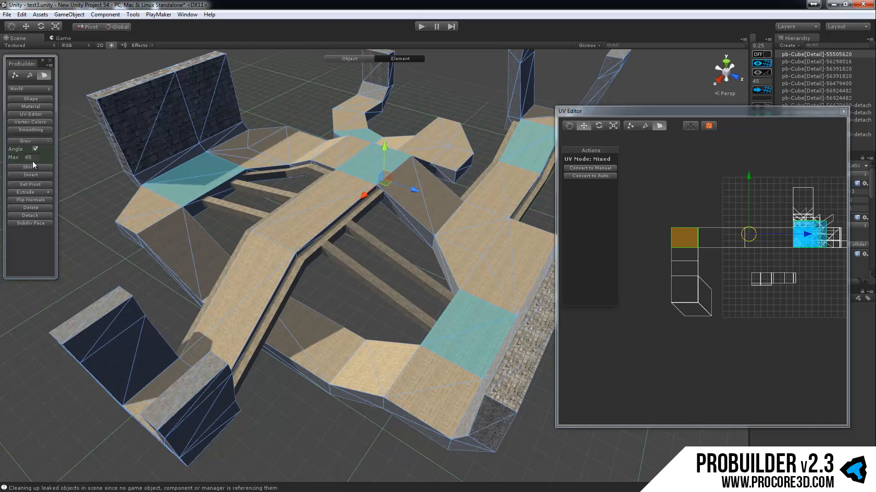
left_click(25, 142)
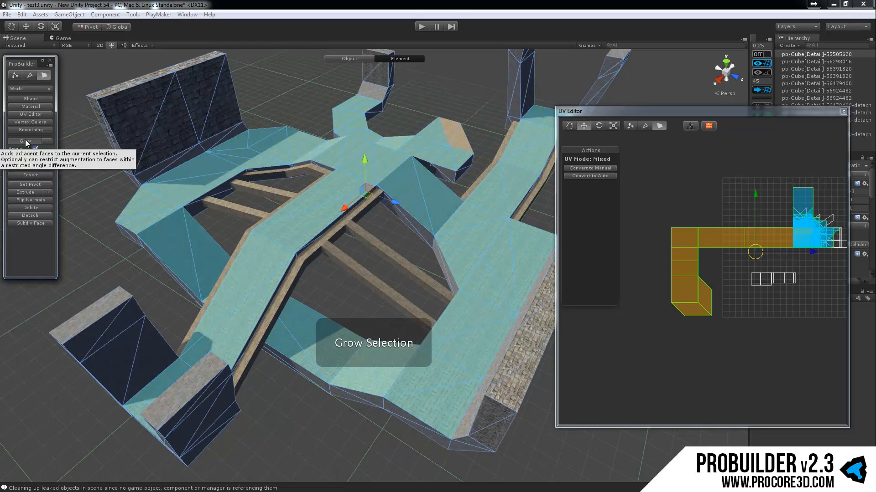
left_click(25, 142)
Convert the selected floor faces to Manual UV mode and apply a planar projection.
left_click_drag(333, 244, 284, 211, "alt")
left_click(598, 168)
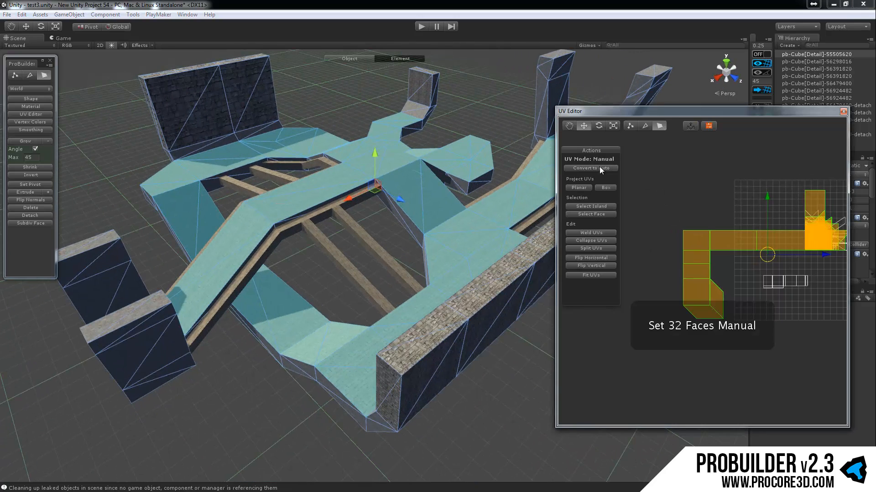
left_click(578, 187)
Move the projected floor UV island out of the crowded texture square into empty space below it.
scroll(759, 245, "up", 6)
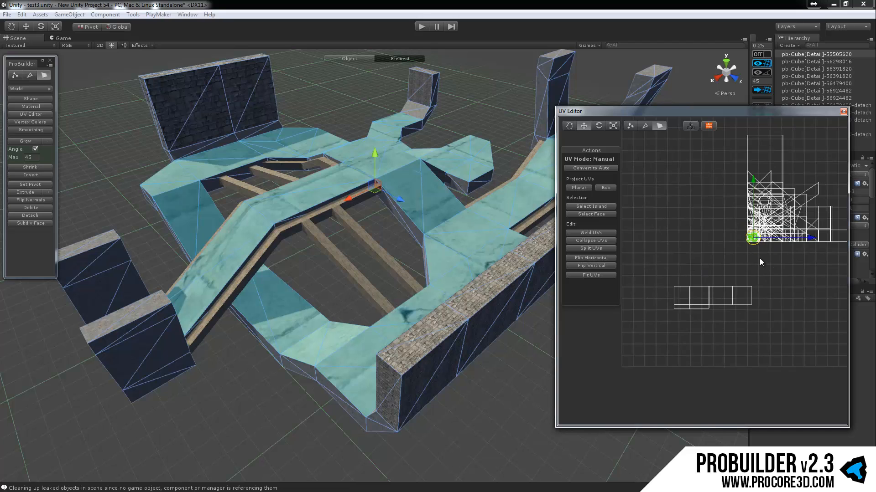
scroll(804, 270, "up", 3)
middle_click_drag(767, 252, 625, 318)
scroll(701, 264, "up", 3)
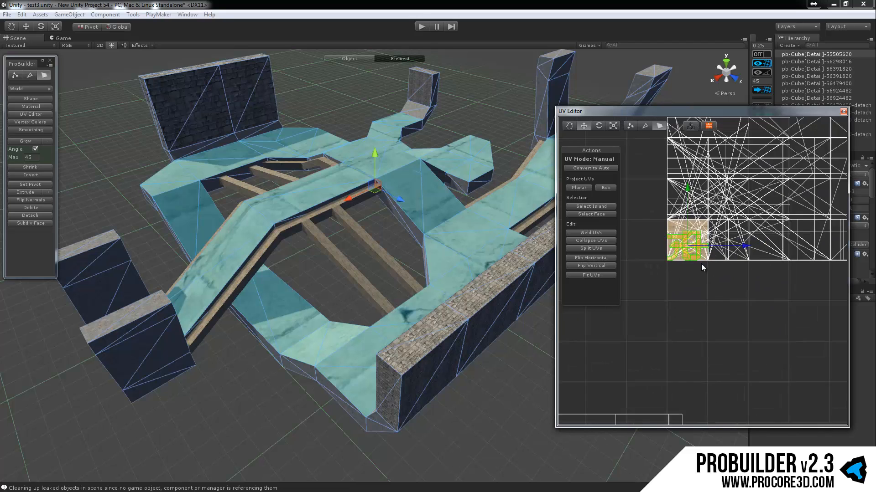
scroll(694, 245, "up", 2)
left_click_drag(685, 234, 679, 341)
scroll(706, 321, "up", 5)
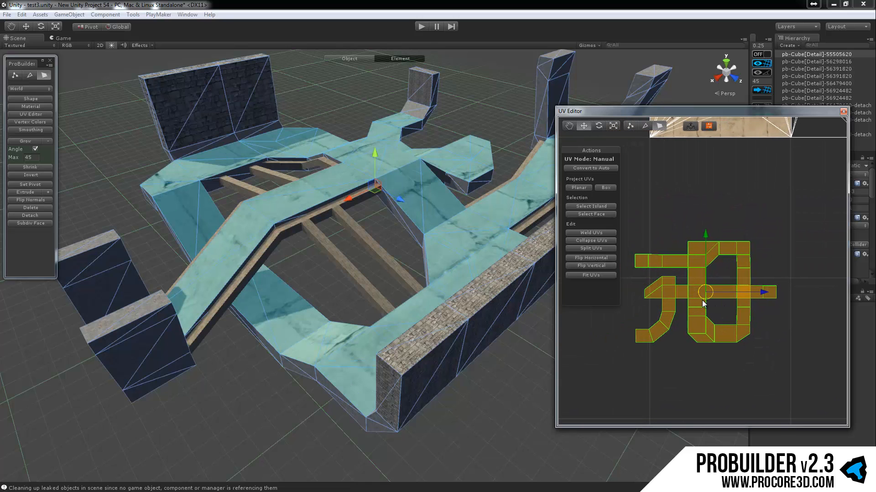
Try scaling the selected floor faces uniformly in the scene, and undo the scaling.
middle_click_drag(389, 248, 390, 259)
key("r")
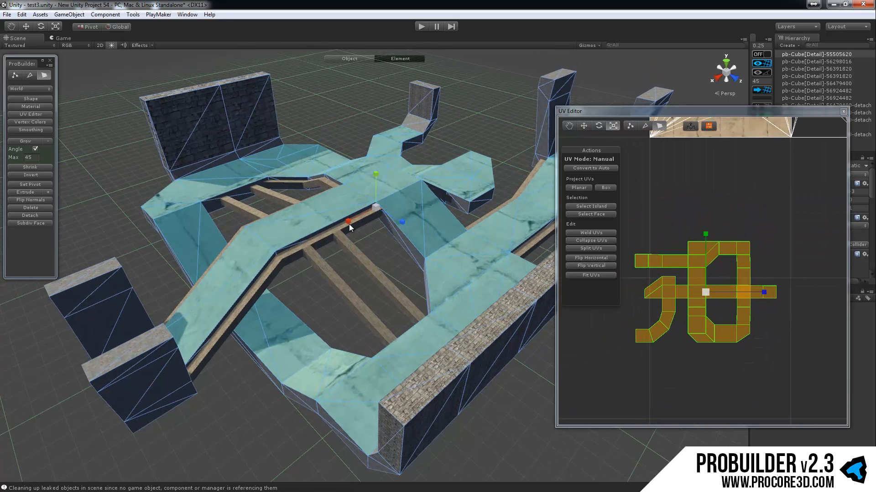
left_click_drag(349, 224, 357, 254, "alt")
left_click_drag(378, 212, 382, 245)
key("ctrl+z")
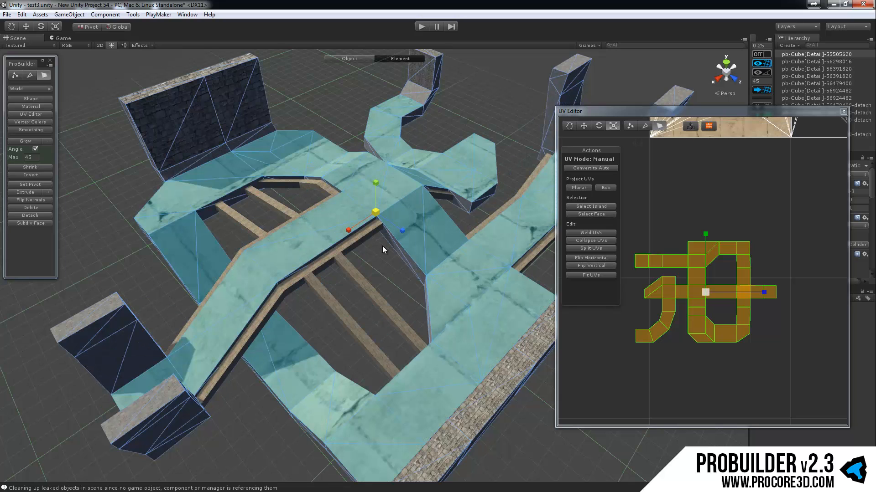
Turn on in-scene UV manipulation and uniformly scale up the floor UVs so the floor tiles repeat more densely.
middle_click_drag(698, 224, 707, 304)
middle_click_drag(663, 198, 769, 214)
left_click(690, 129)
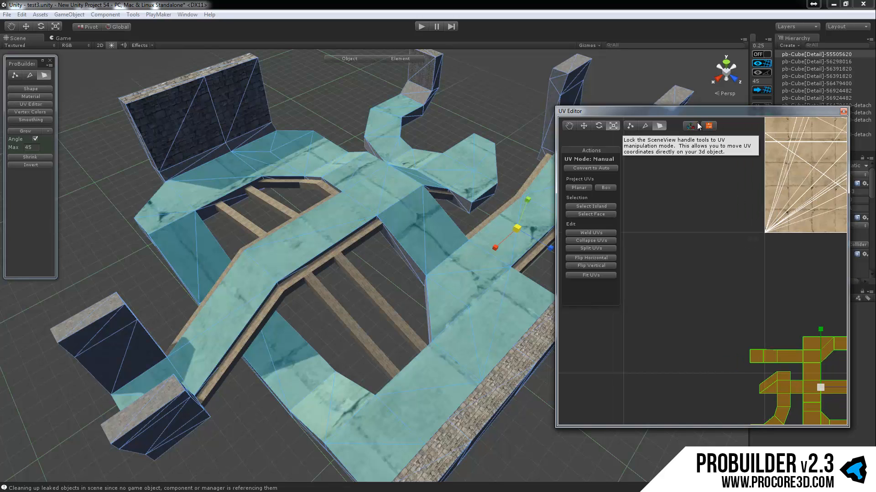
middle_click_drag(407, 284, 365, 263)
scroll(392, 250, "down", 3)
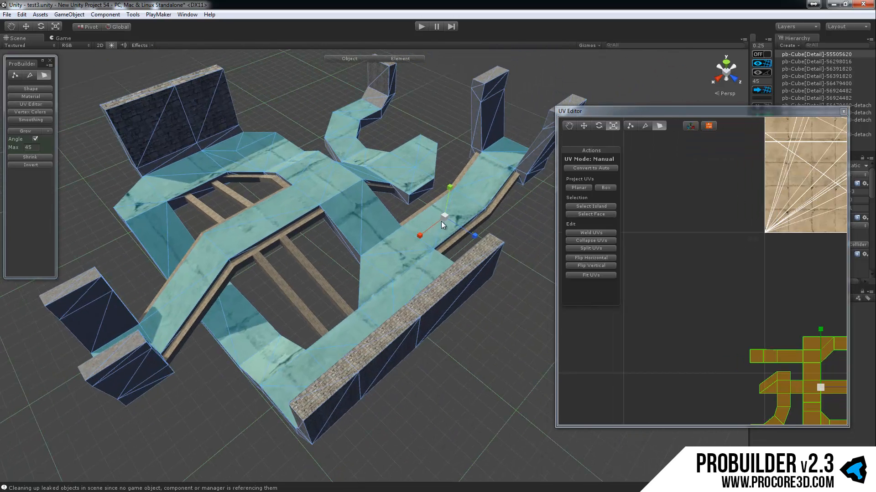
left_click_drag(442, 221, 423, 248)
Move the enlarged floor UV island away from the other UVs in the layout.
scroll(709, 285, "down", 7)
middle_click_drag(682, 311, 695, 256)
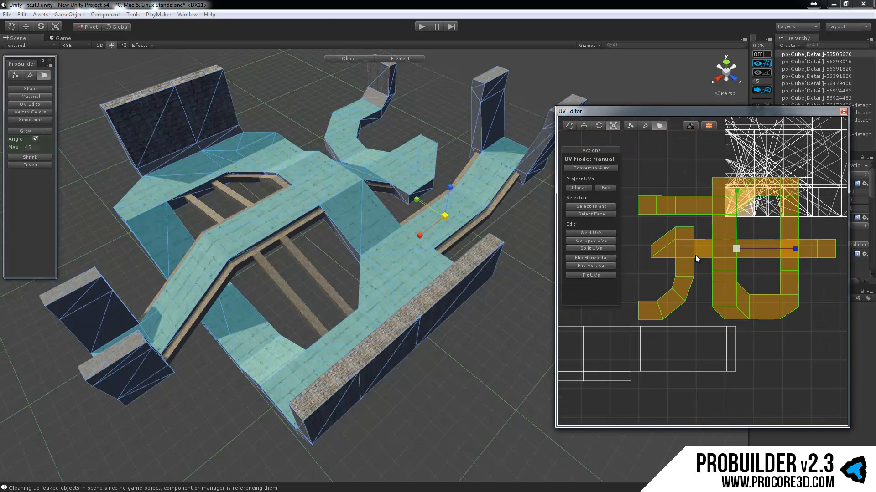
key("w")
left_click_drag(735, 250, 656, 248)
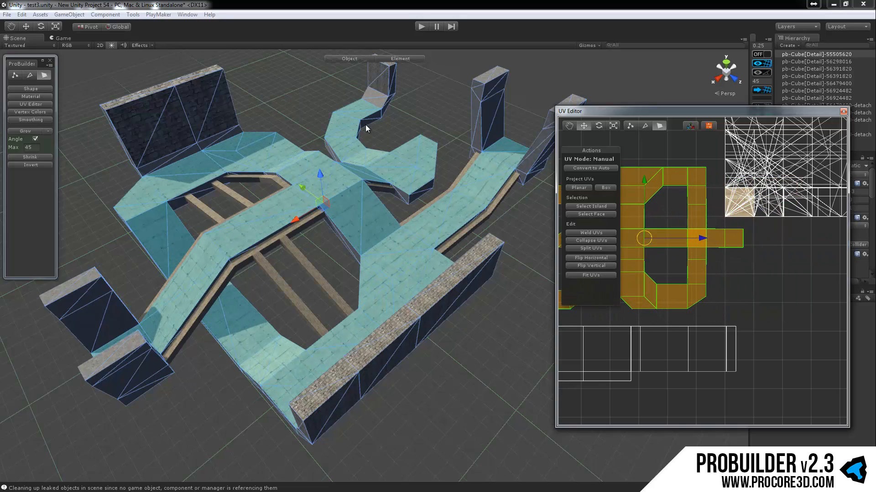
Clear the selection to examine the retextured floor, and select the bridge's flat top face.
left_click(290, 119)
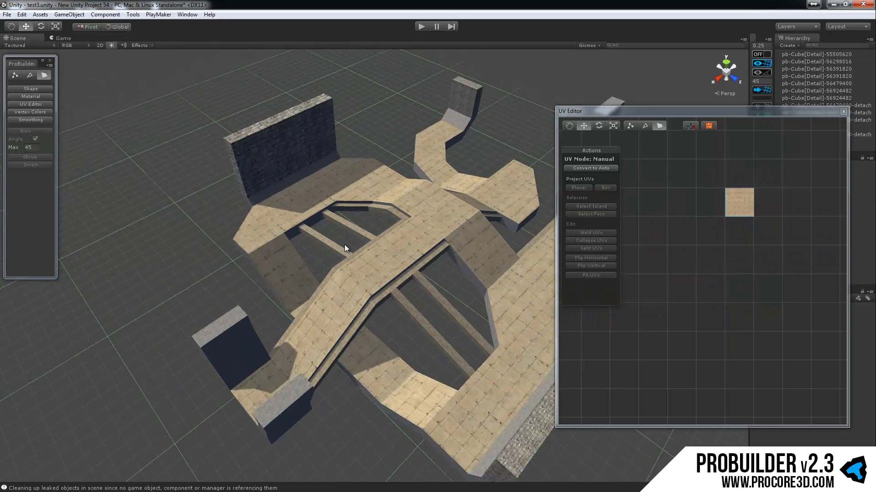
left_click_drag(344, 245, 377, 247, "alt")
scroll(732, 227, "down", 5)
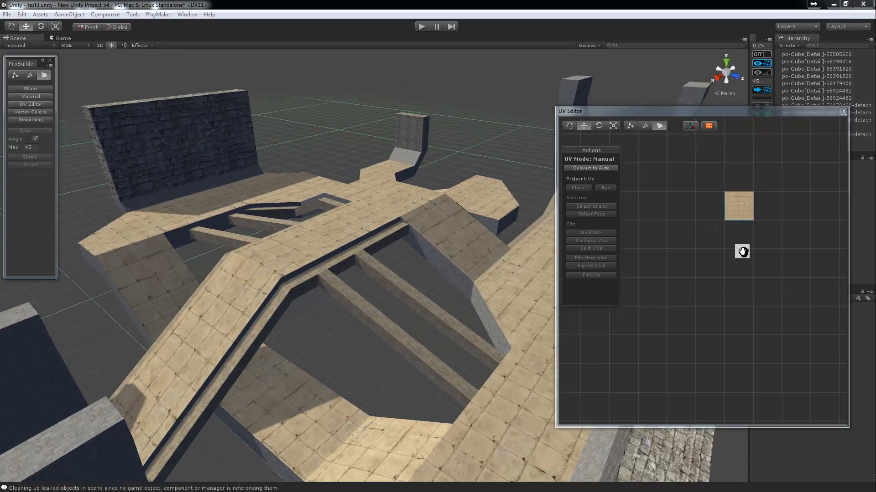
left_click(392, 220)
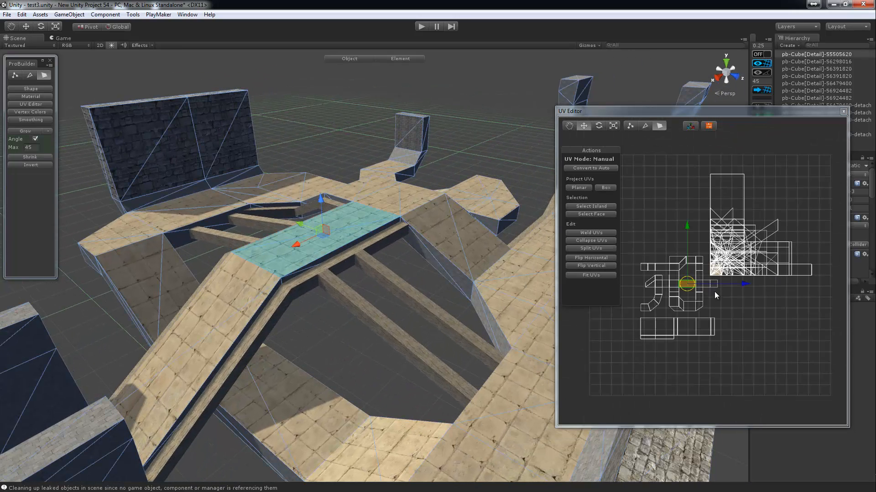